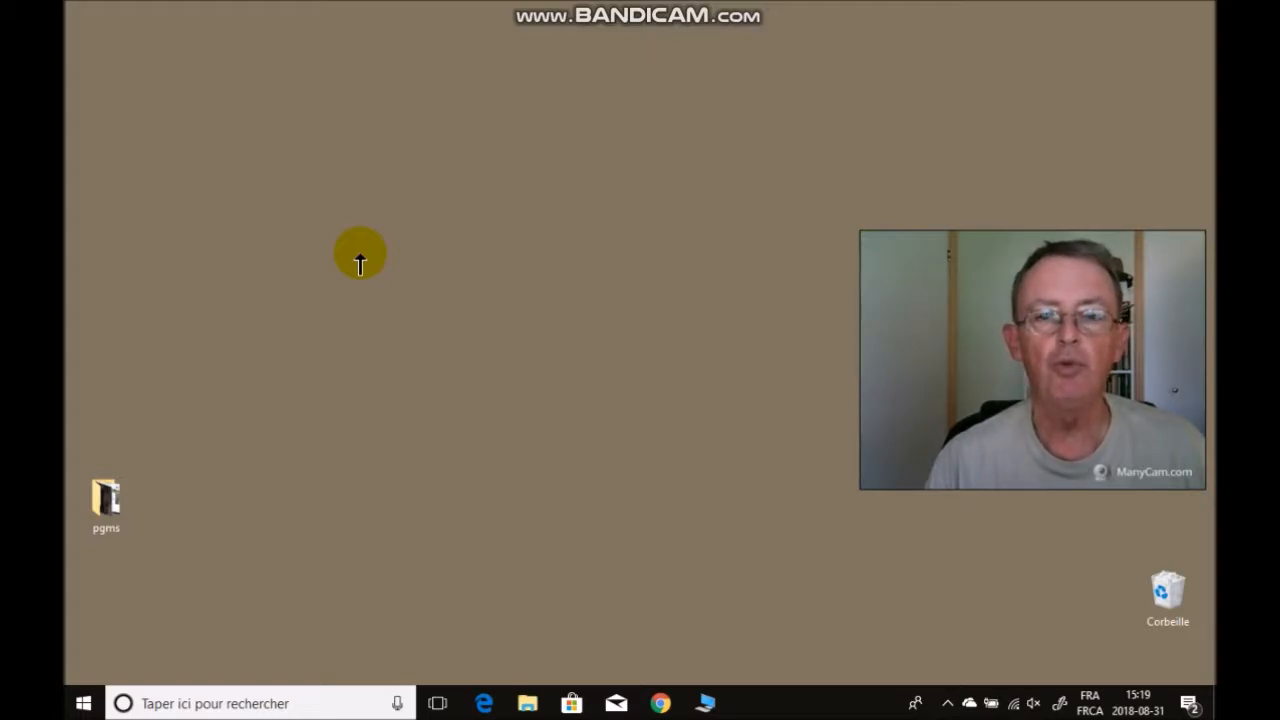
Create a new folder on the desktop and name it BBQ.
right_click(360, 262)
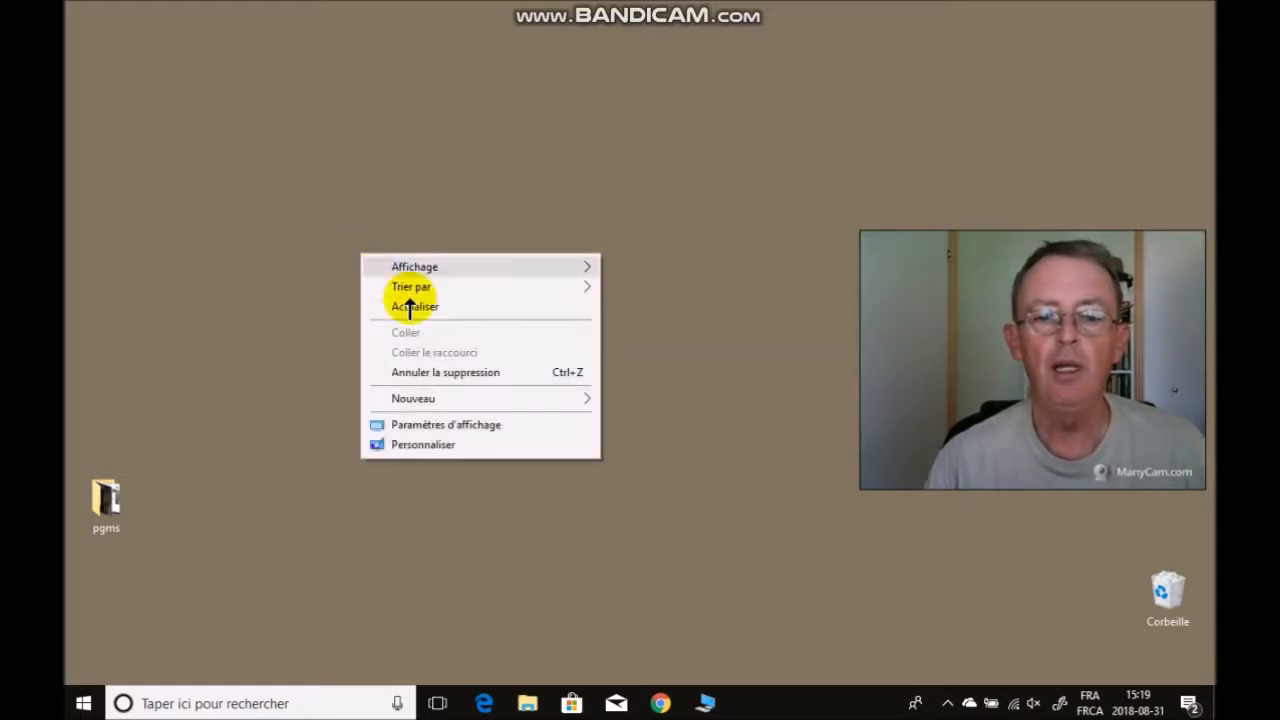
mouse_move(471, 410)
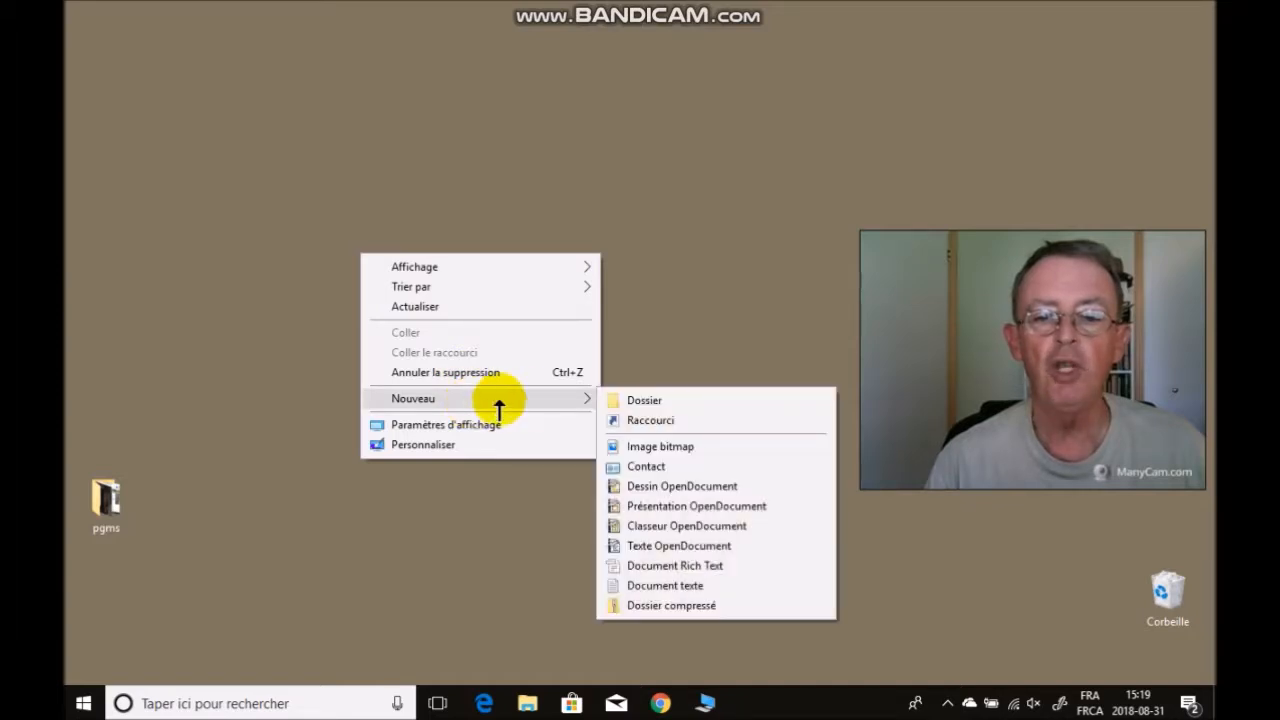
left_click(631, 402)
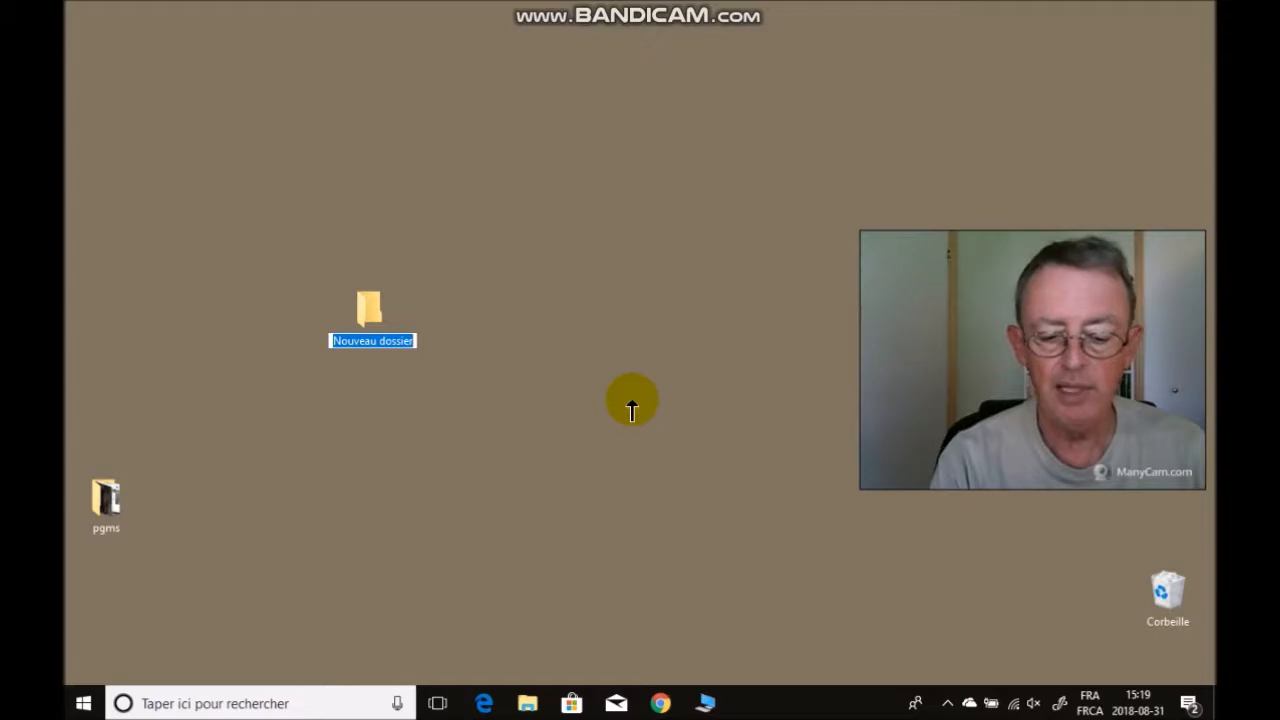
type("BBQ")
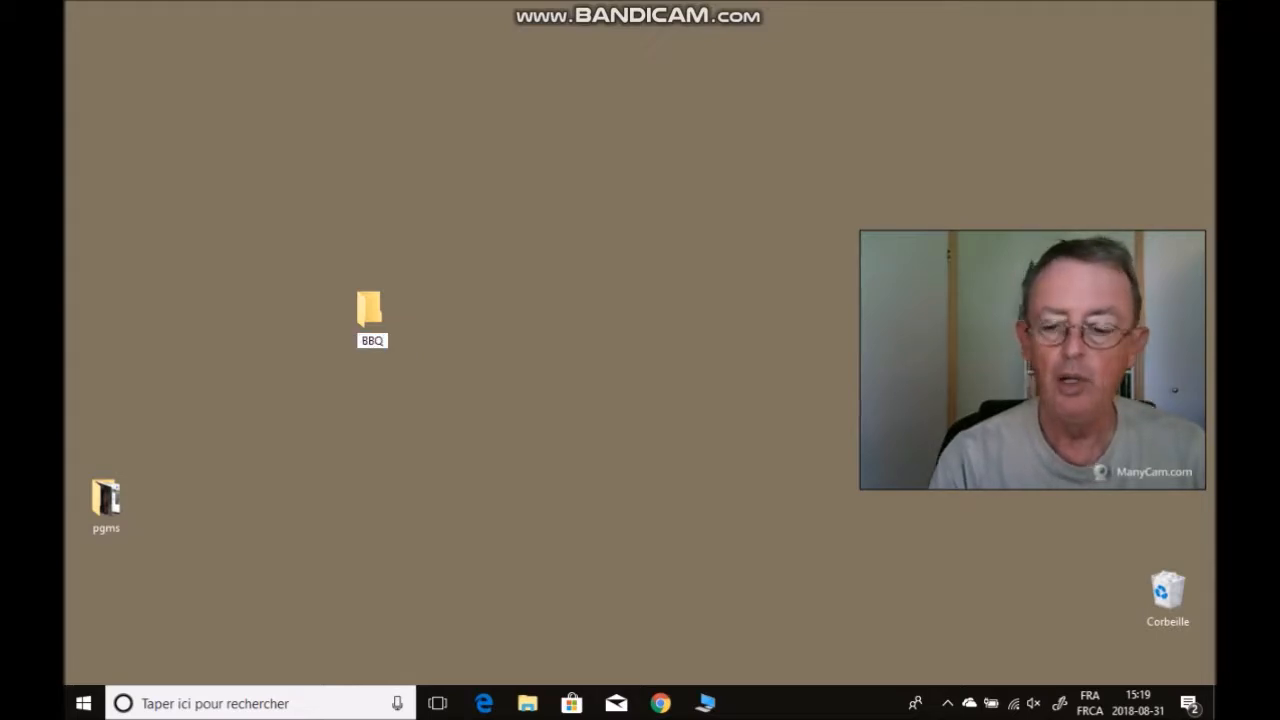
key("Return")
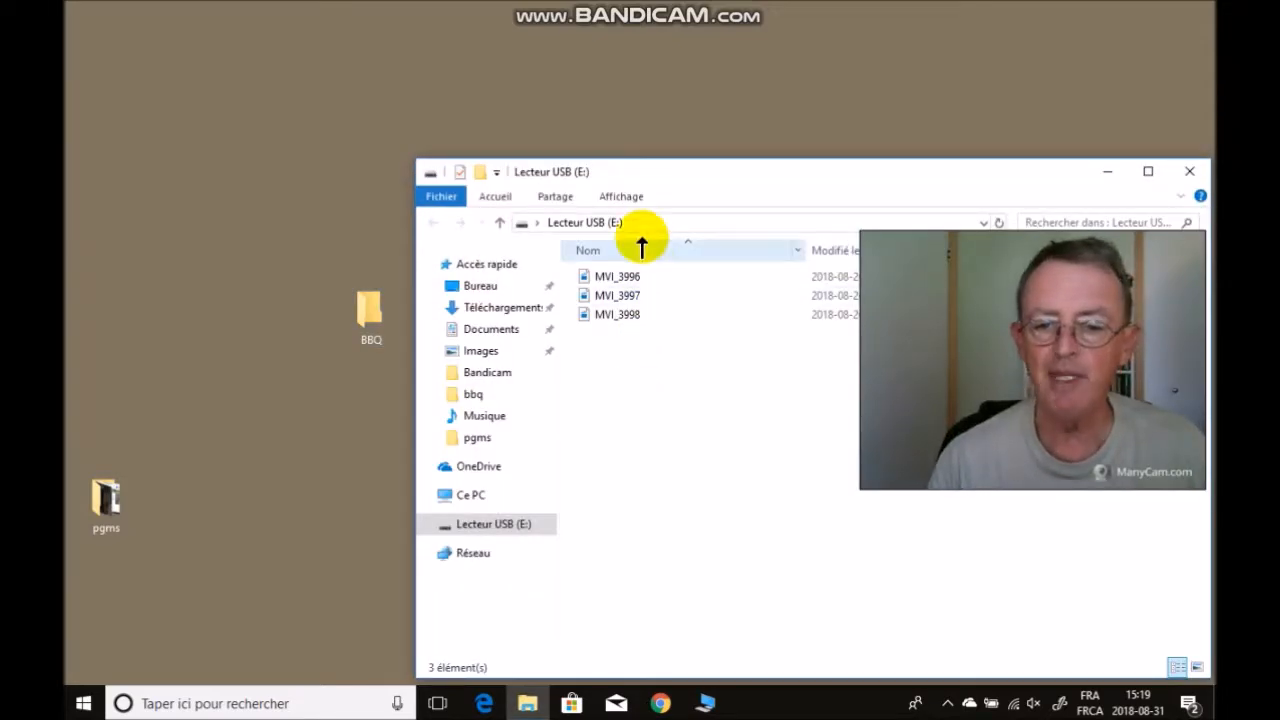
Copy the videos MVI_3996, MVI_3997 and MVI_3998 from the USB drive (E:) into the desktop's BBQ folder.
left_click(661, 280)
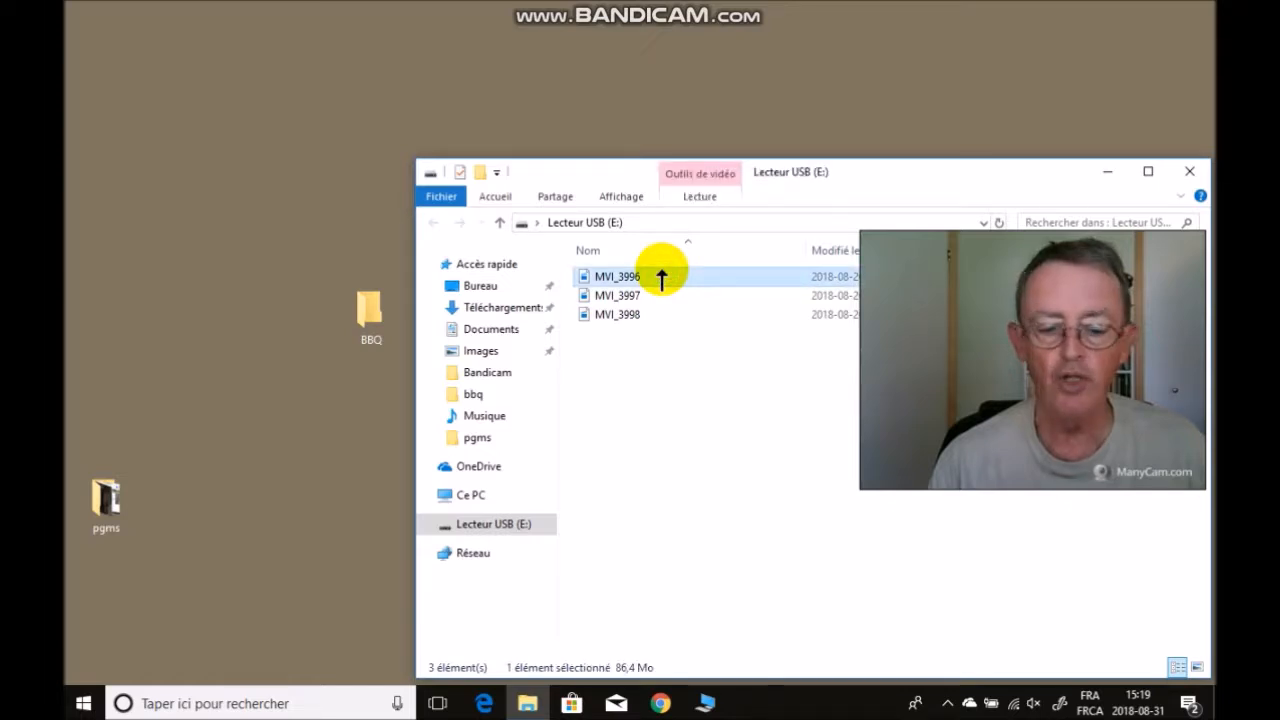
left_click(634, 320, "shift")
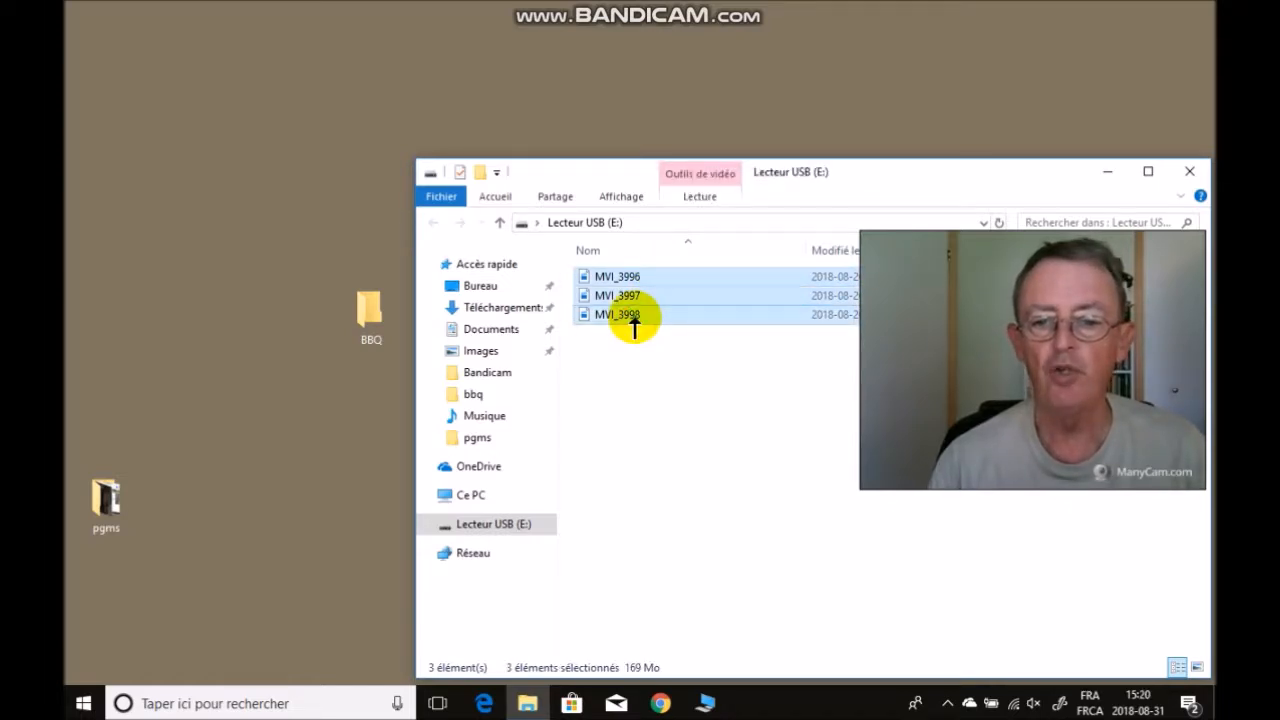
left_click_drag(638, 292, 368, 330)
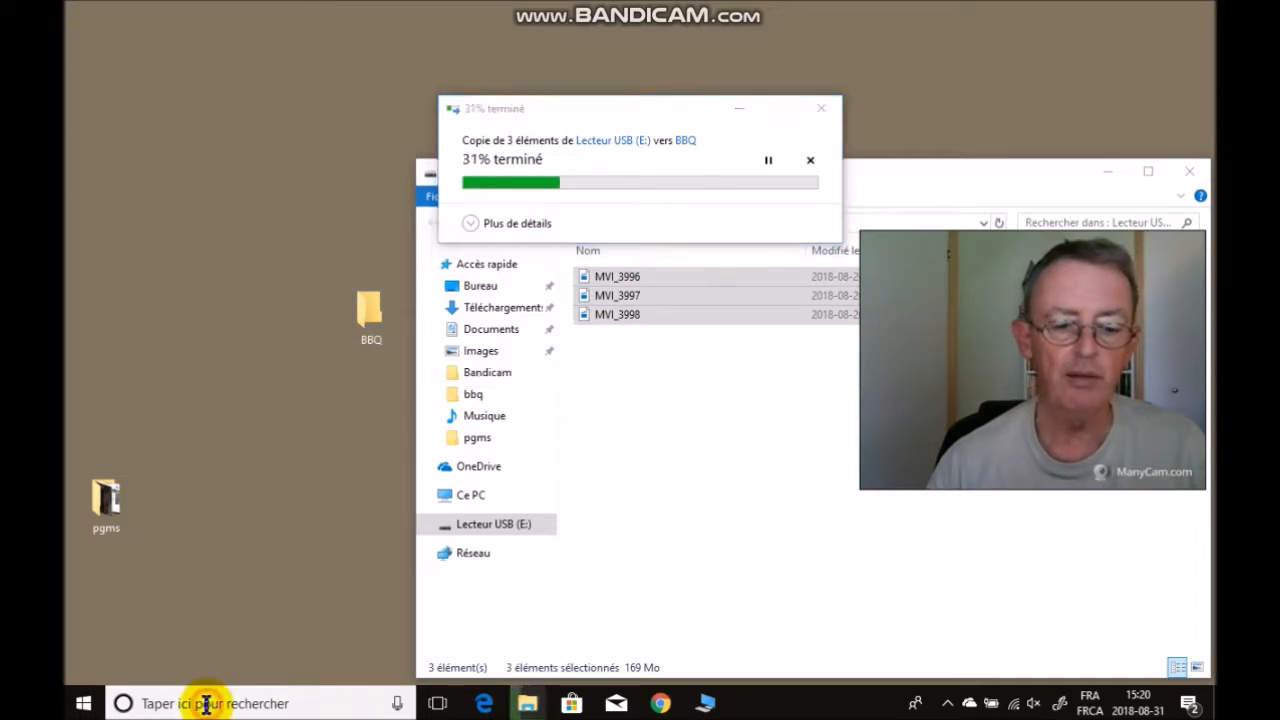
Find and open the Musique folder, placing its window so the USB drive's file list stays accessible.
left_click(205, 703)
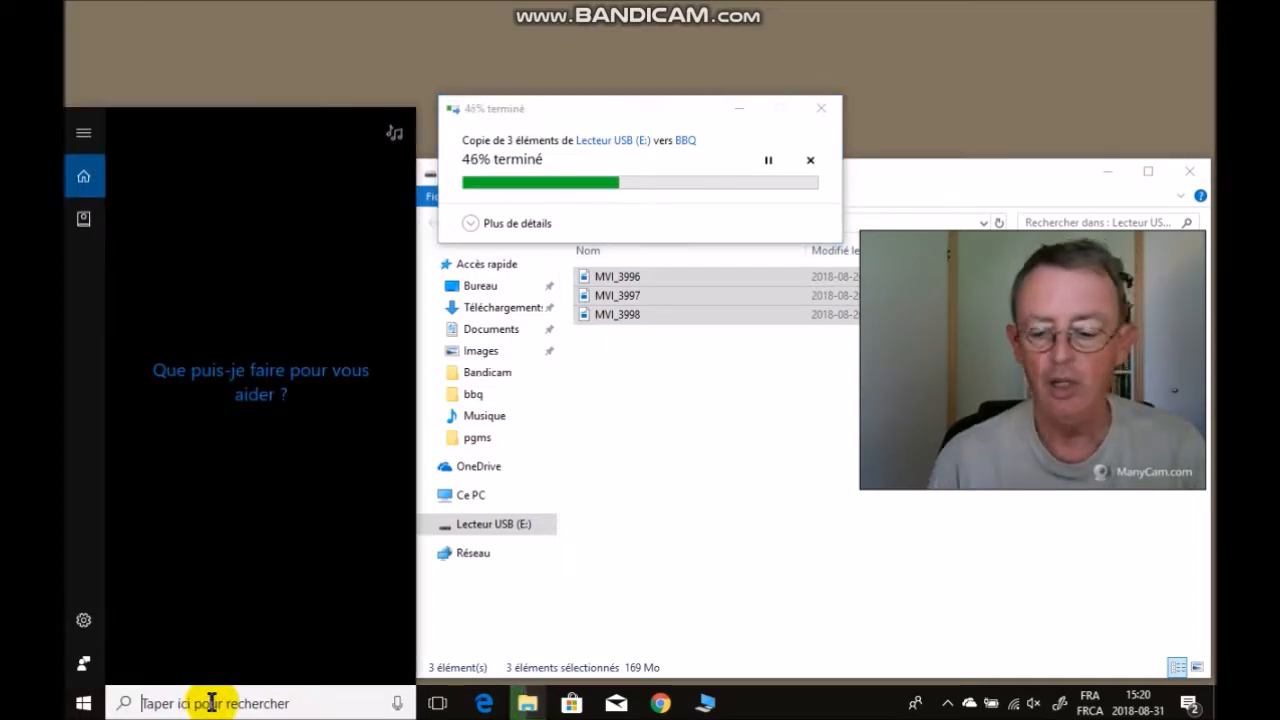
type("musiq")
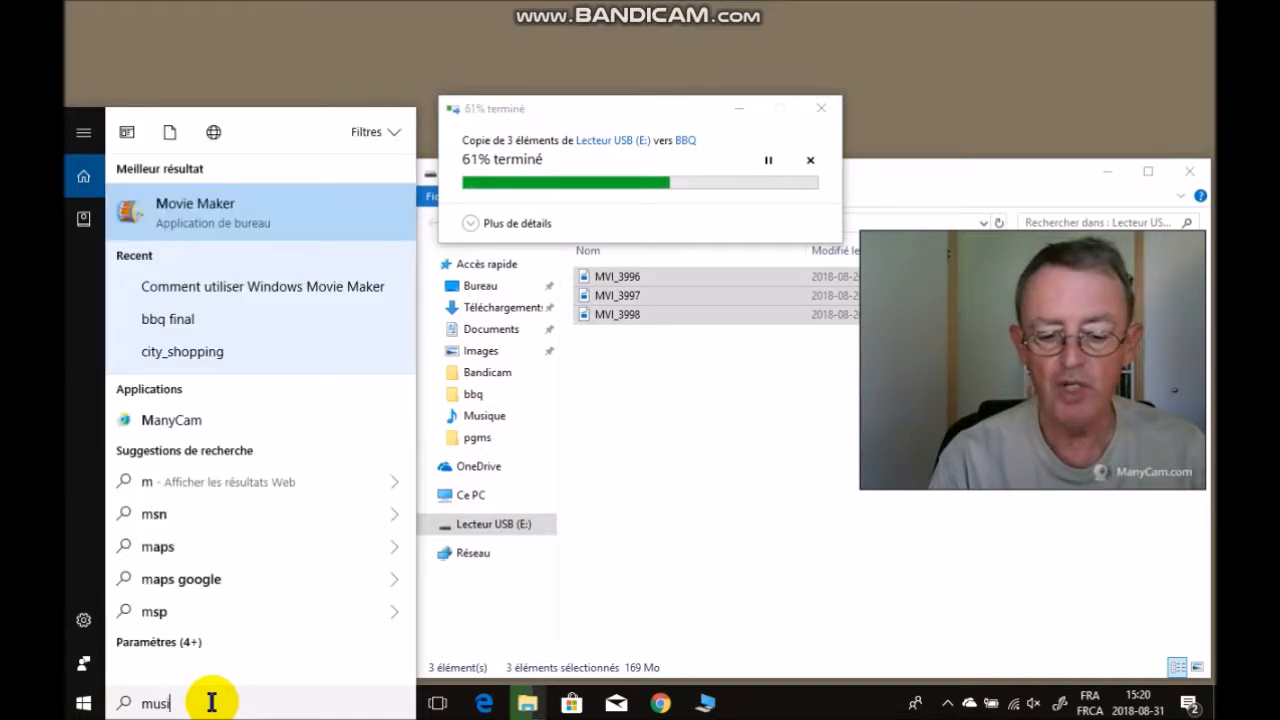
type("ue")
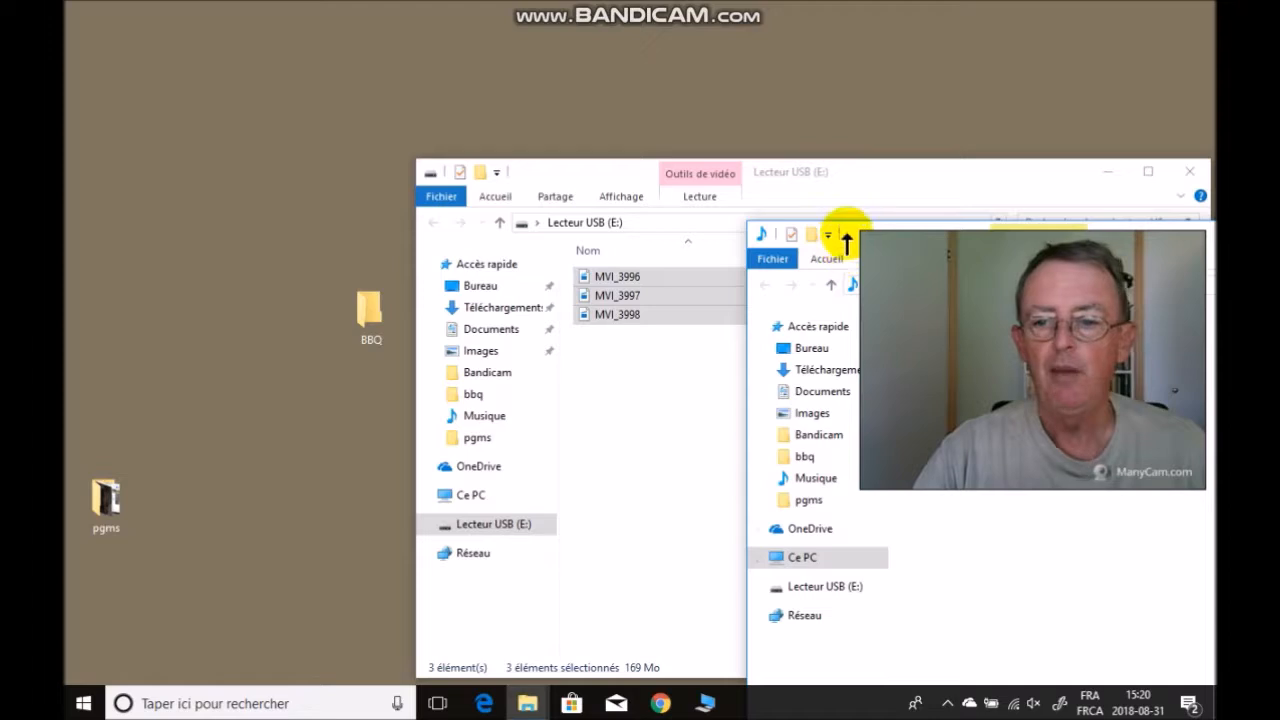
left_click_drag(846, 240, 509, 418)
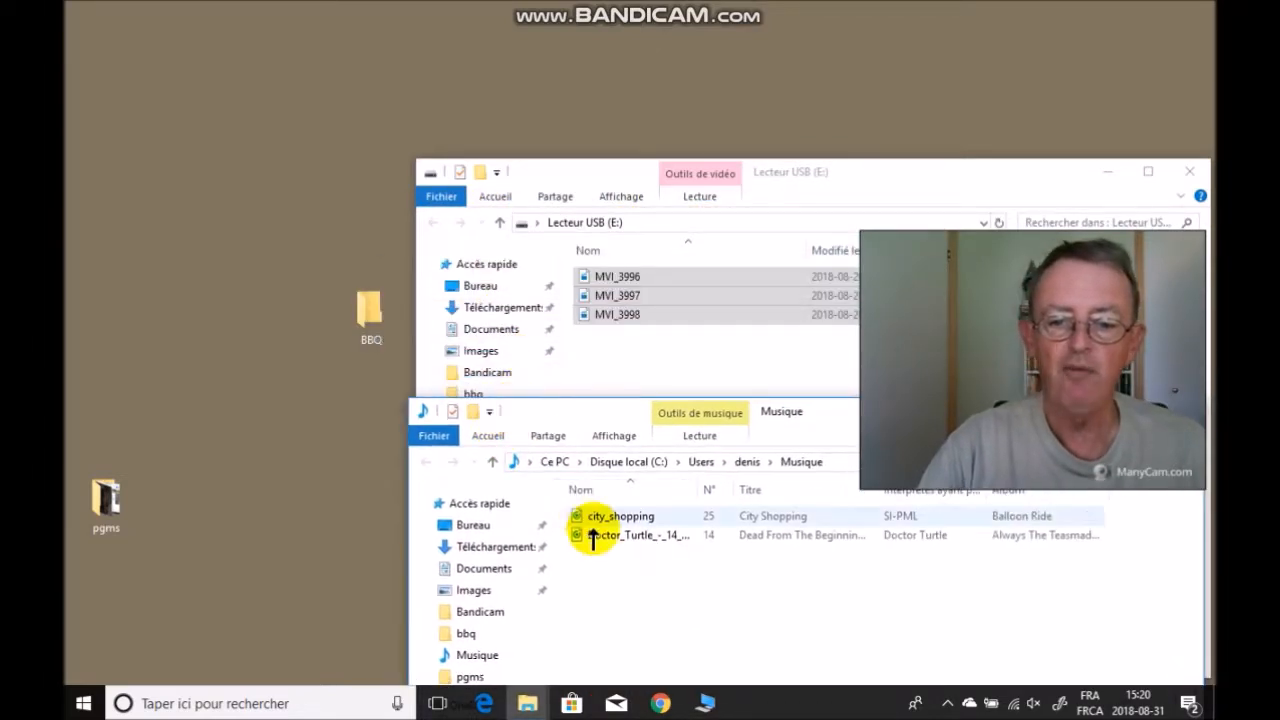
Copy the city_shopping music file to the USB drive (E:) and close both folder windows.
left_click_drag(594, 521, 614, 366)
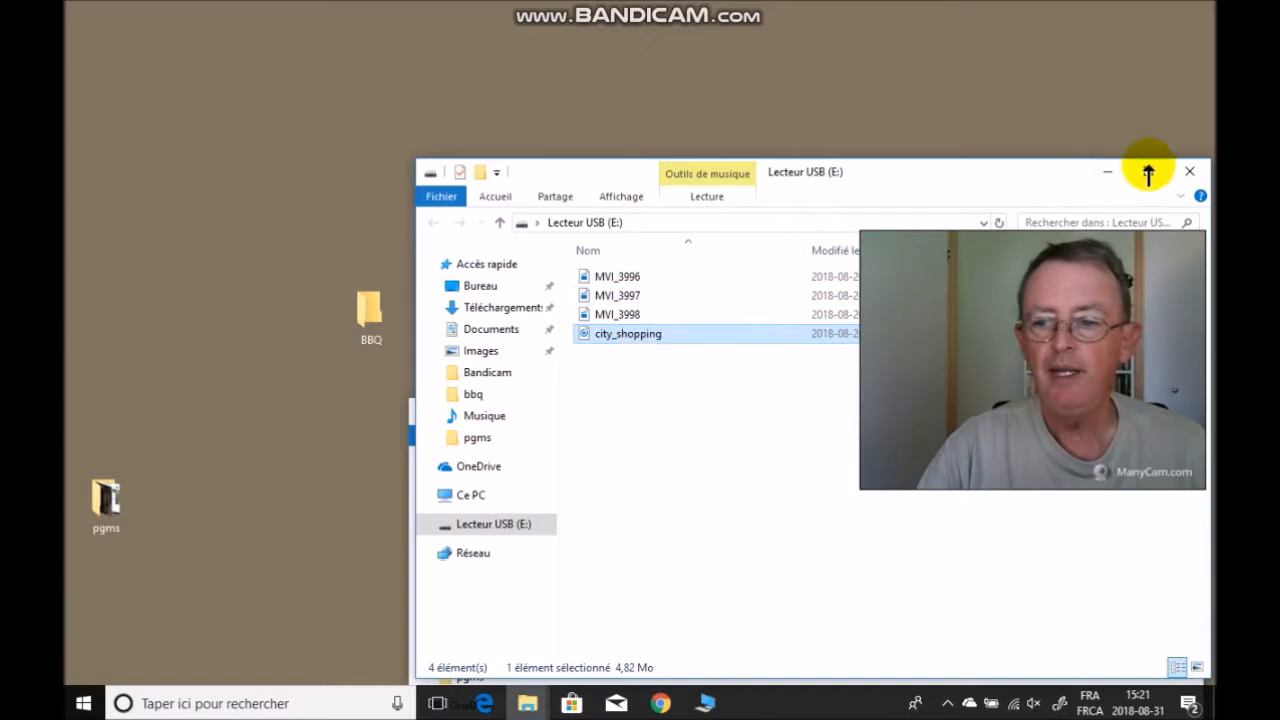
left_click(1185, 175)
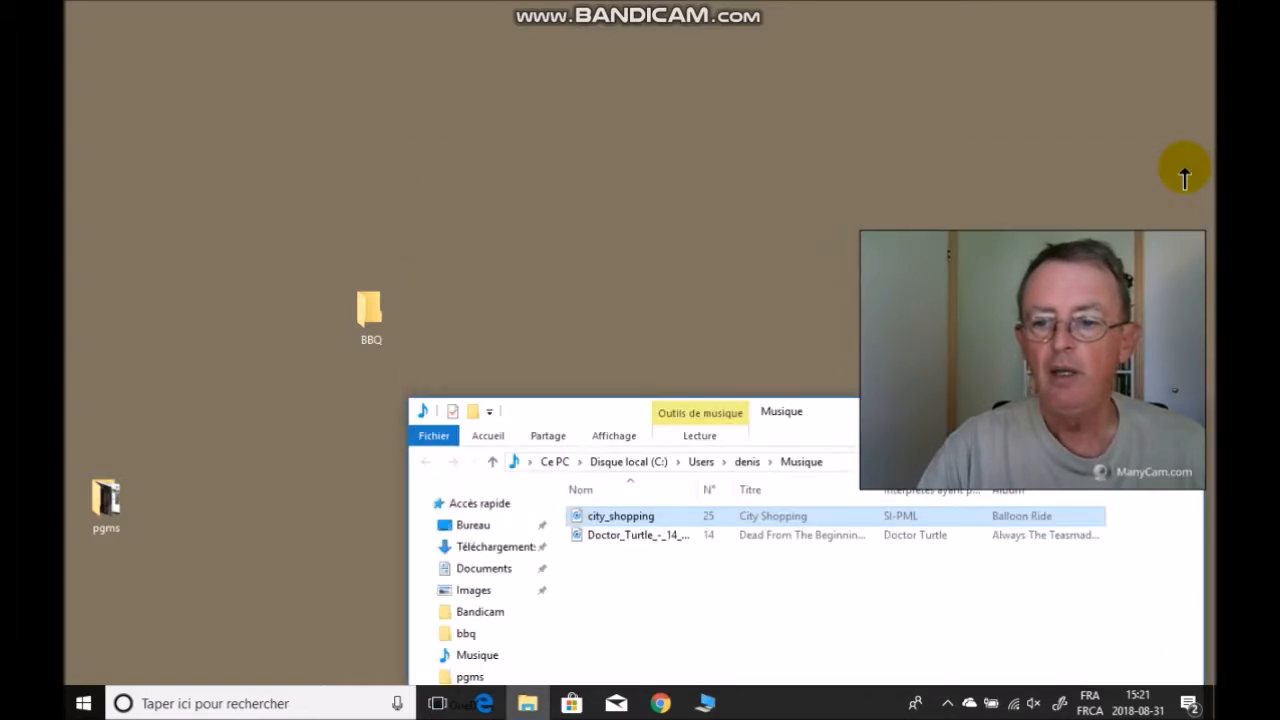
left_click_drag(816, 410, 449, 214)
left_click(818, 209)
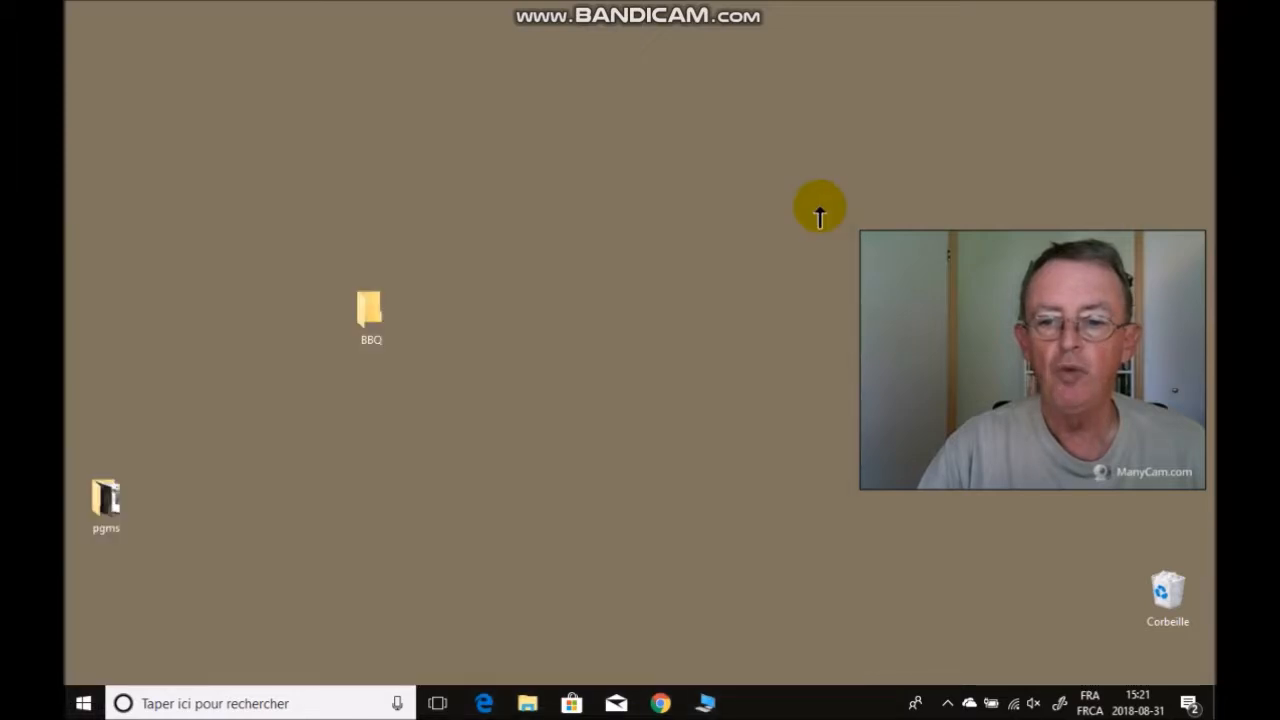
Search for Movie Maker and launch it.
left_click(220, 705)
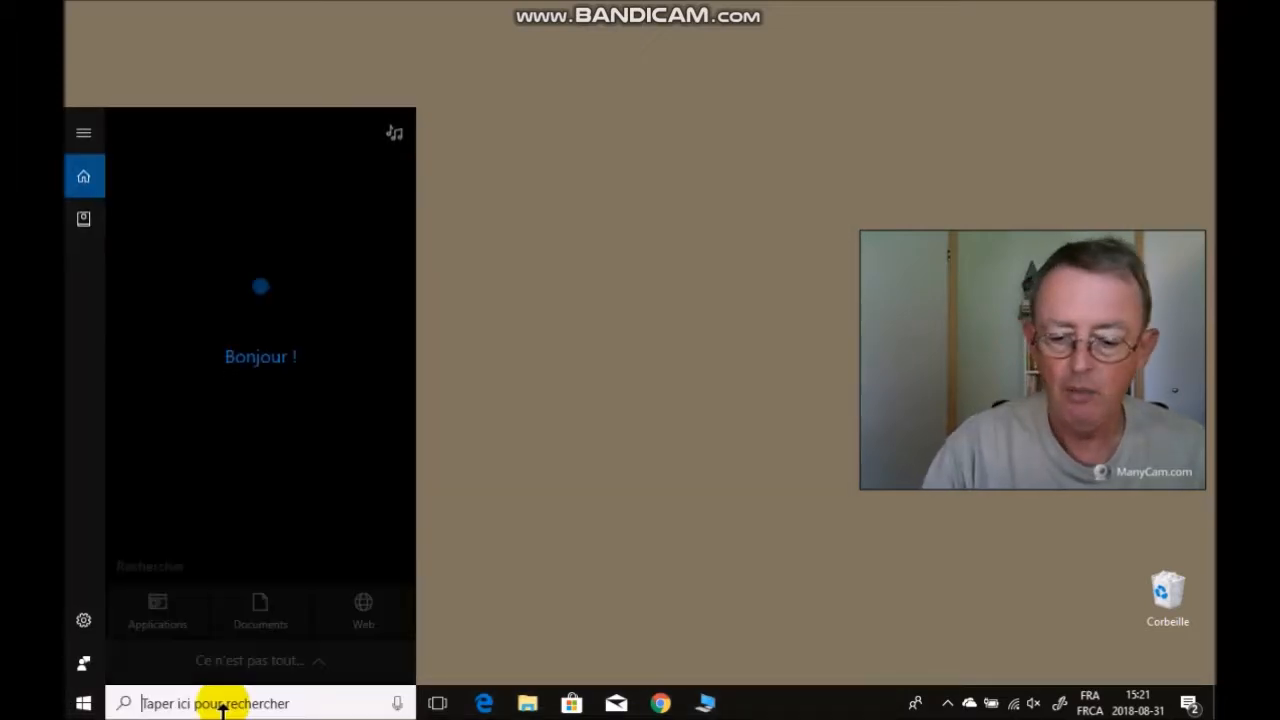
type("movie")
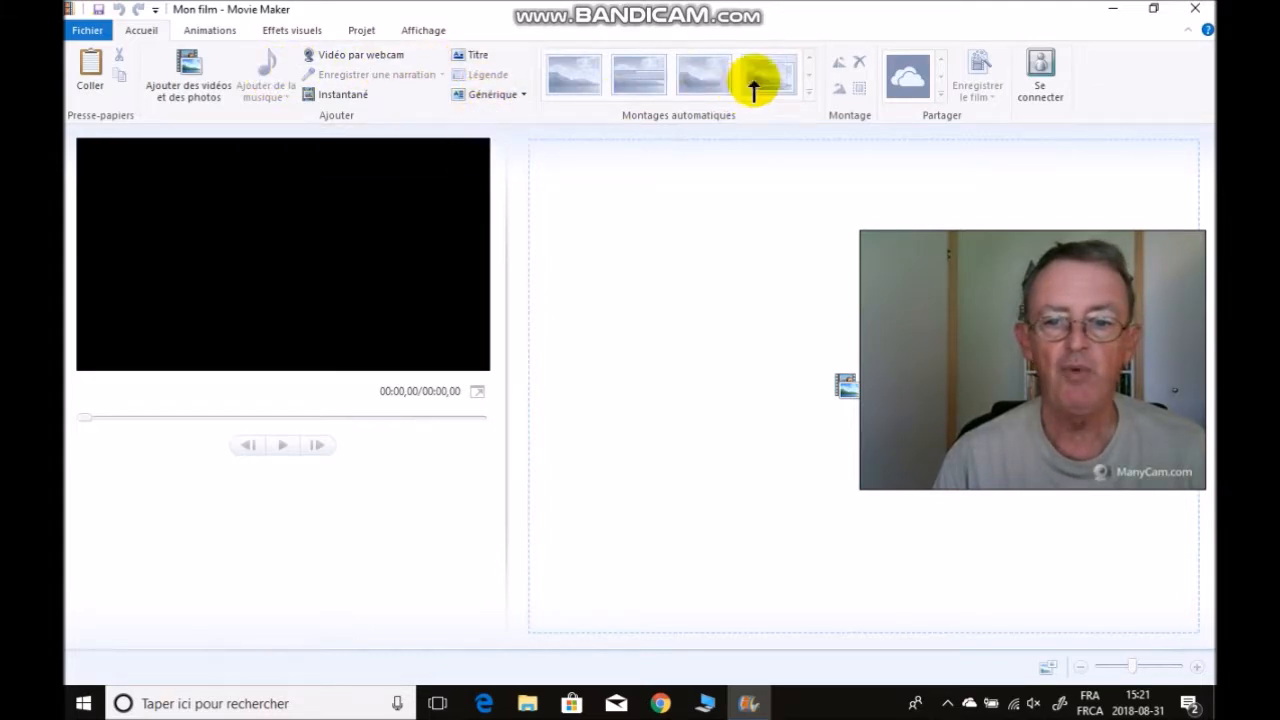
left_click(212, 32)
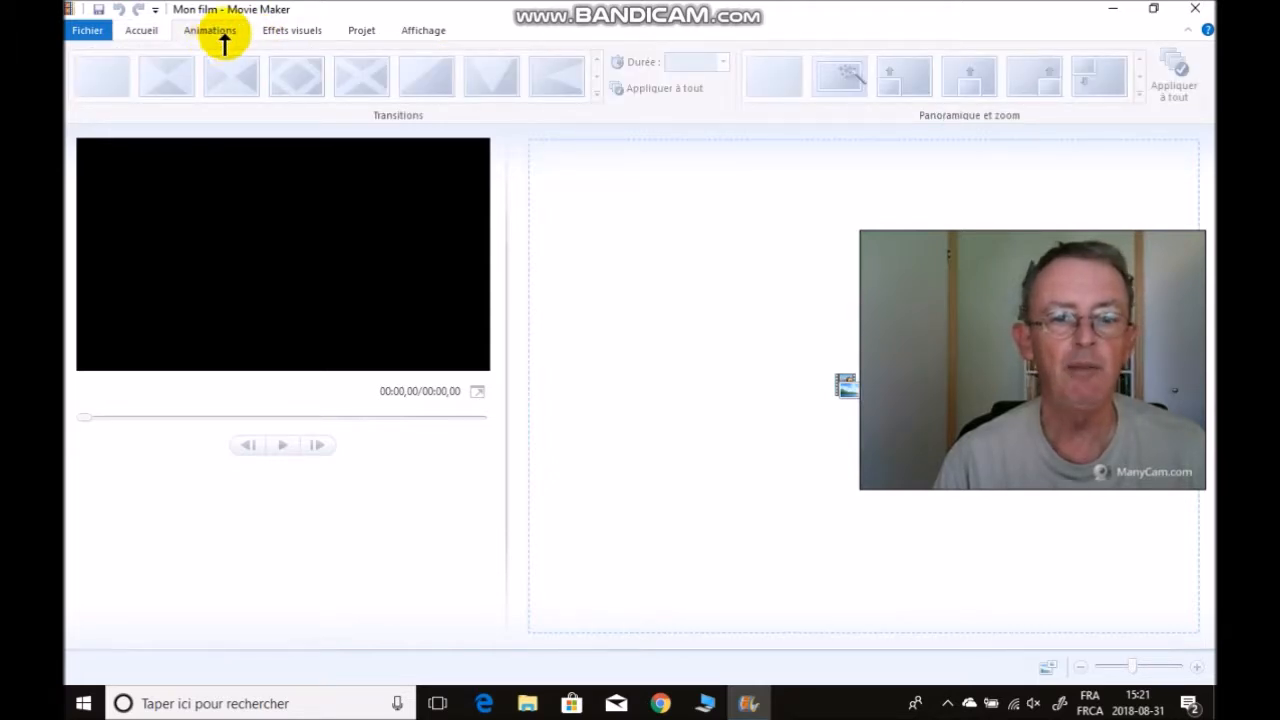
left_click(299, 36)
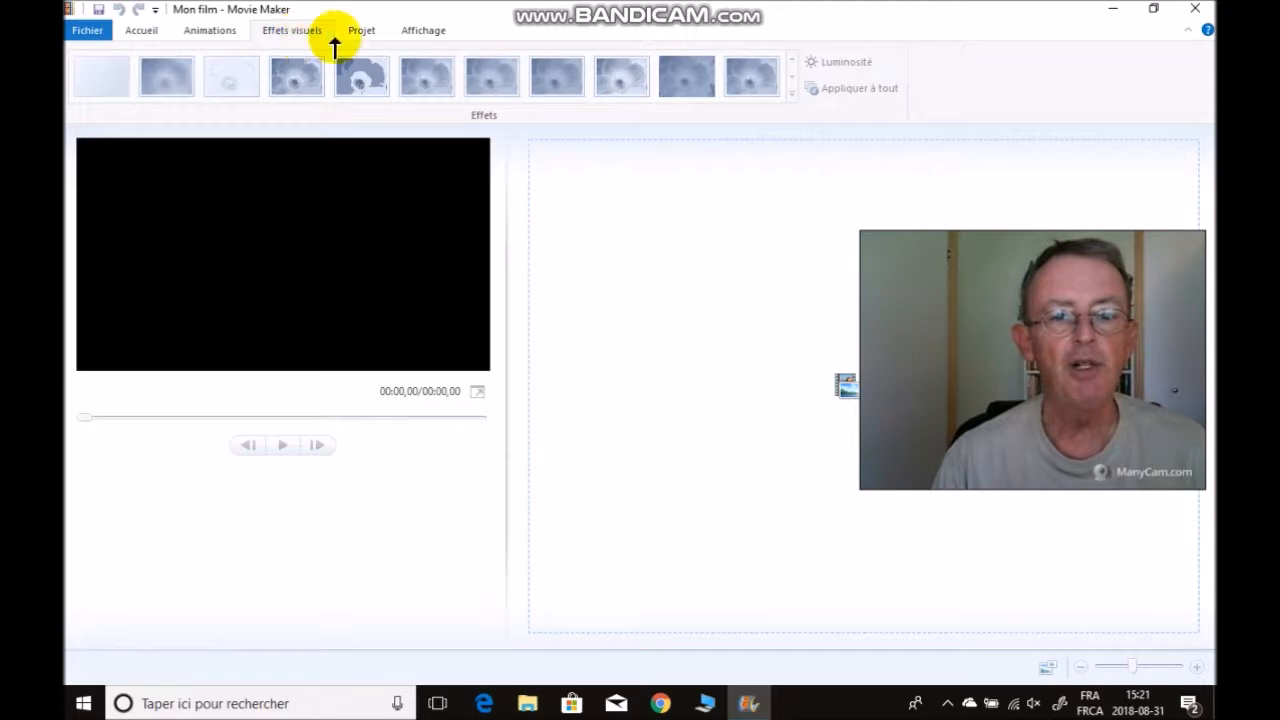
left_click(373, 34)
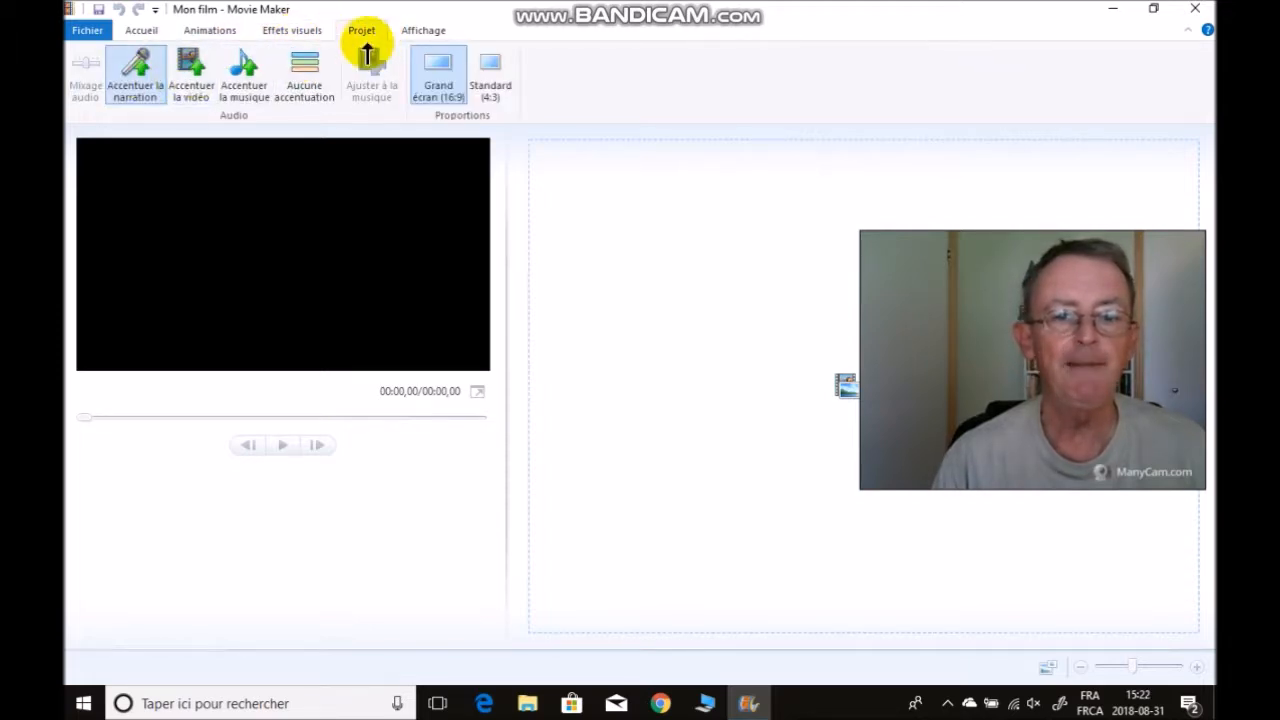
left_click(422, 32)
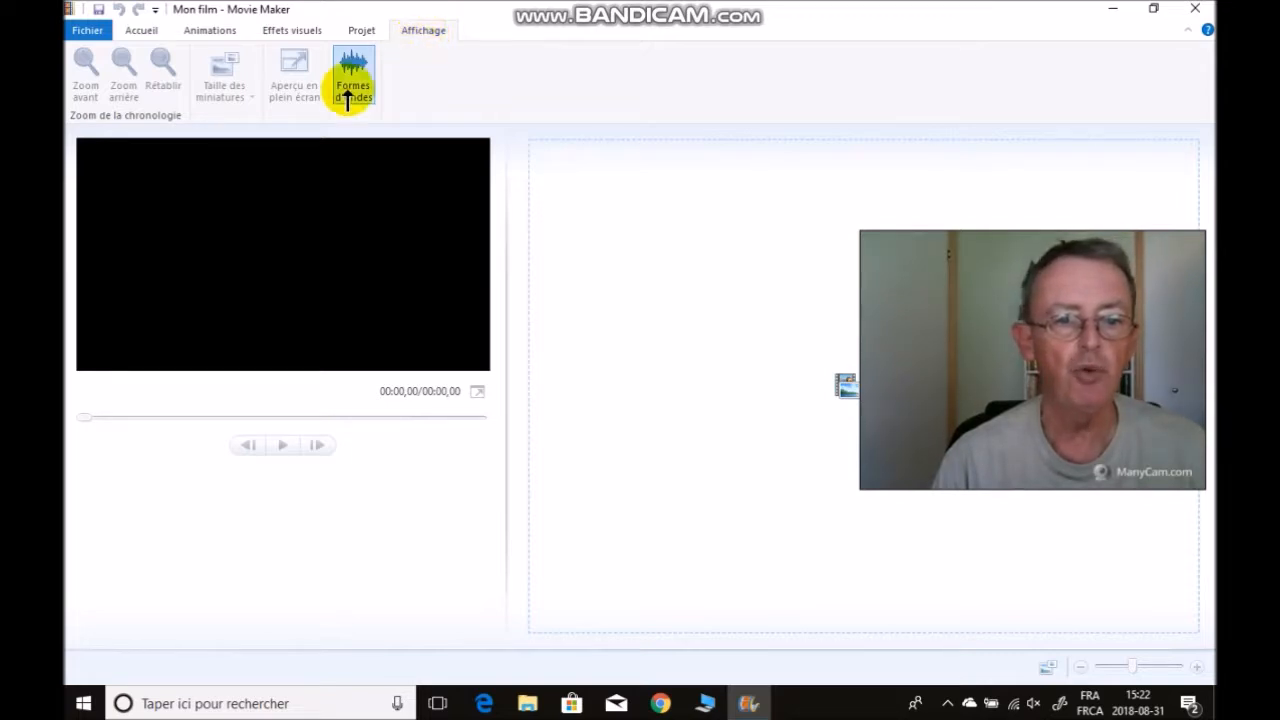
Add the videos MVI_3996, MVI_3997 and MVI_3998 from the desktop's BBQ folder to the project.
left_click(136, 42)
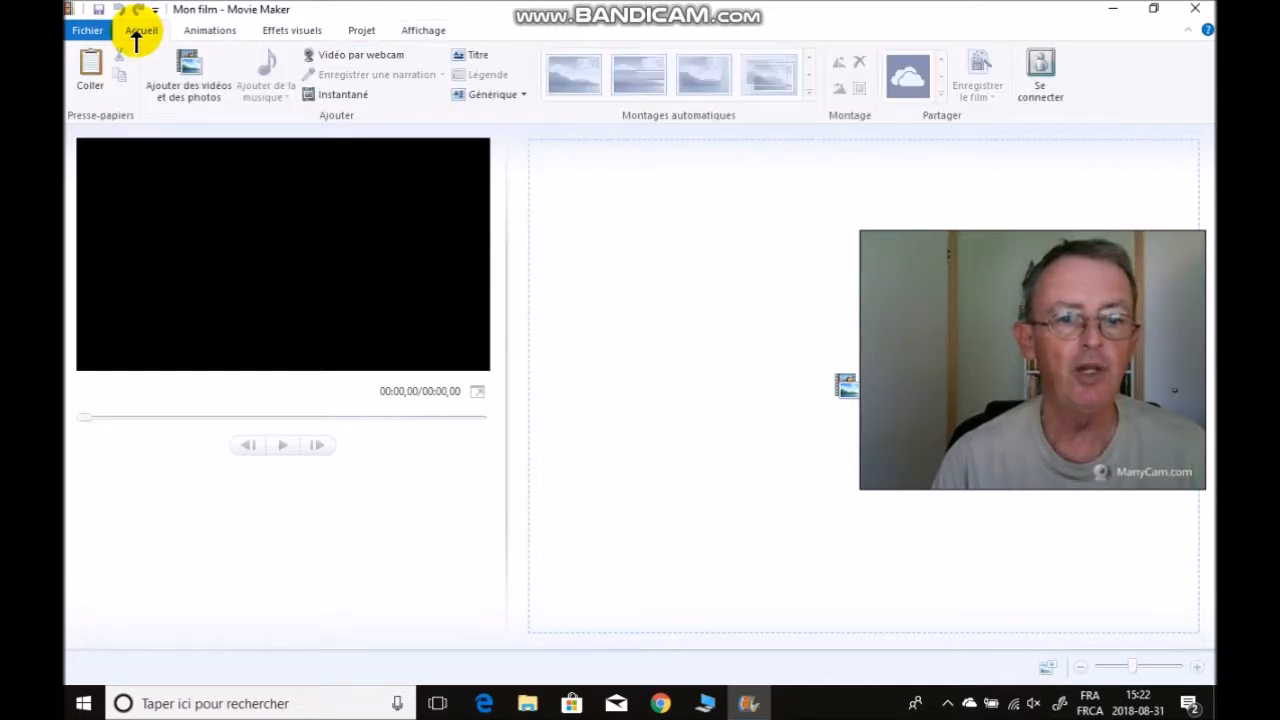
left_click(192, 90)
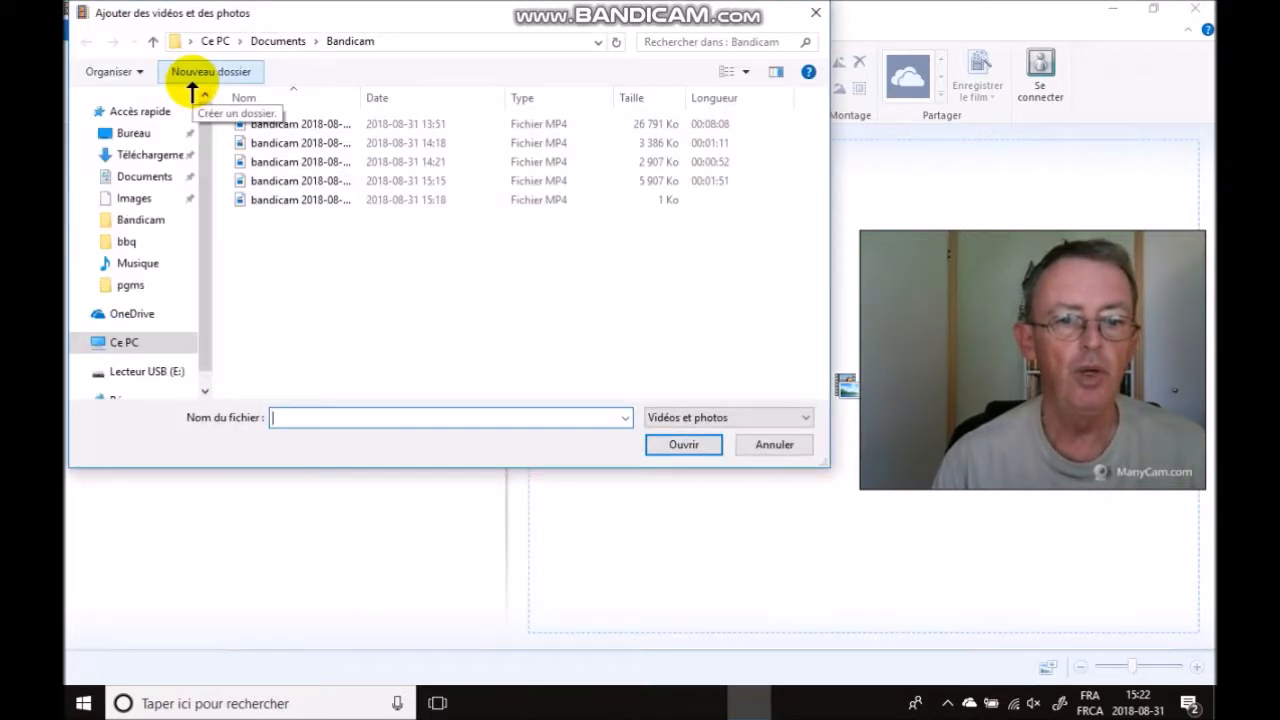
left_click(154, 134)
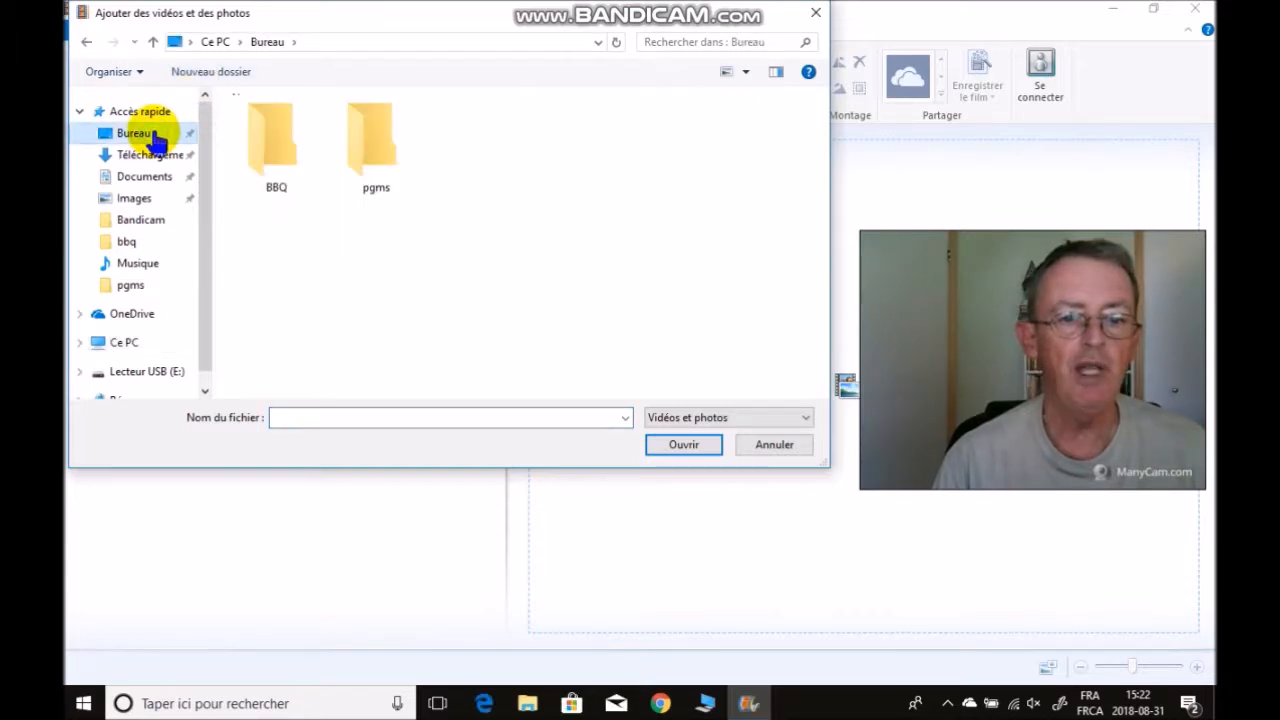
double_click(255, 143)
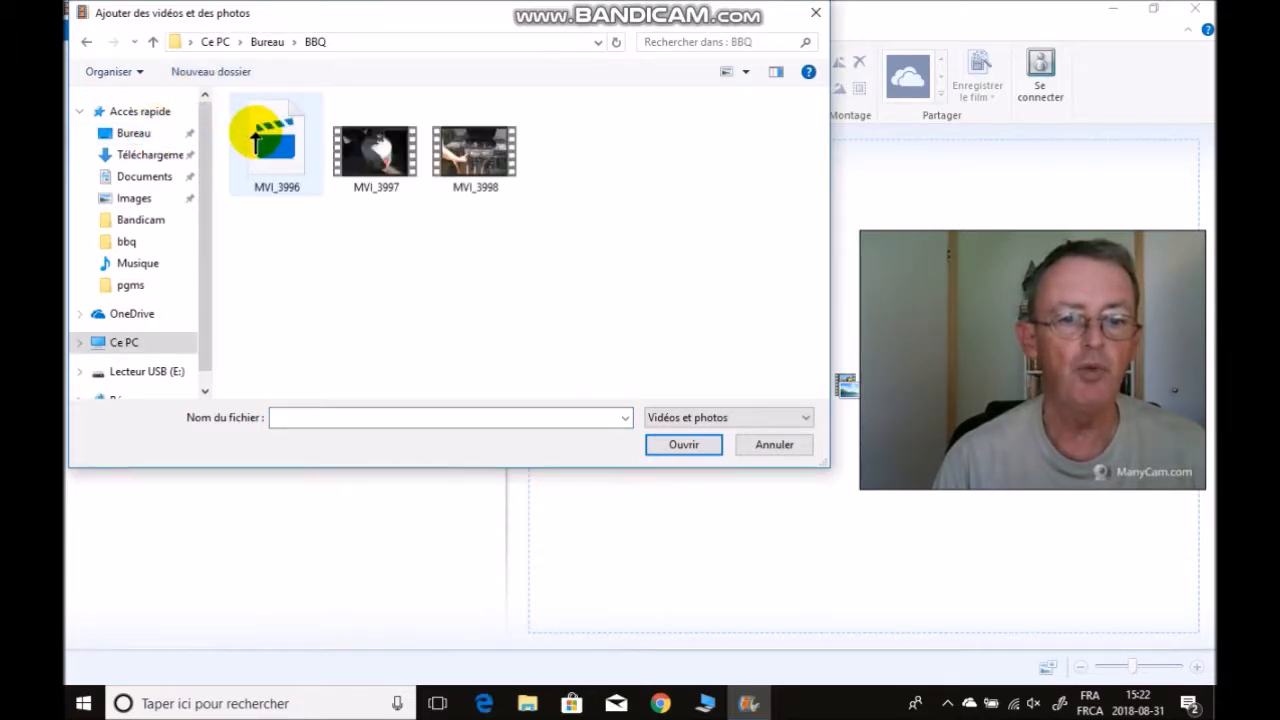
left_click(285, 188)
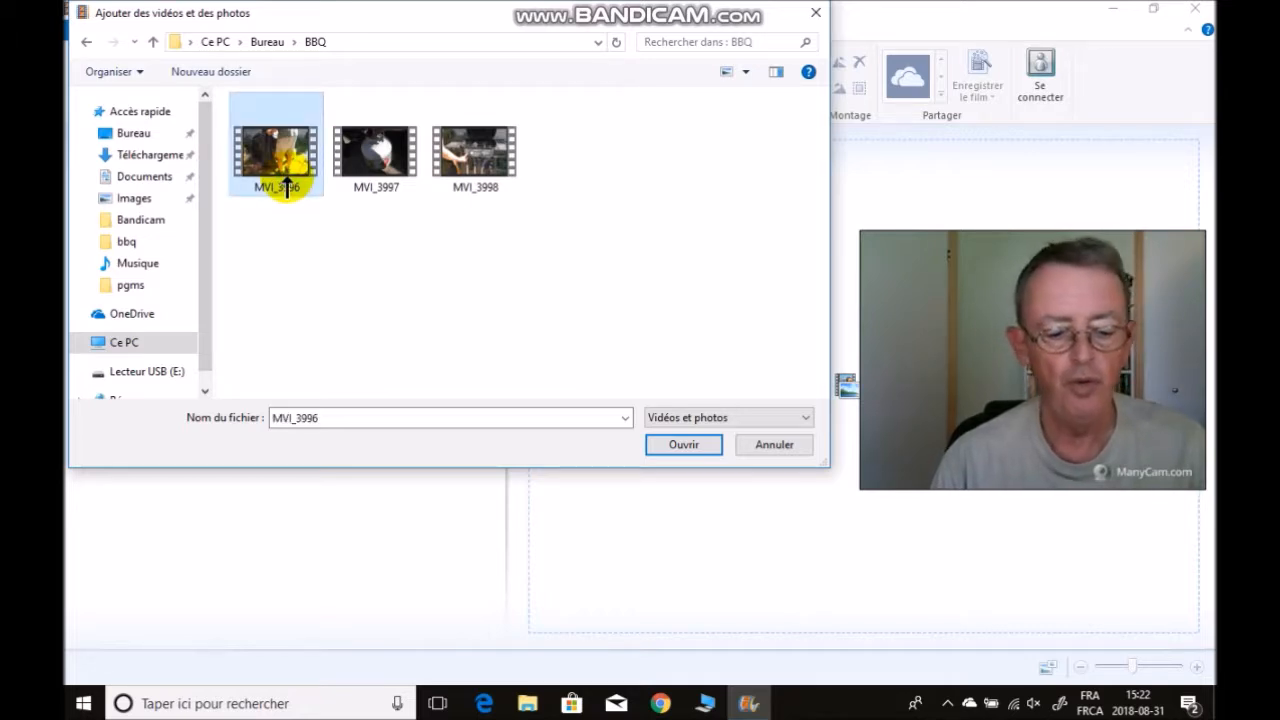
key("ctrl+a")
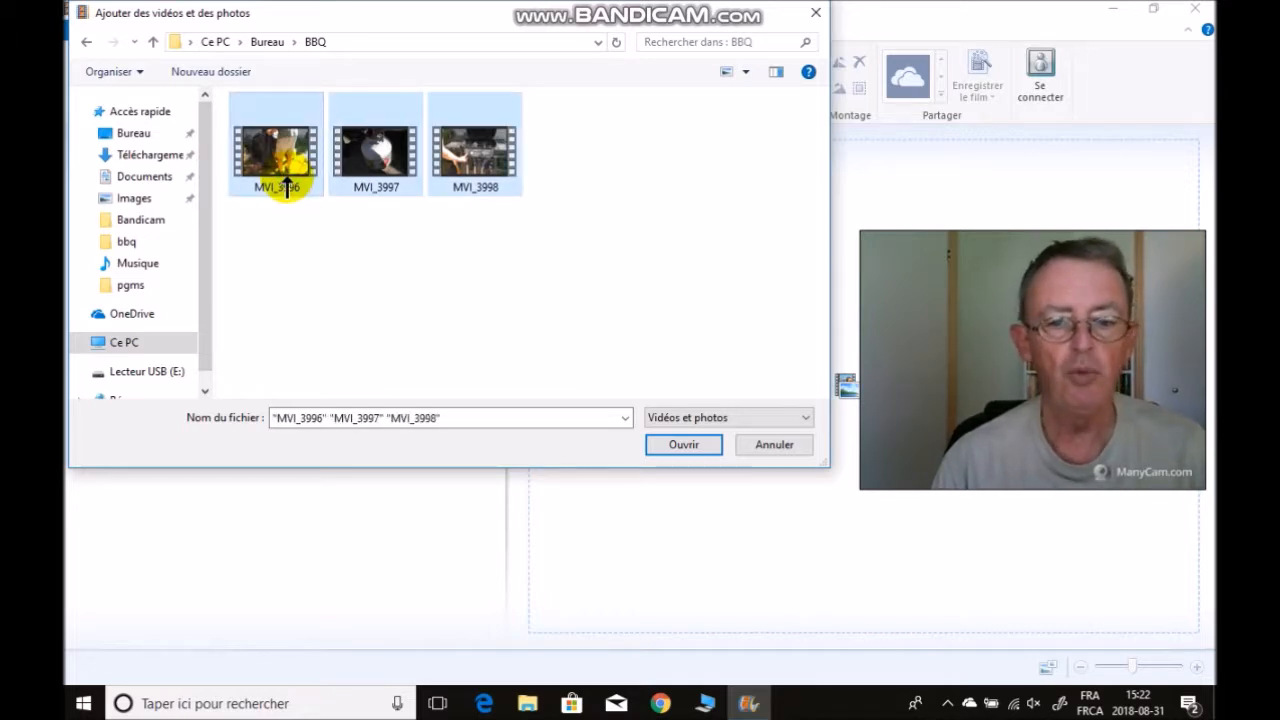
left_click(684, 447)
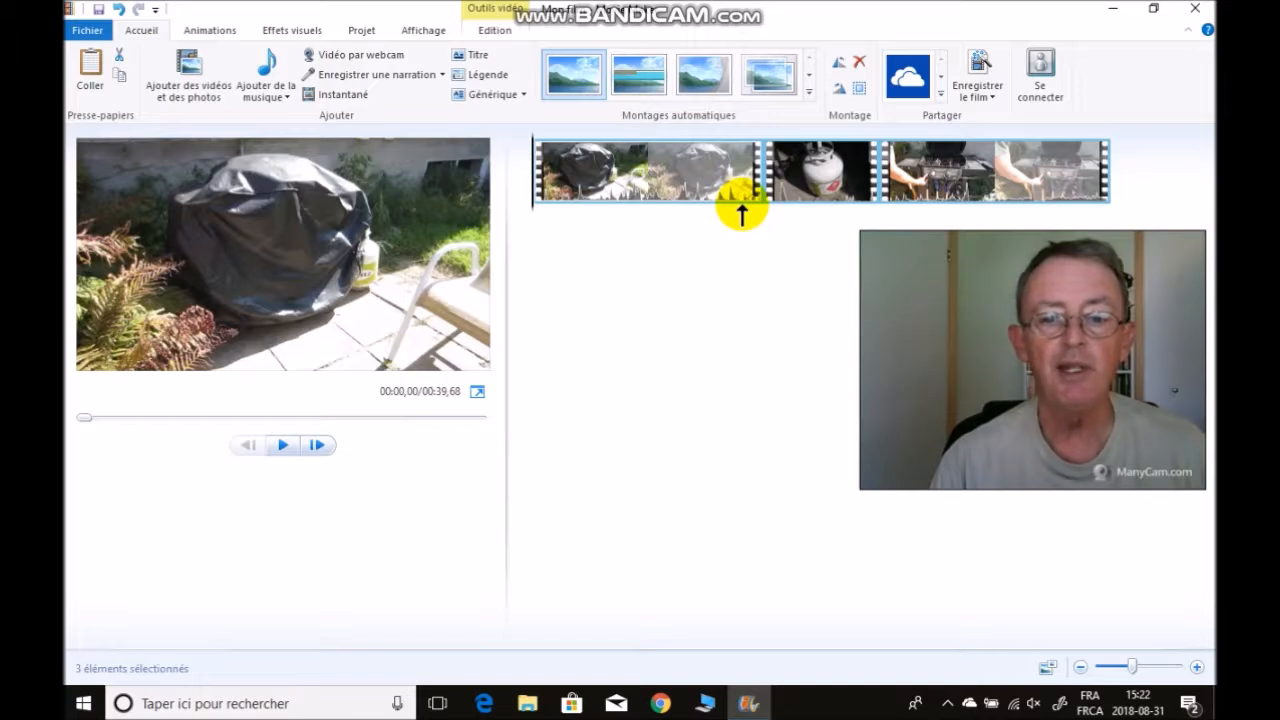
Play the first clip to about 5.4 seconds and set its start point there.
left_click(282, 445)
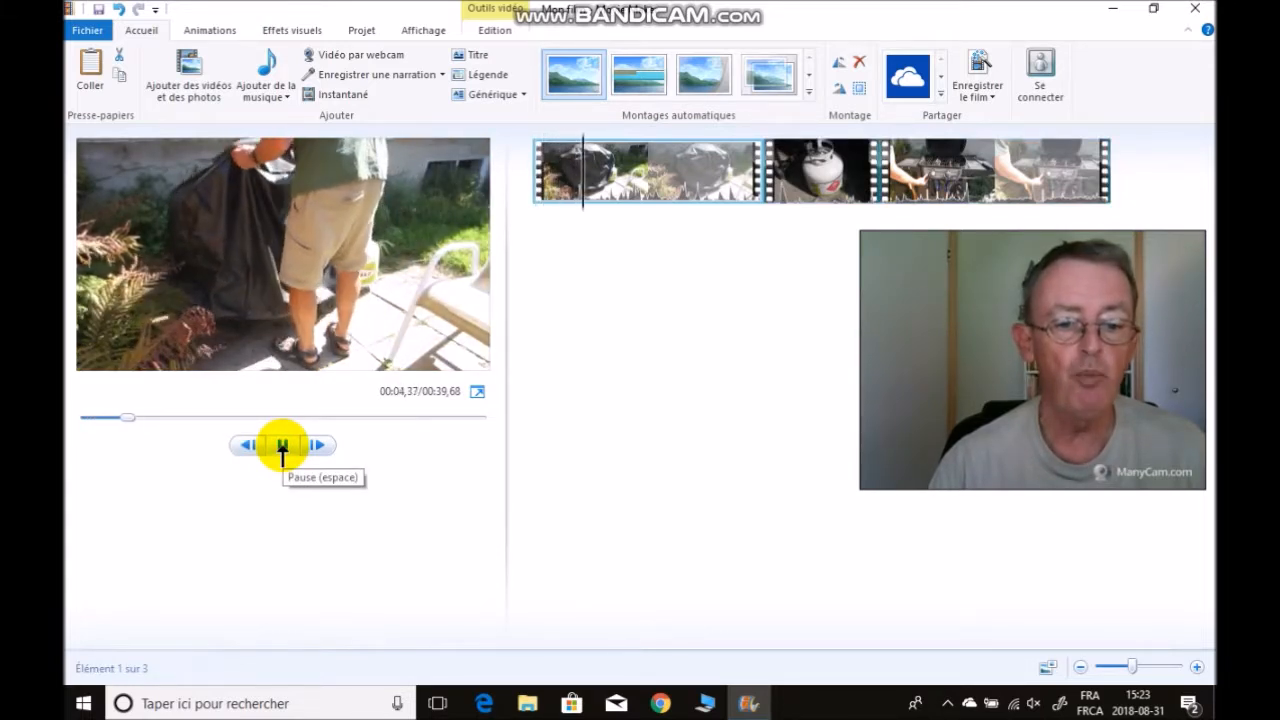
left_click(282, 445)
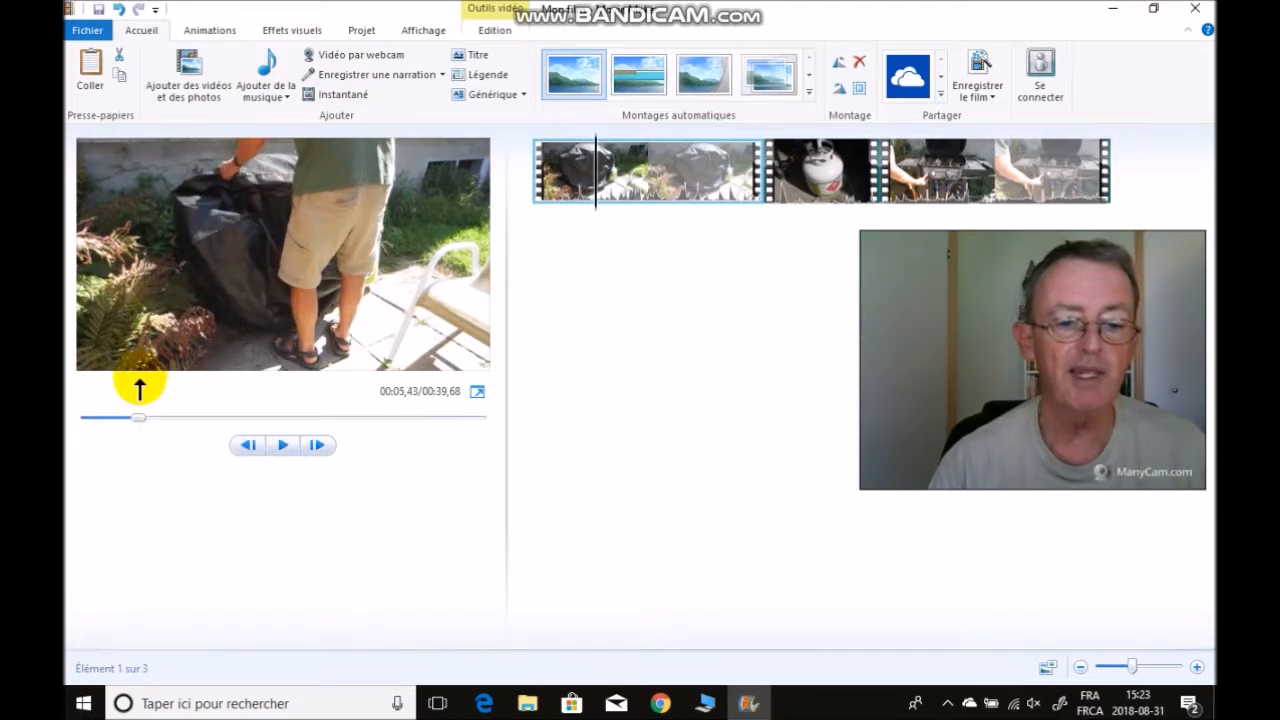
left_click(494, 32)
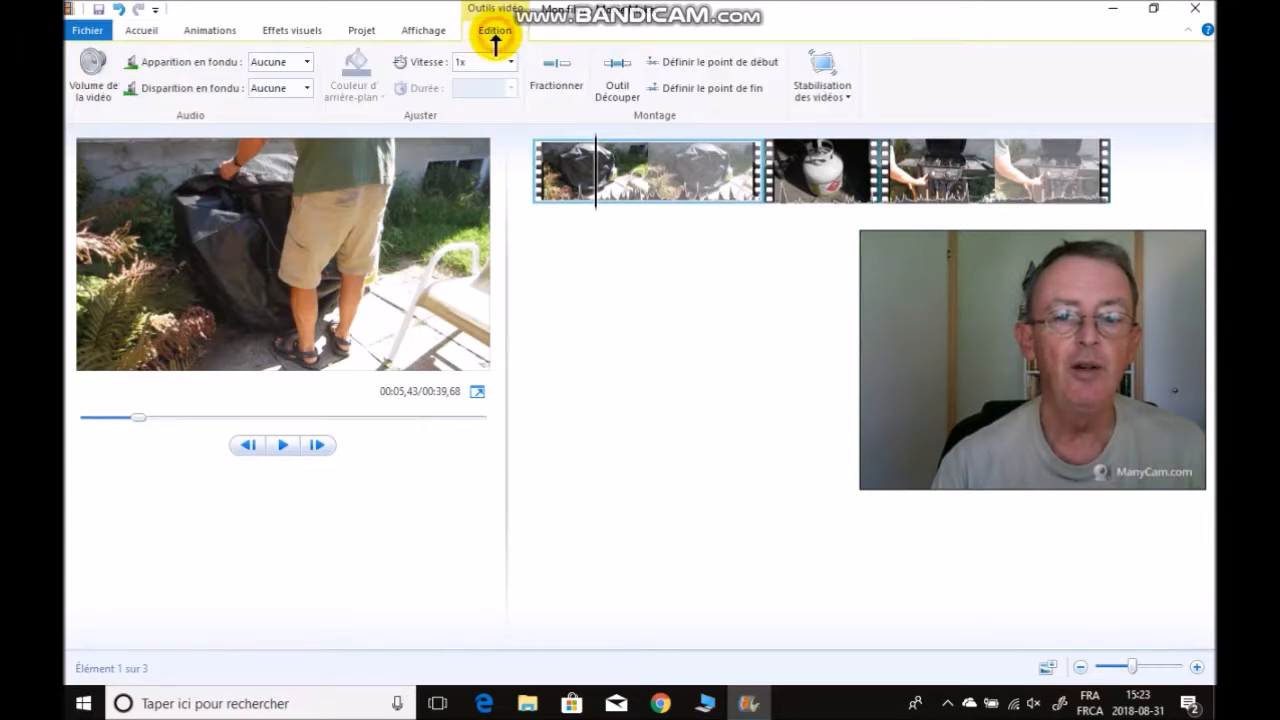
left_click(710, 62)
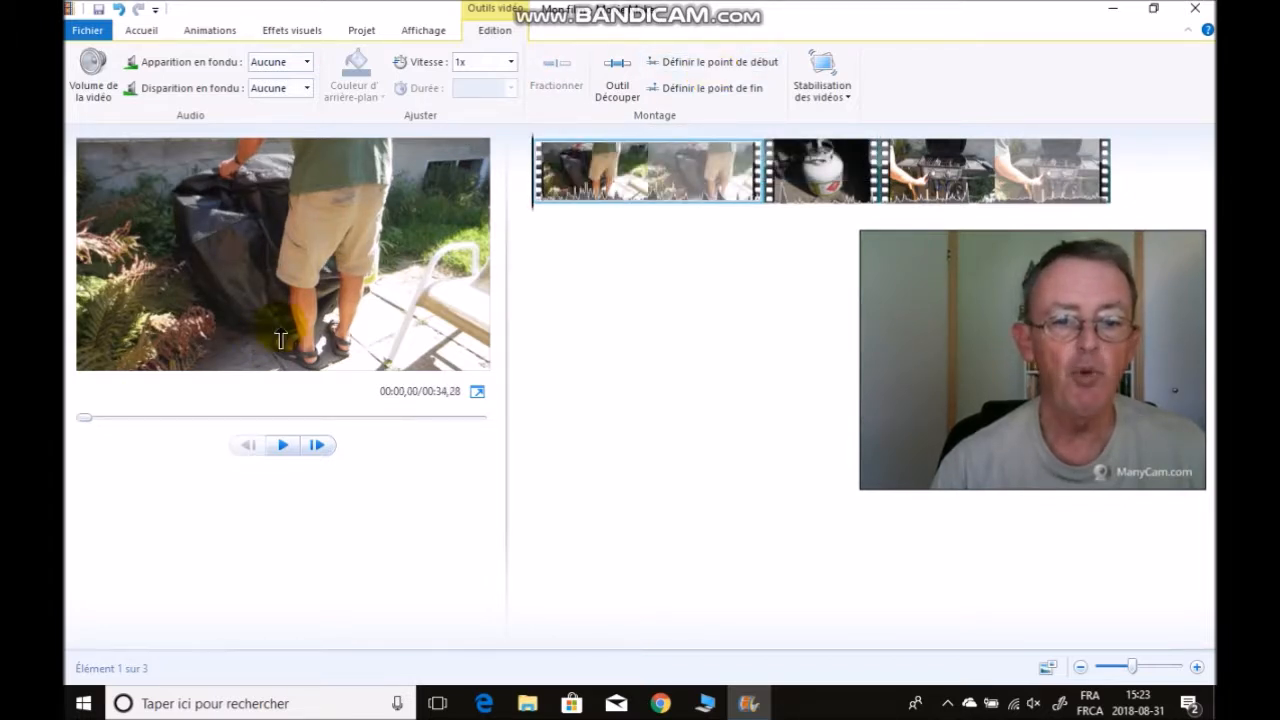
Play the trimmed first clip to about 6.1 seconds and set its end point there.
left_click(284, 446)
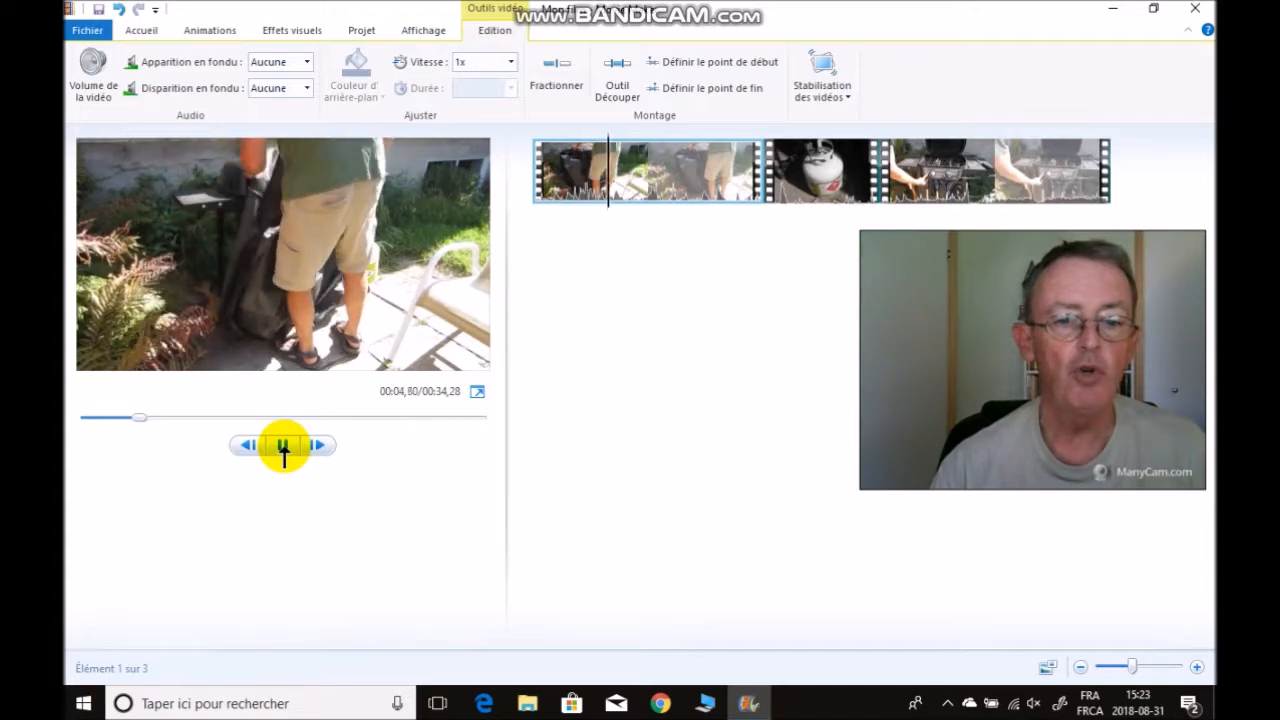
left_click(284, 446)
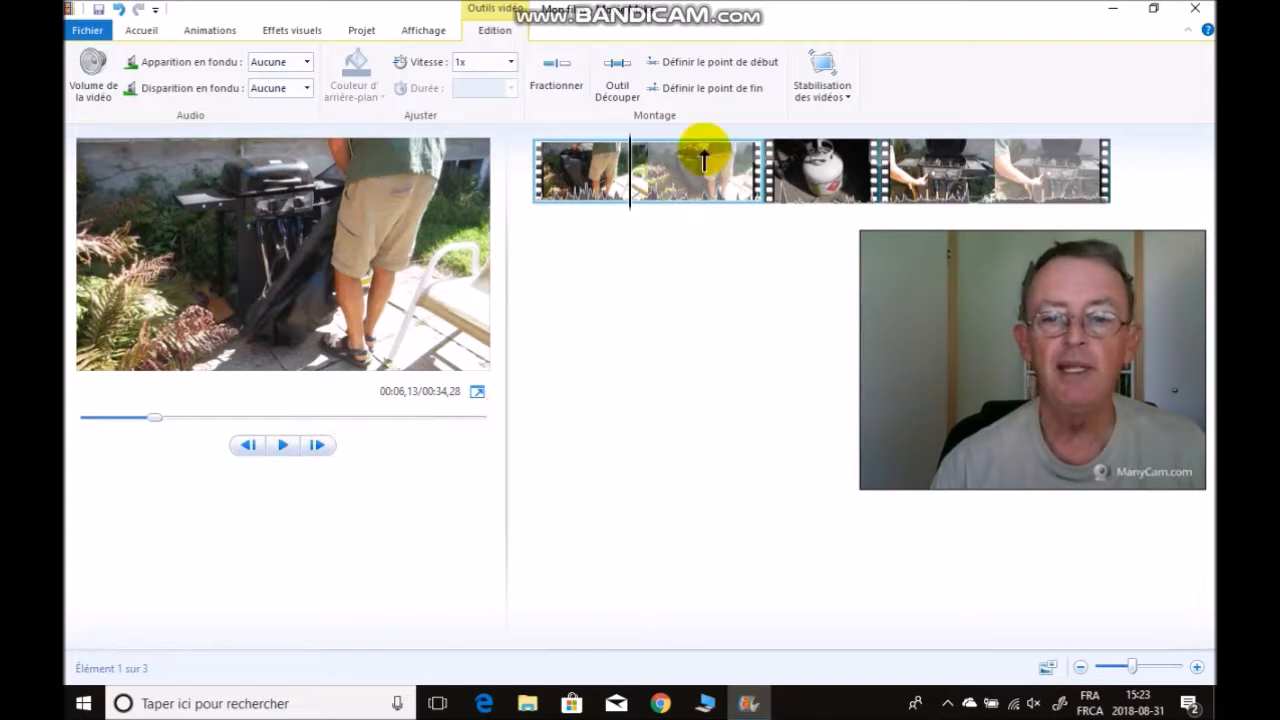
left_click(699, 90)
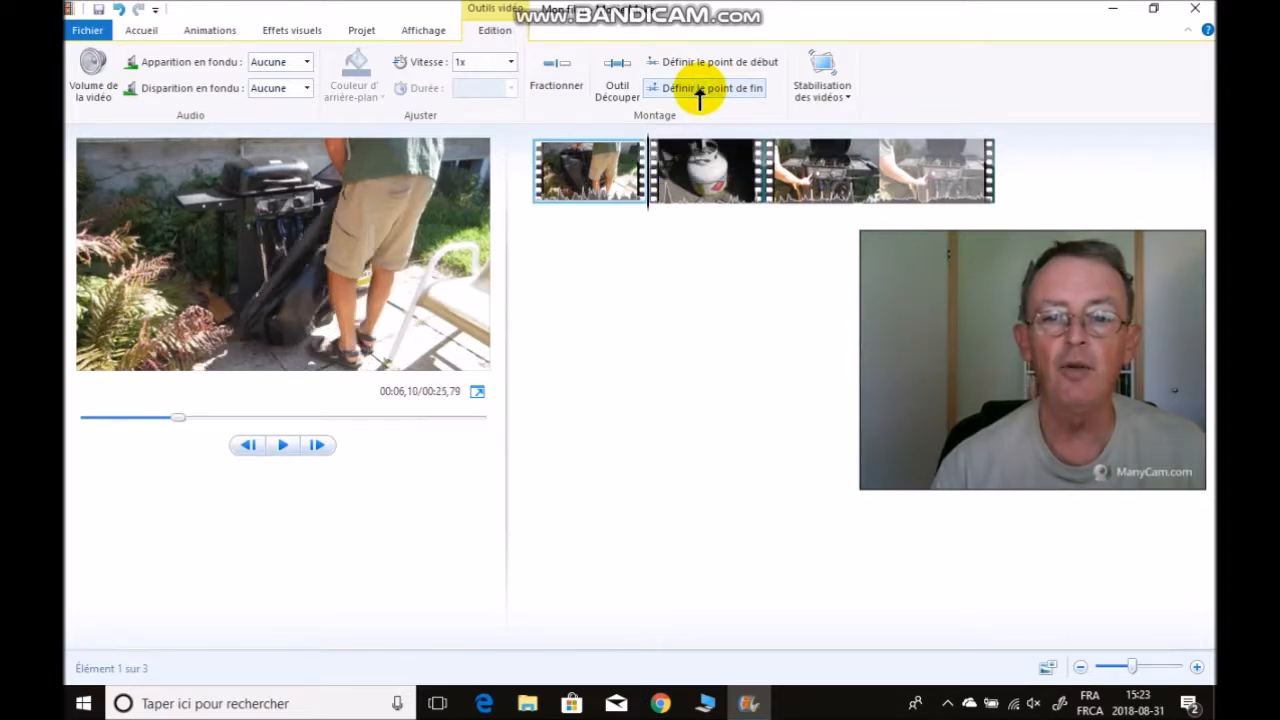
Trim the gas-tank clip, setting its start point at about 8.0 s of playback and, after replaying it, its end point at about 10.1 s.
left_click(285, 445)
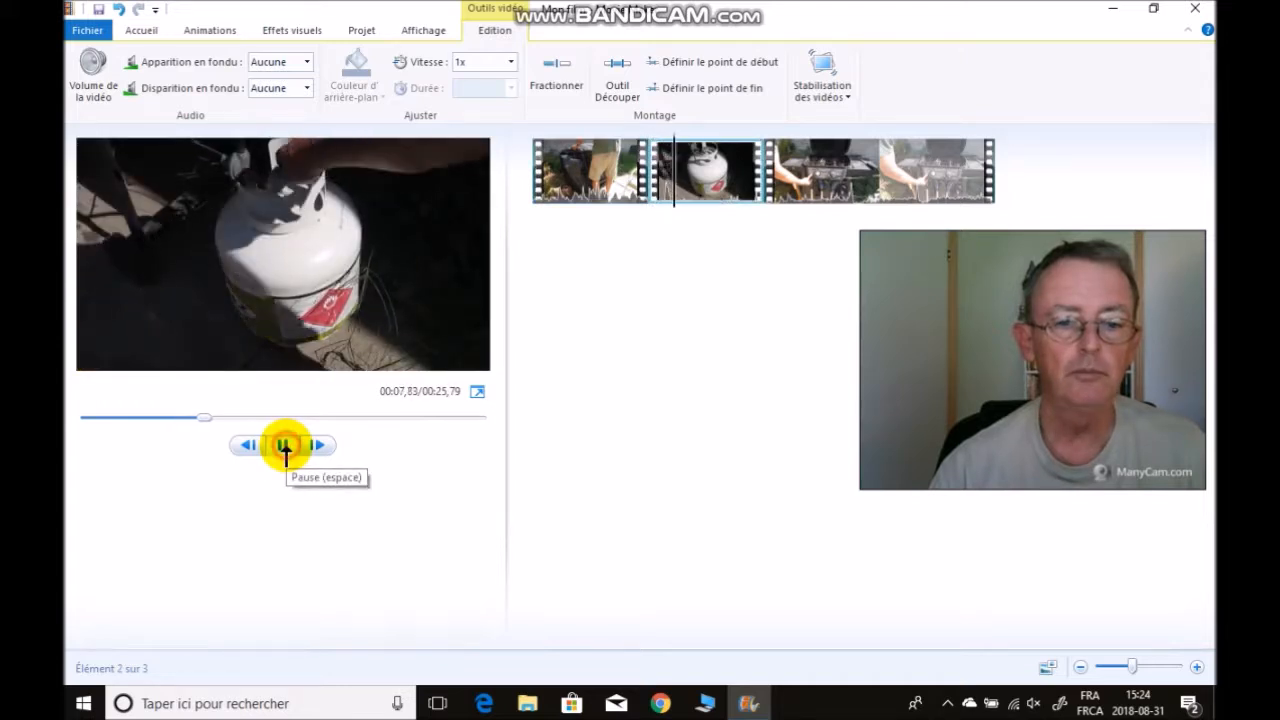
left_click(285, 447)
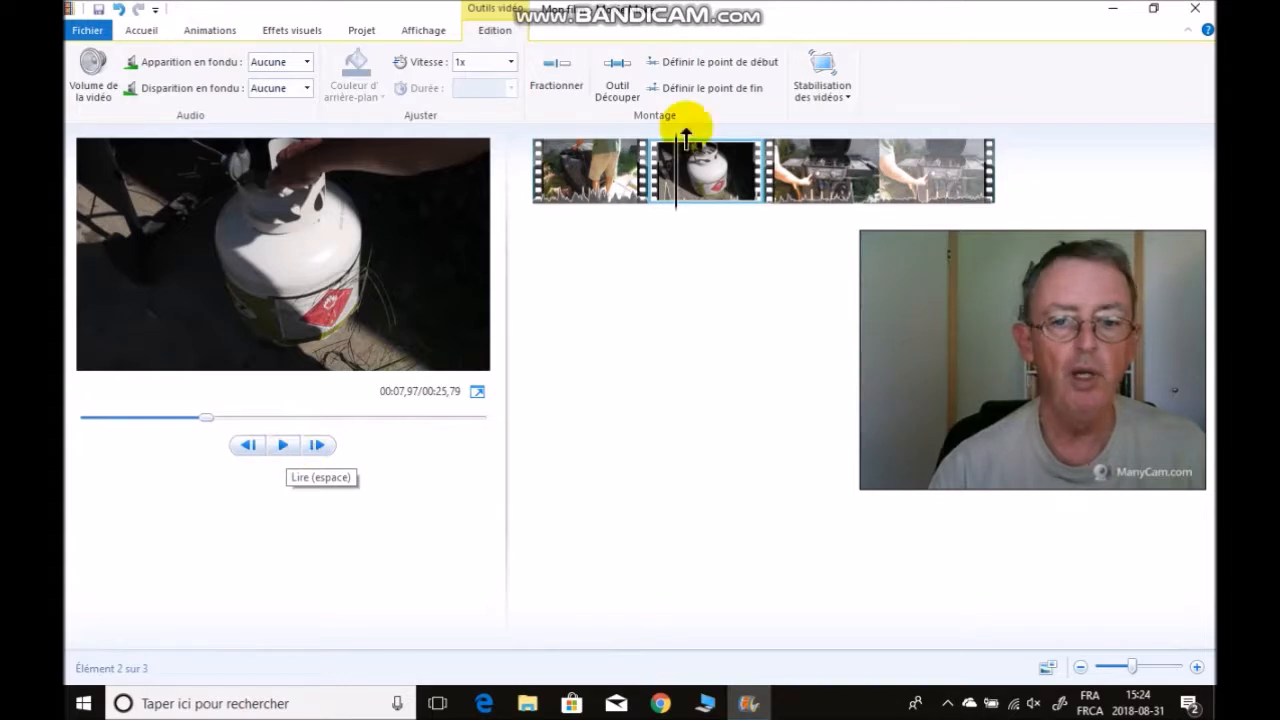
left_click(712, 68)
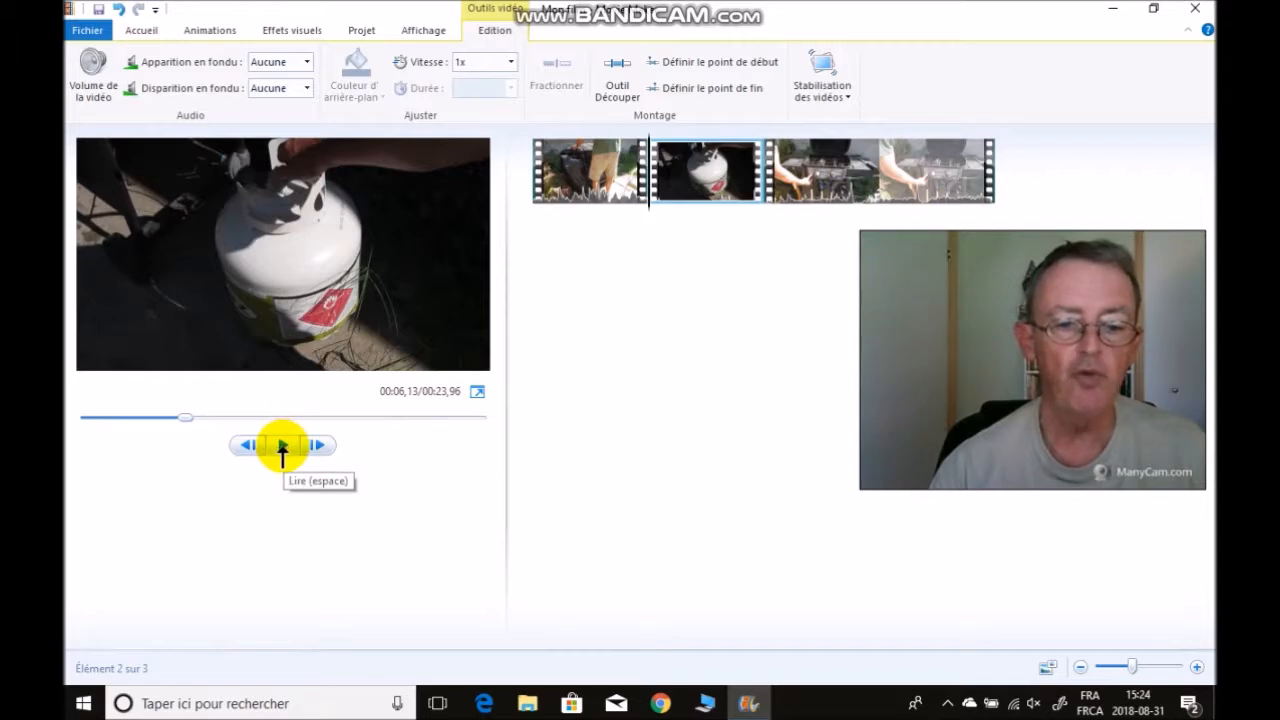
left_click(282, 446)
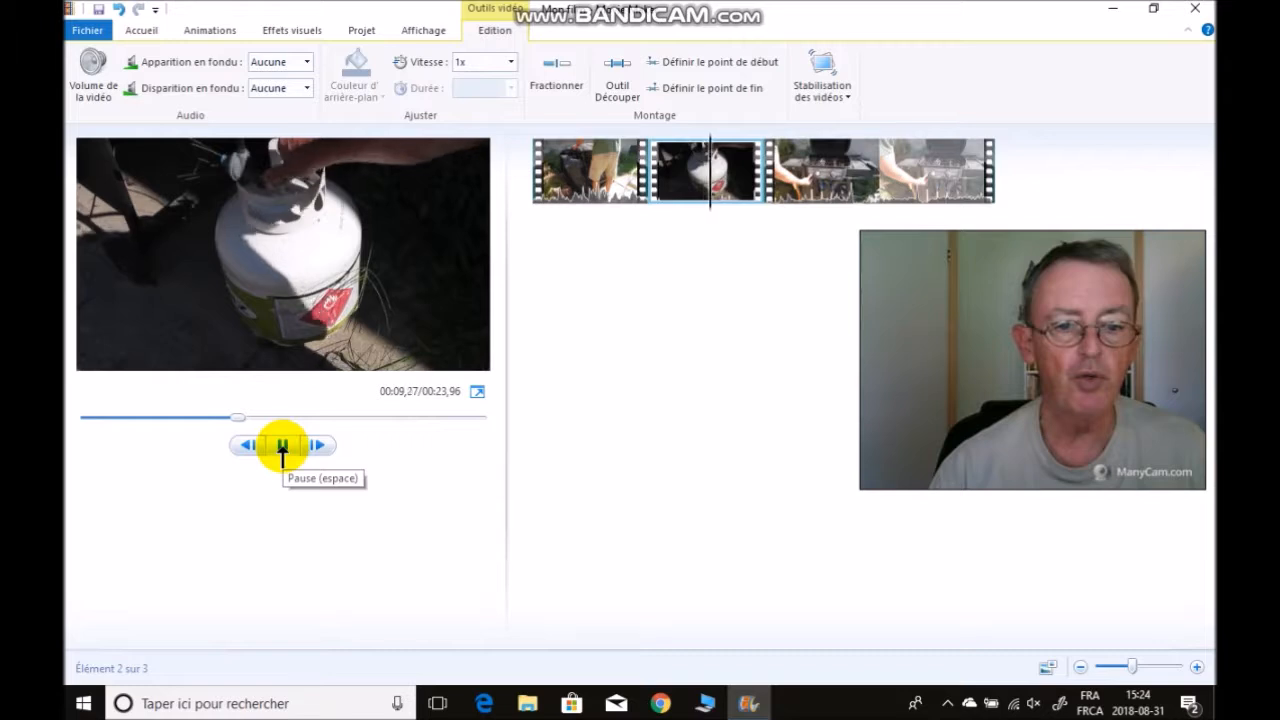
left_click(282, 446)
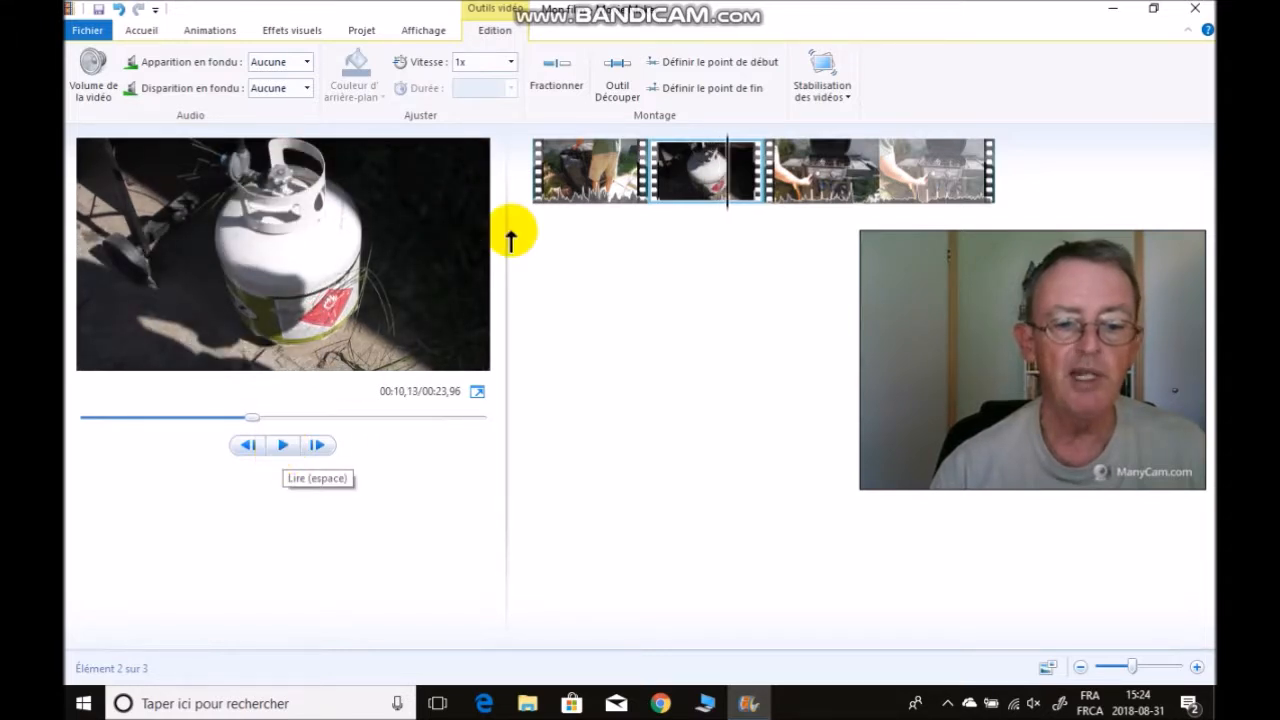
left_click(687, 92)
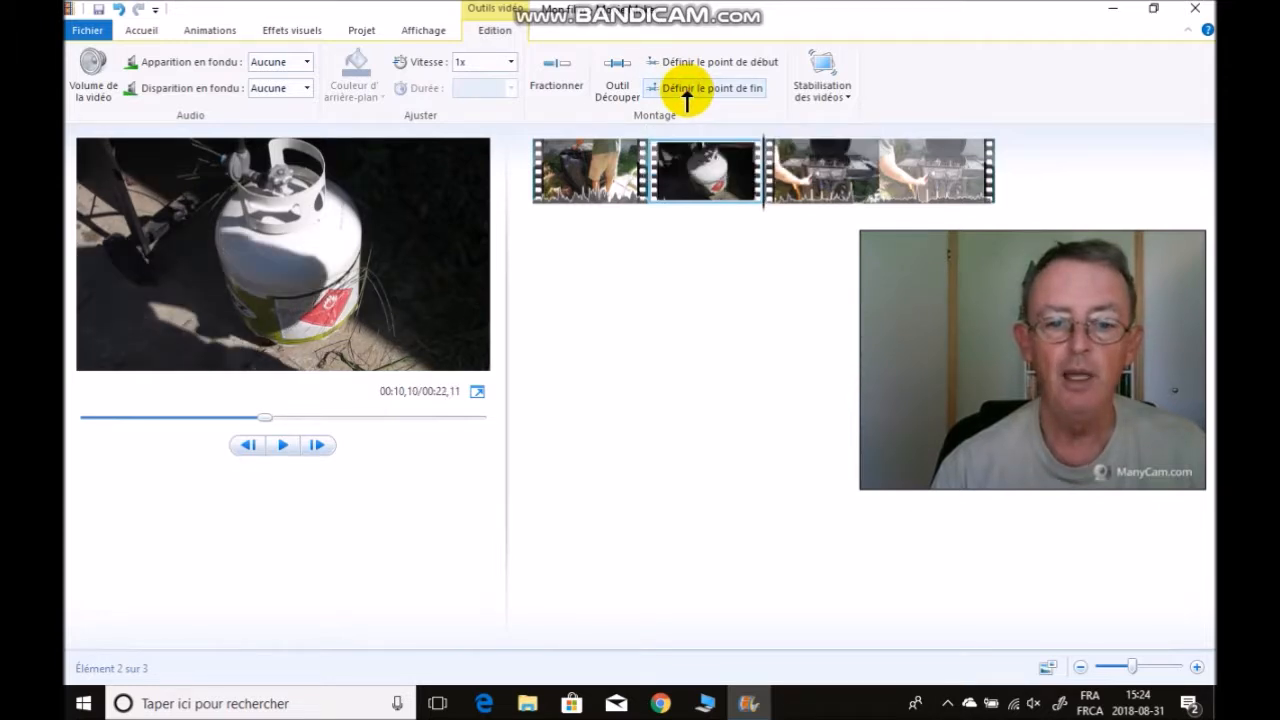
Trim the grill clip, setting its start point at about 11.6 s of playback and, after replaying it, its end point at about 18.2 s.
left_click(284, 447)
left_click(284, 447)
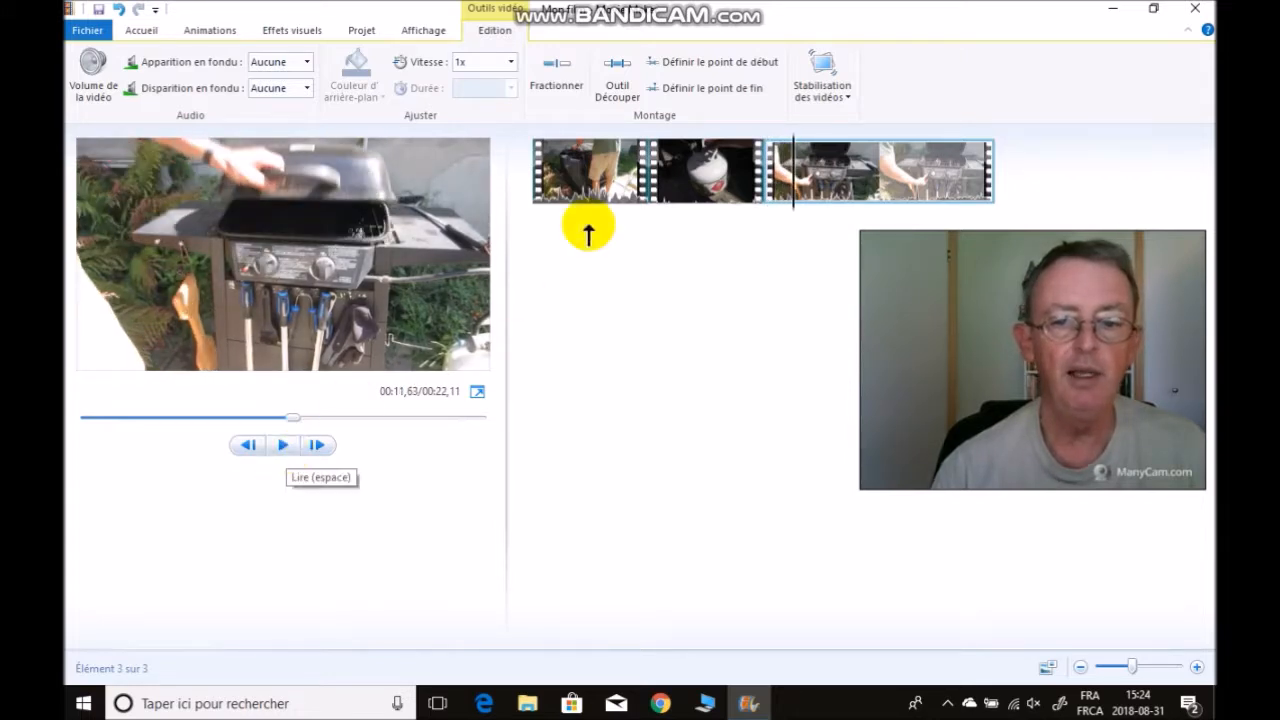
left_click(708, 65)
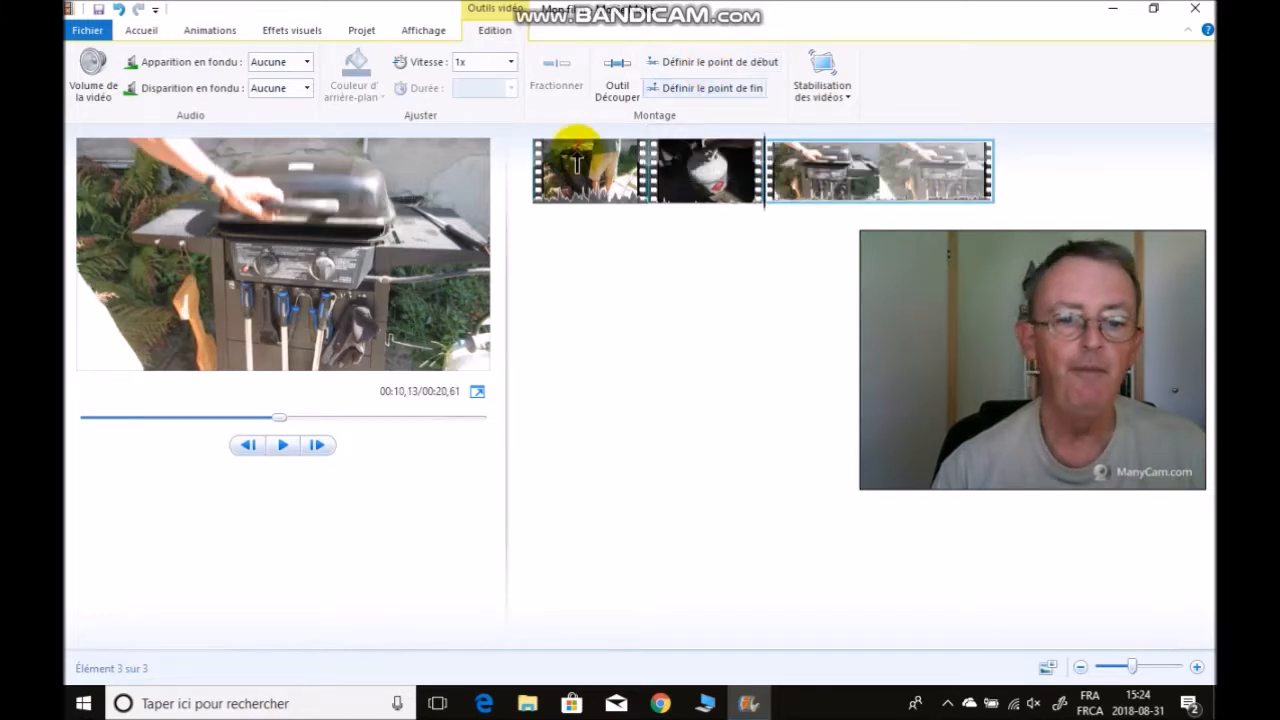
left_click(283, 447)
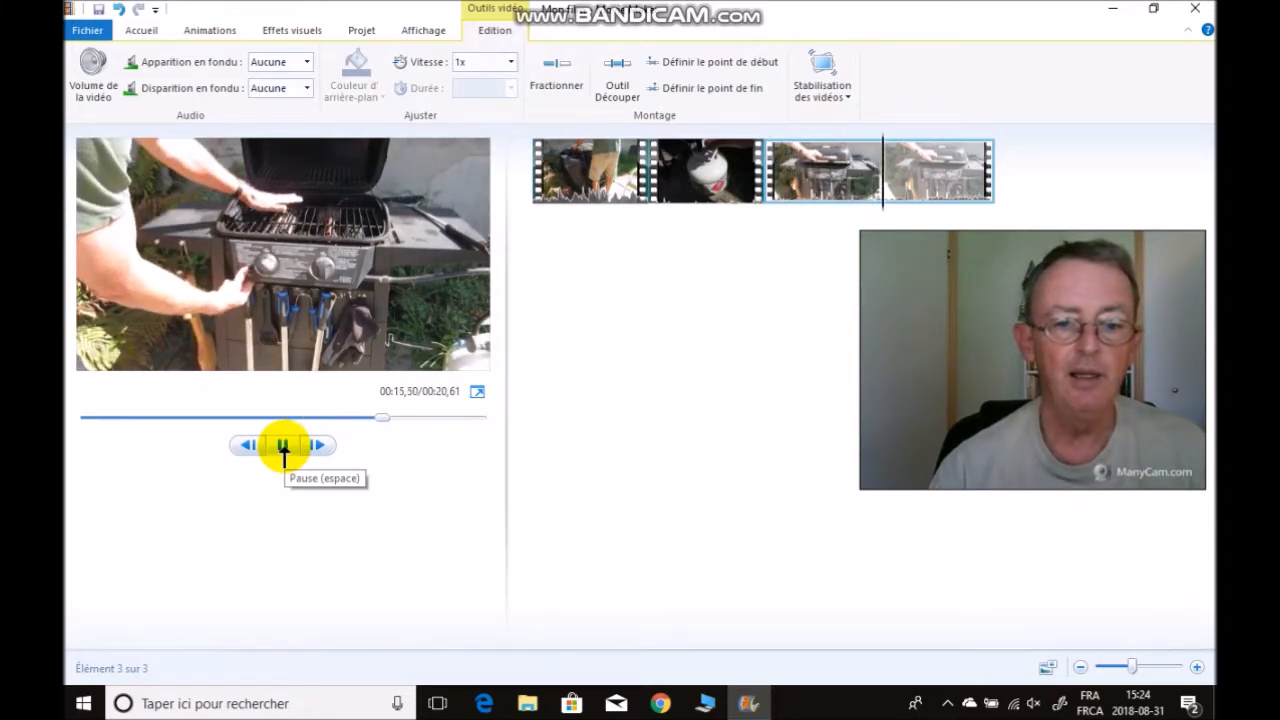
left_click(284, 447)
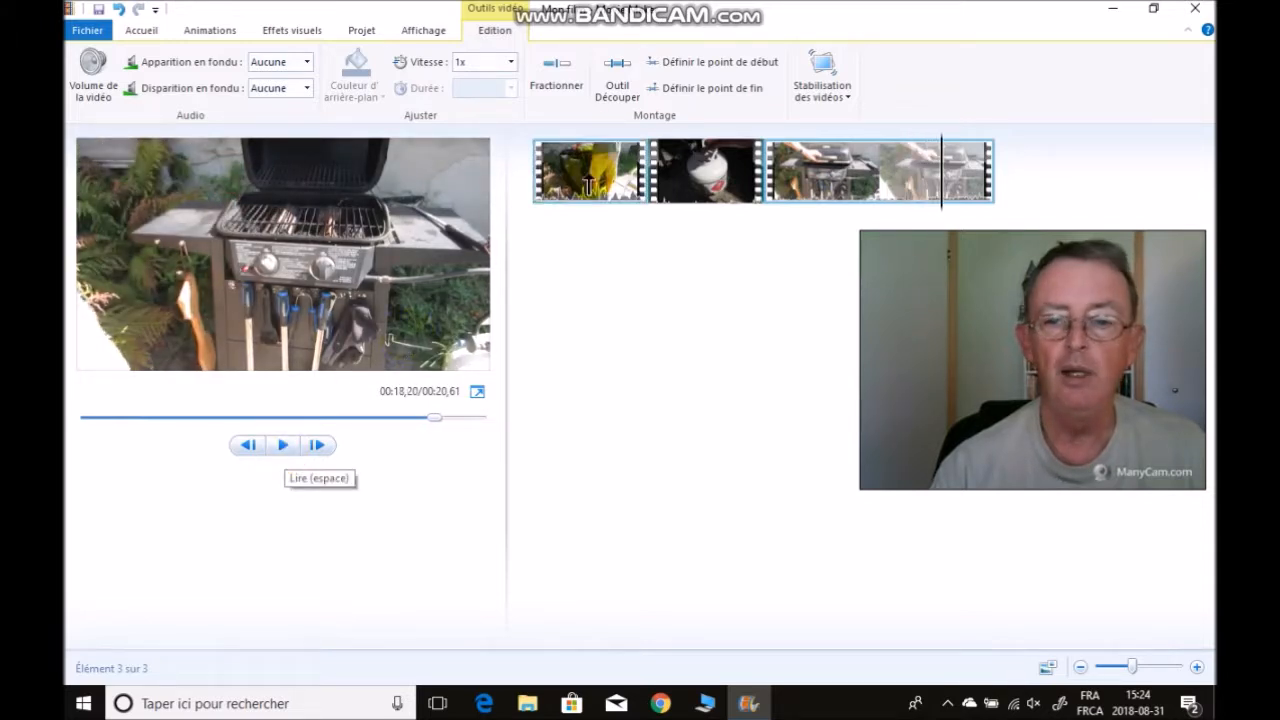
left_click(676, 92)
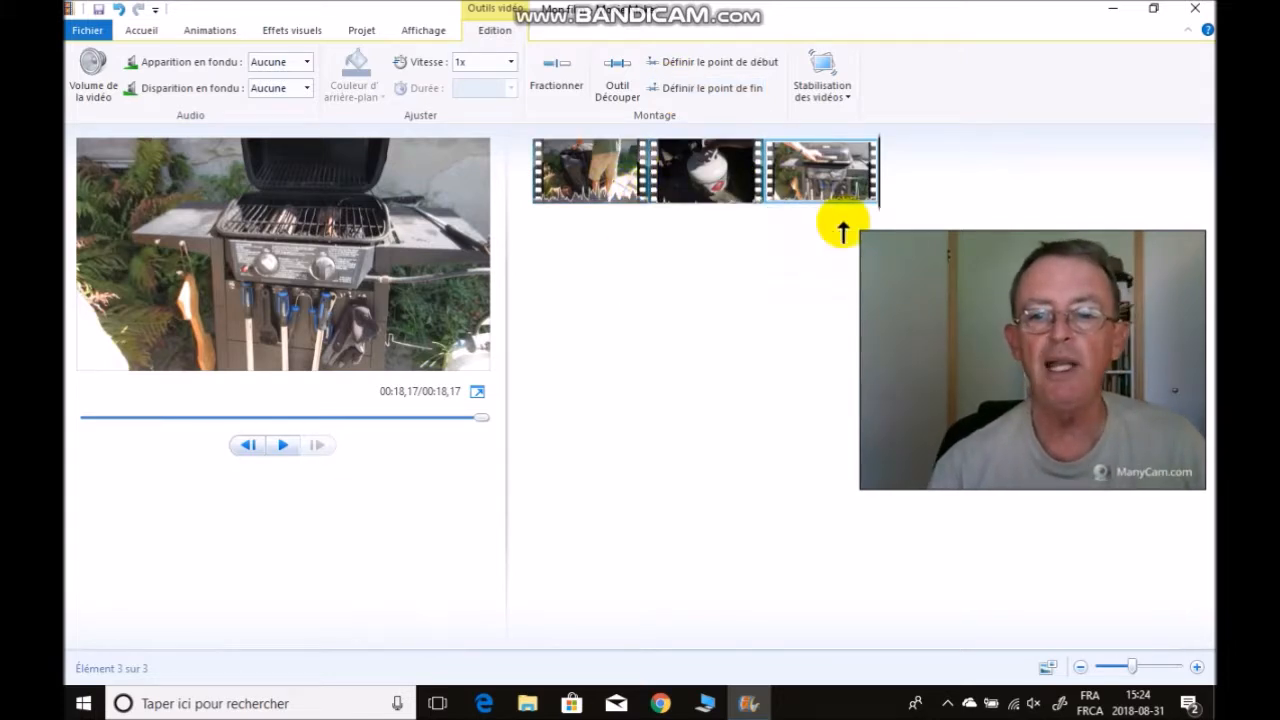
Add a title before the first clip reading "BBQ 101" and set its text duration to 3.00 seconds.
mouse_move(720, 196)
left_mouse_down()
mouse_move(957, 177)
mouse_move(951, 194)
mouse_move(734, 218)
mouse_move(914, 206)
mouse_move(703, 222)
mouse_move(706, 207)
left_mouse_up()
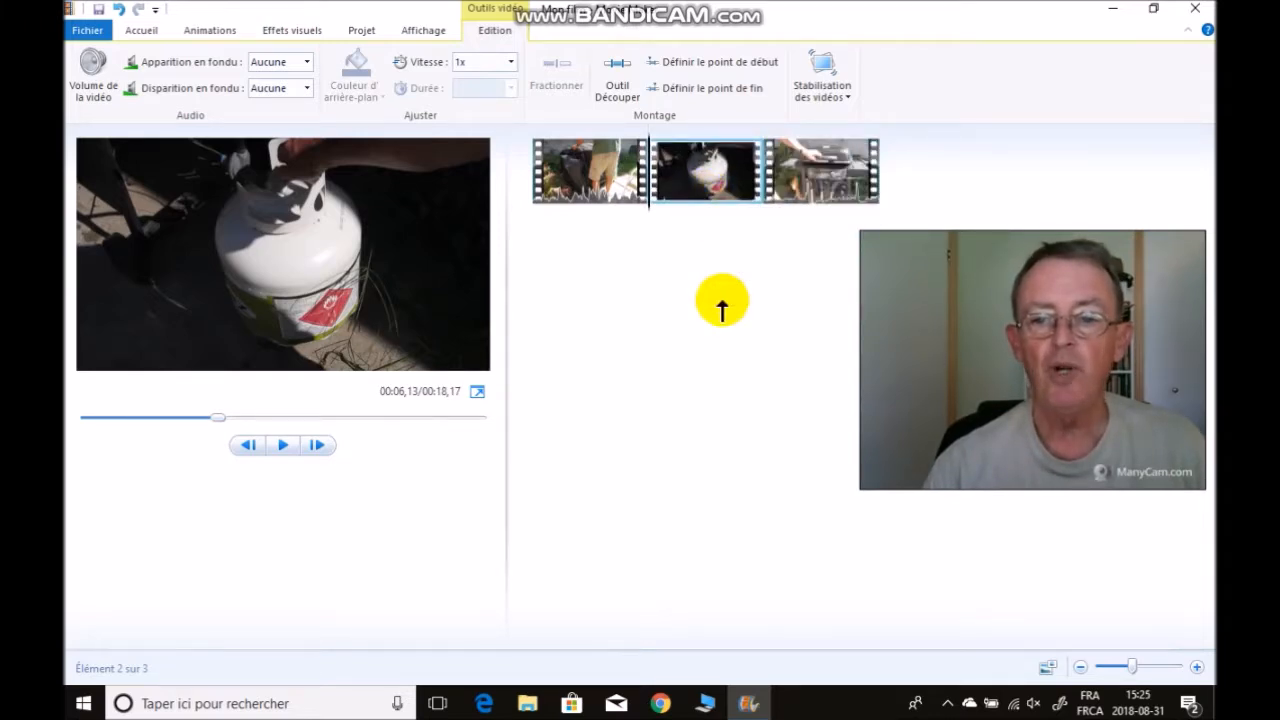
left_click(565, 195)
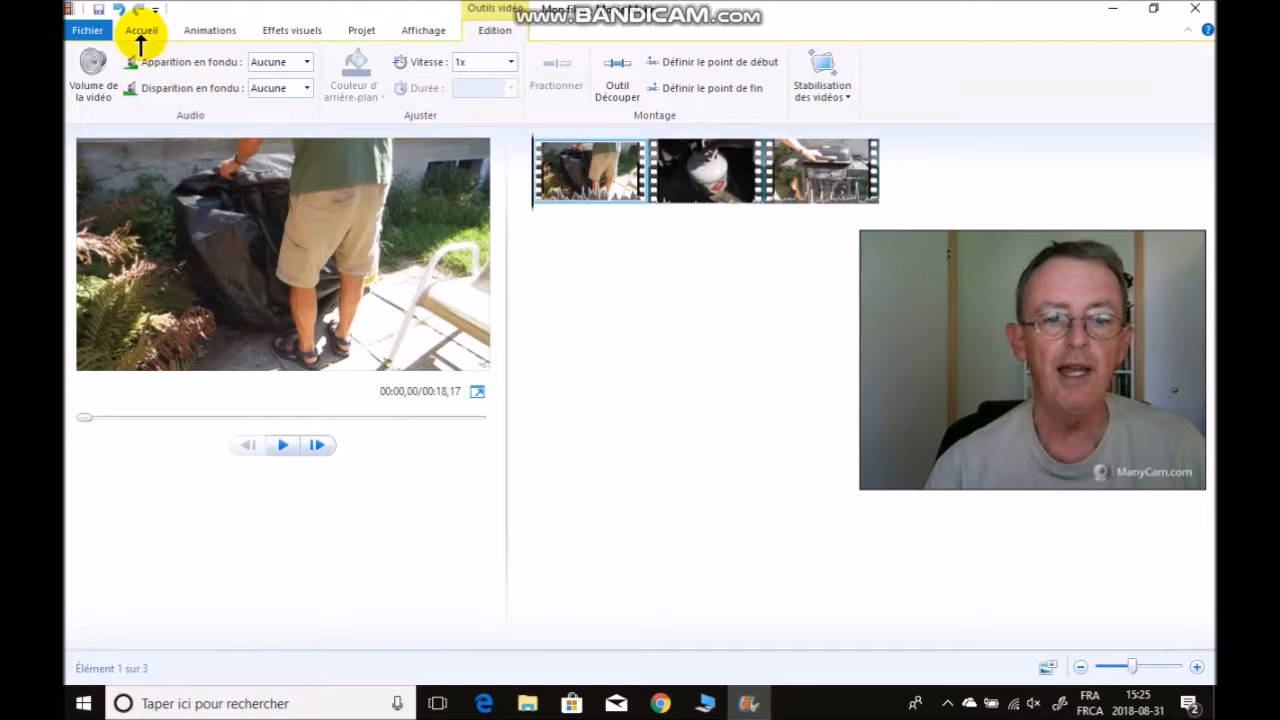
left_click(141, 30)
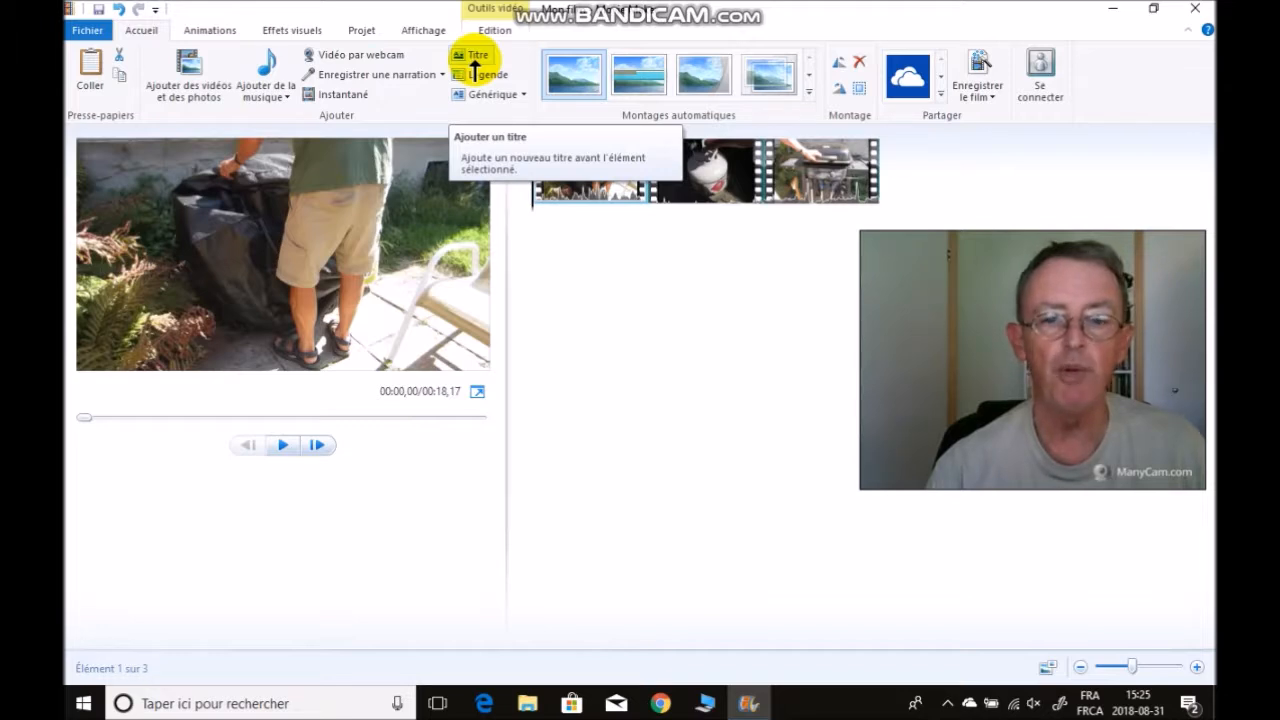
left_click(475, 57)
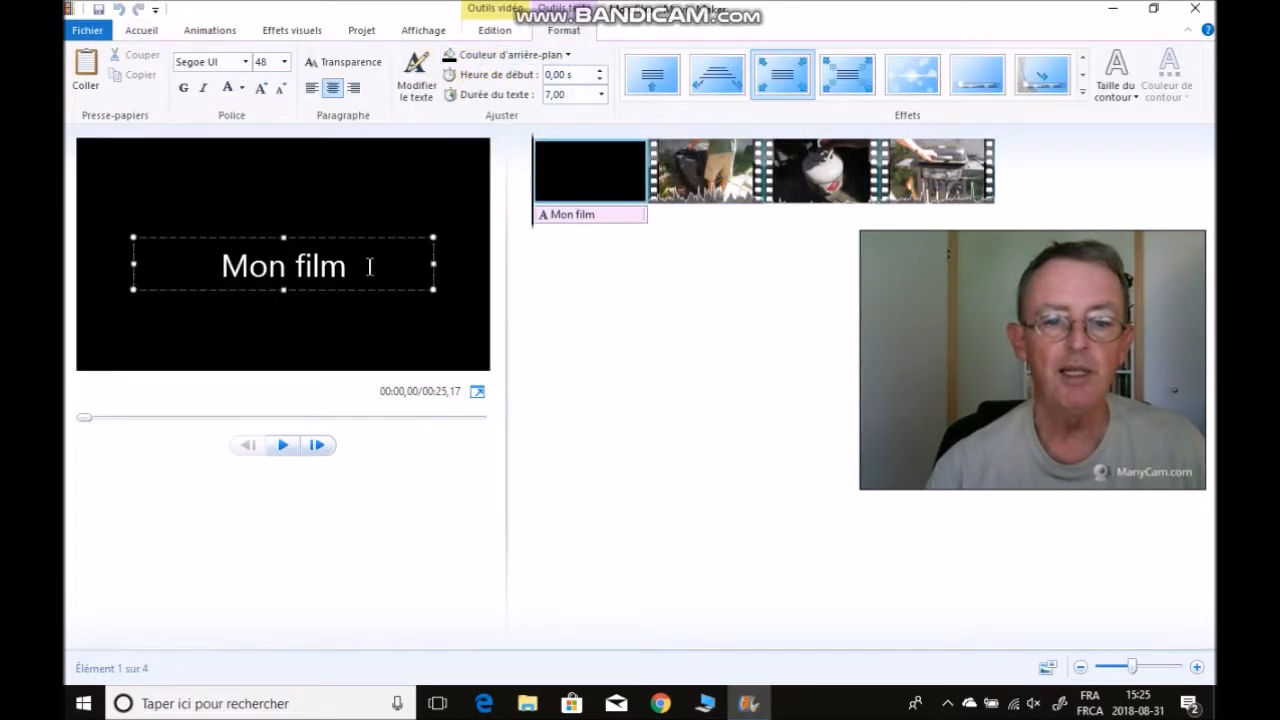
left_click_drag(371, 275, 179, 257)
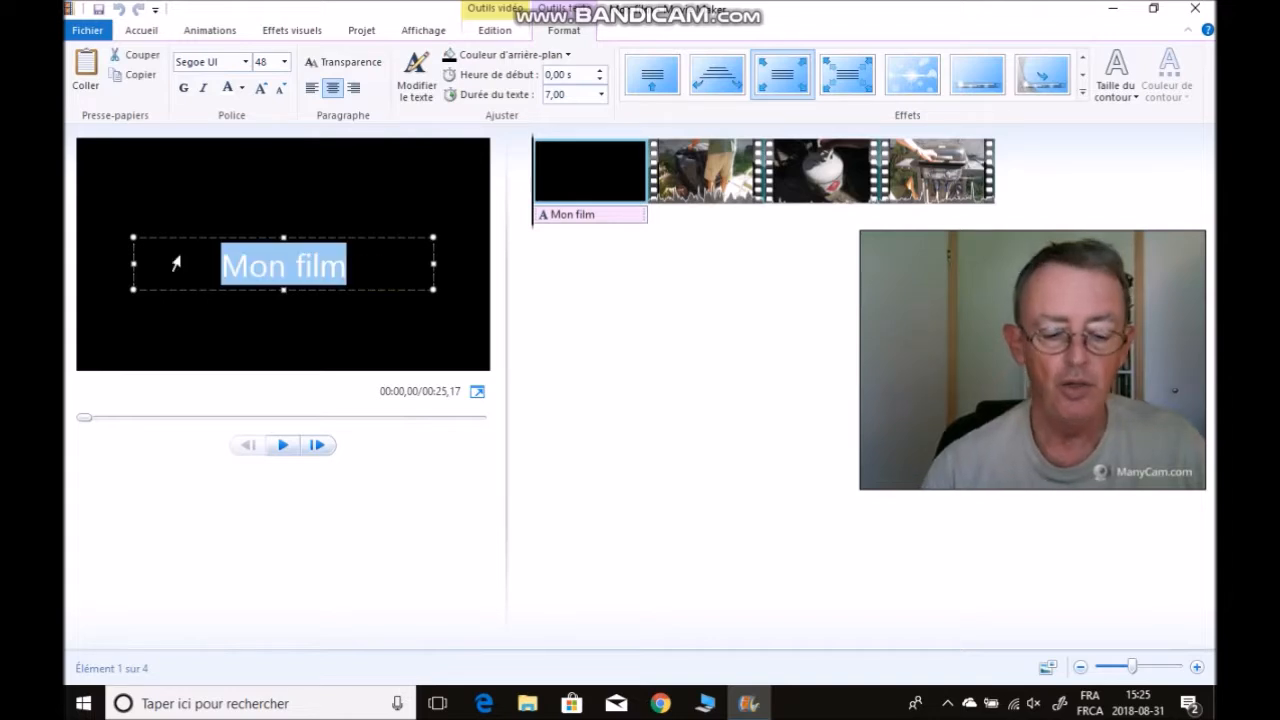
type("BB")
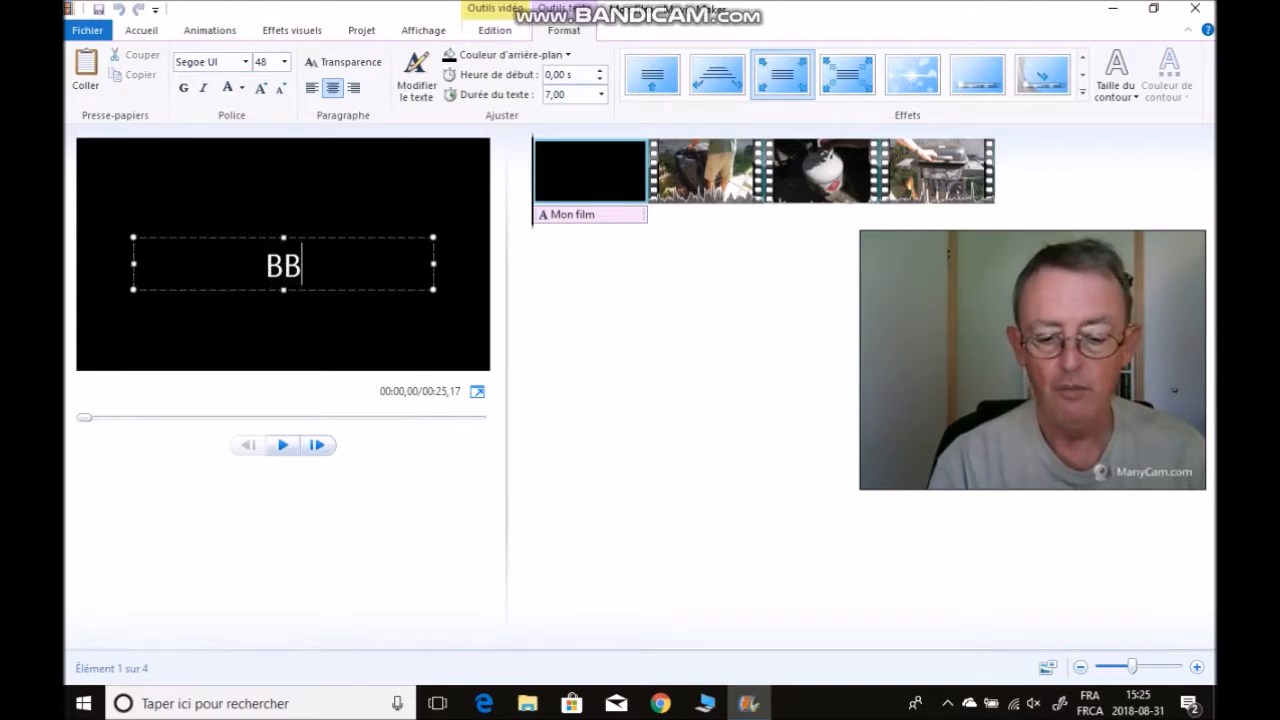
type("Q 101")
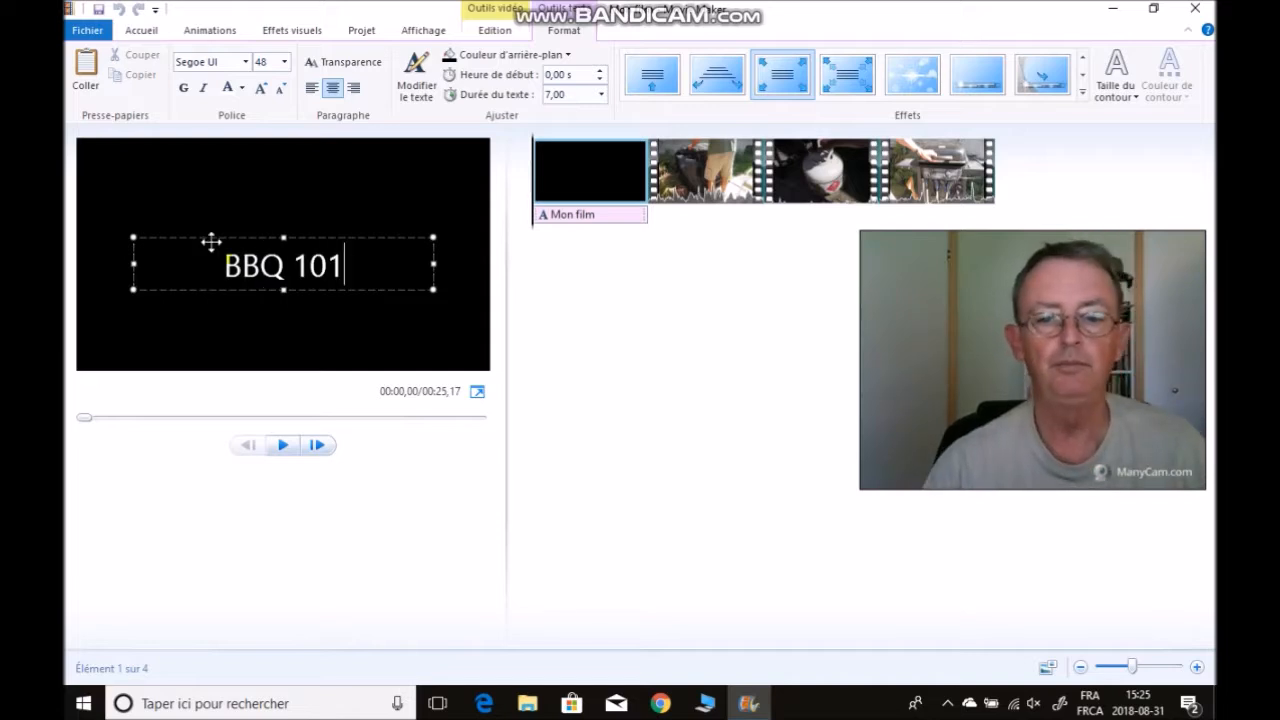
left_click(600, 360)
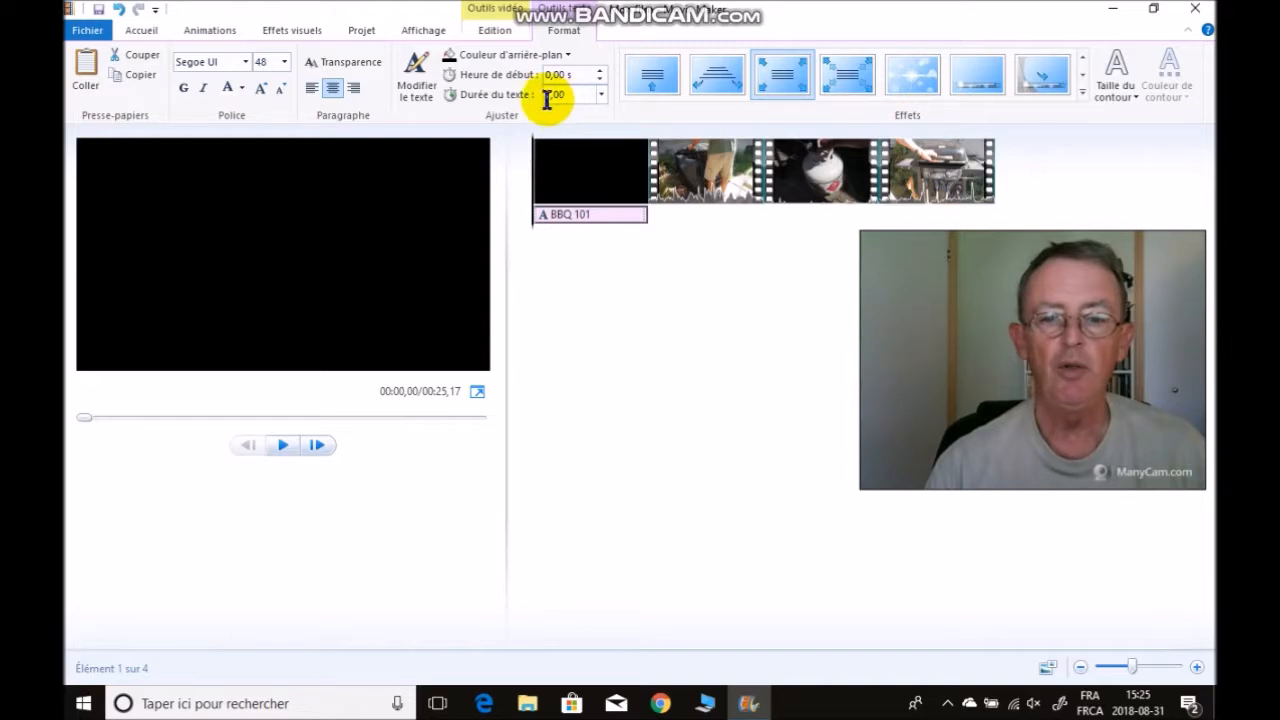
left_click(601, 94)
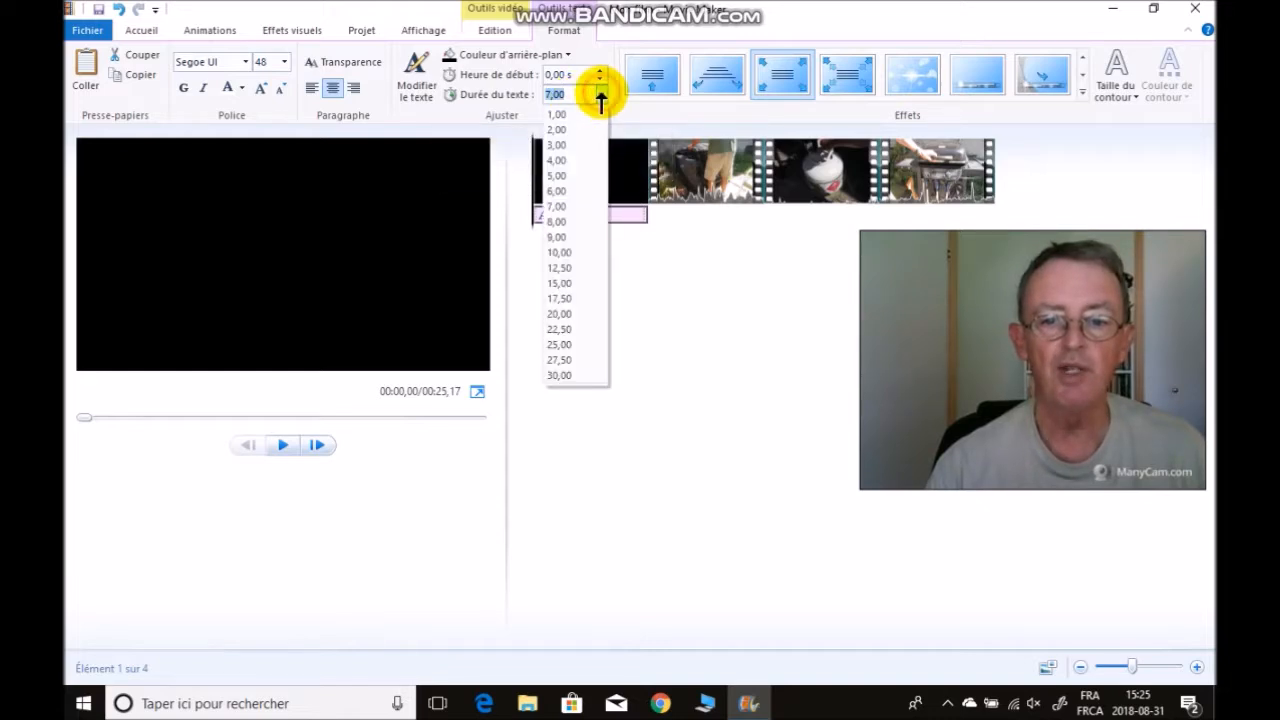
left_click(584, 146)
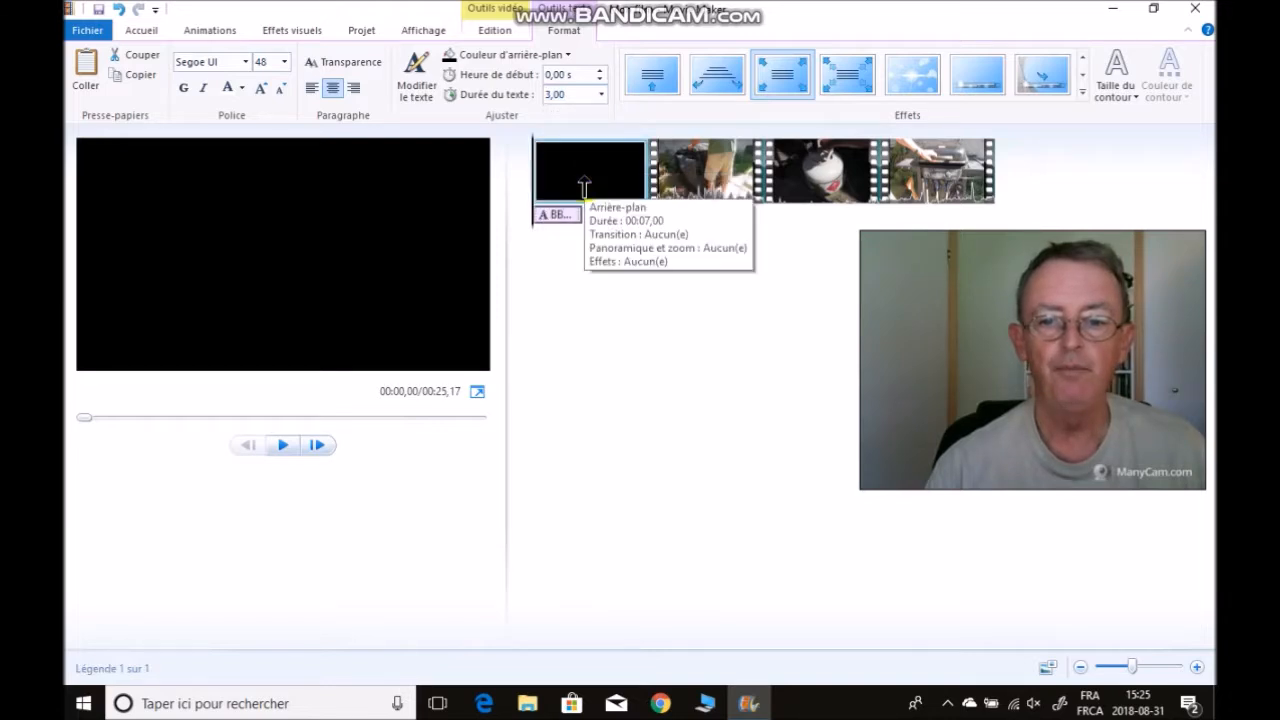
Add a director credit (Réalisateur) after the last clip and enter the director's first name.
left_click(958, 190)
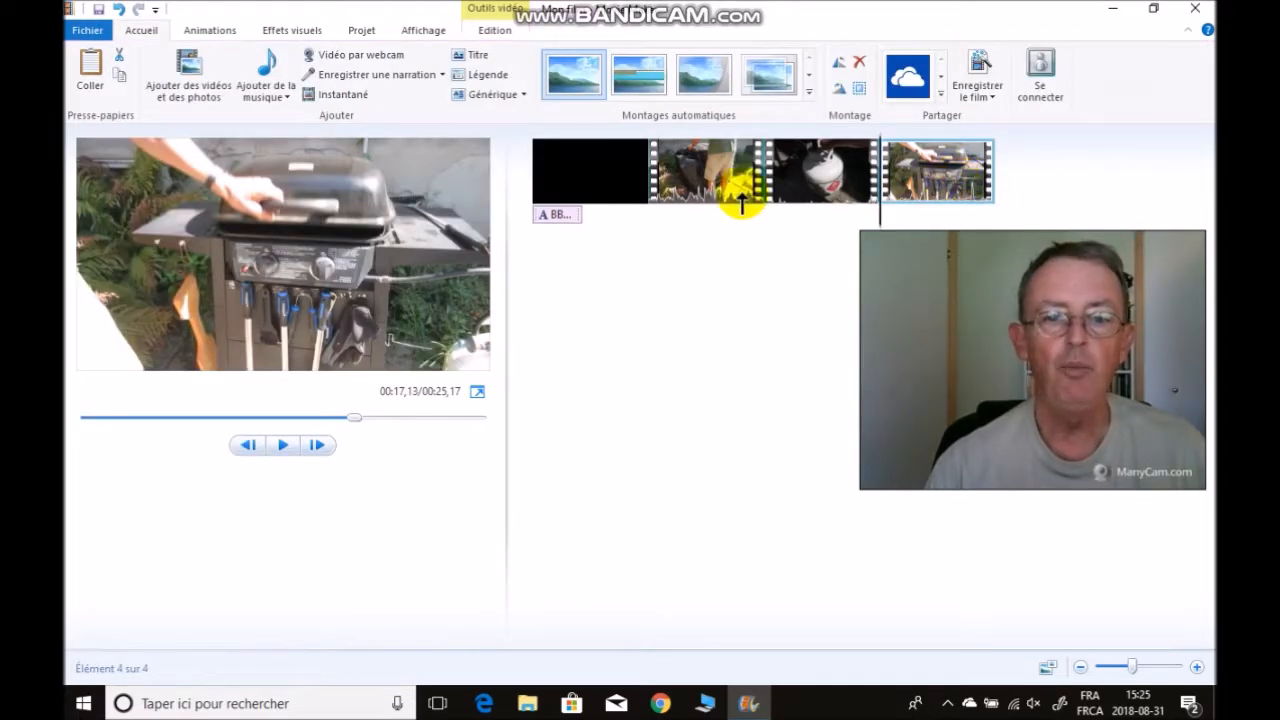
left_click(524, 95)
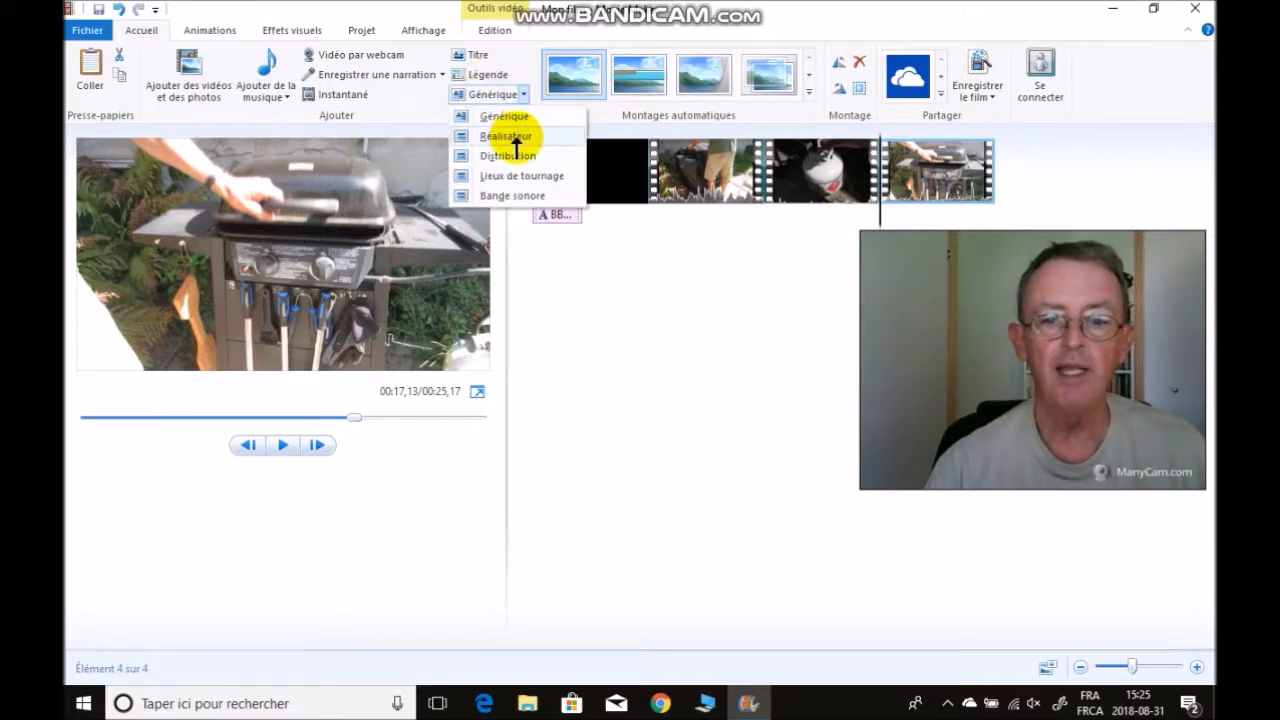
left_click(515, 138)
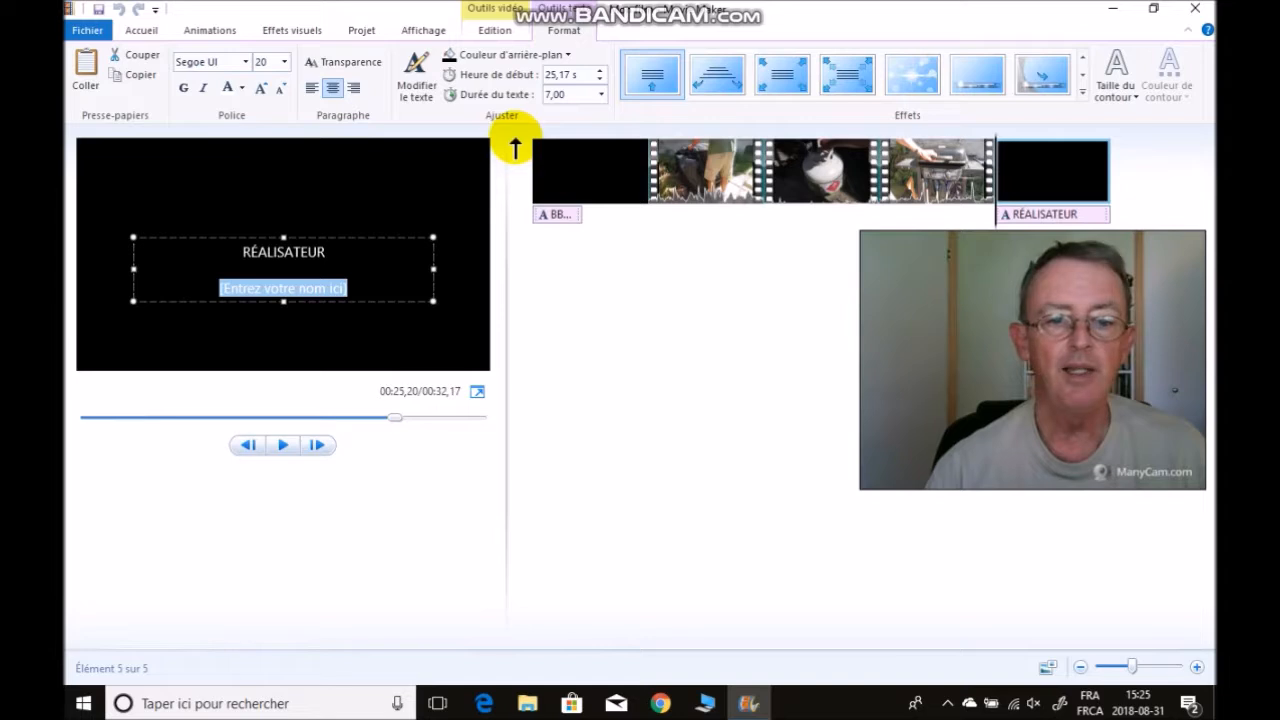
type("Denis")
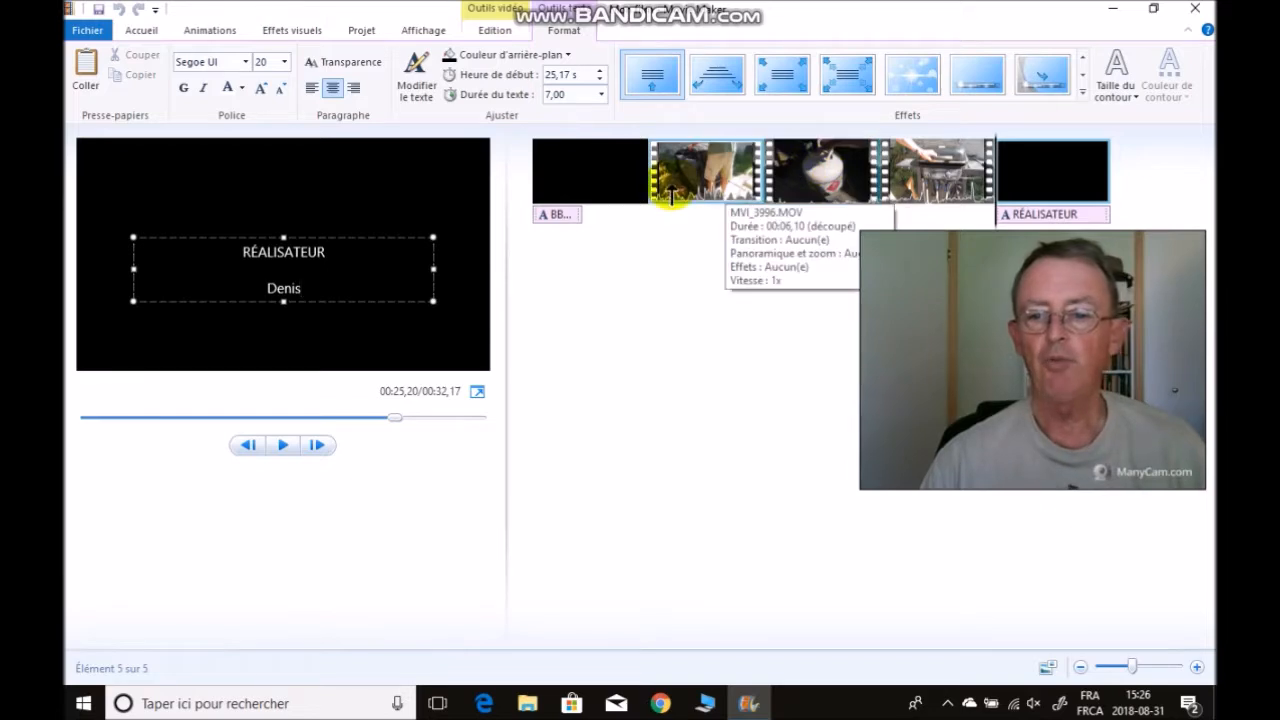
Add the caption "Tournez vers la gauche" to the gas-tank clip MVI_3997.
left_click(828, 200)
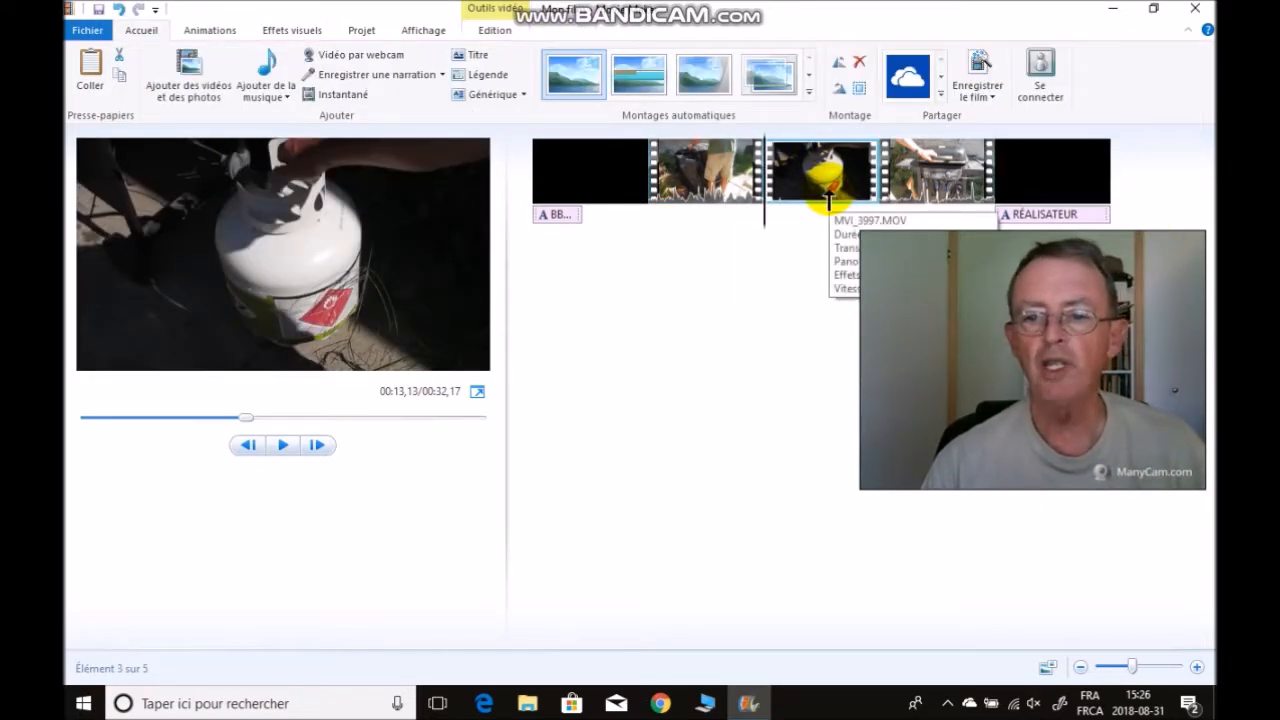
left_click(497, 76)
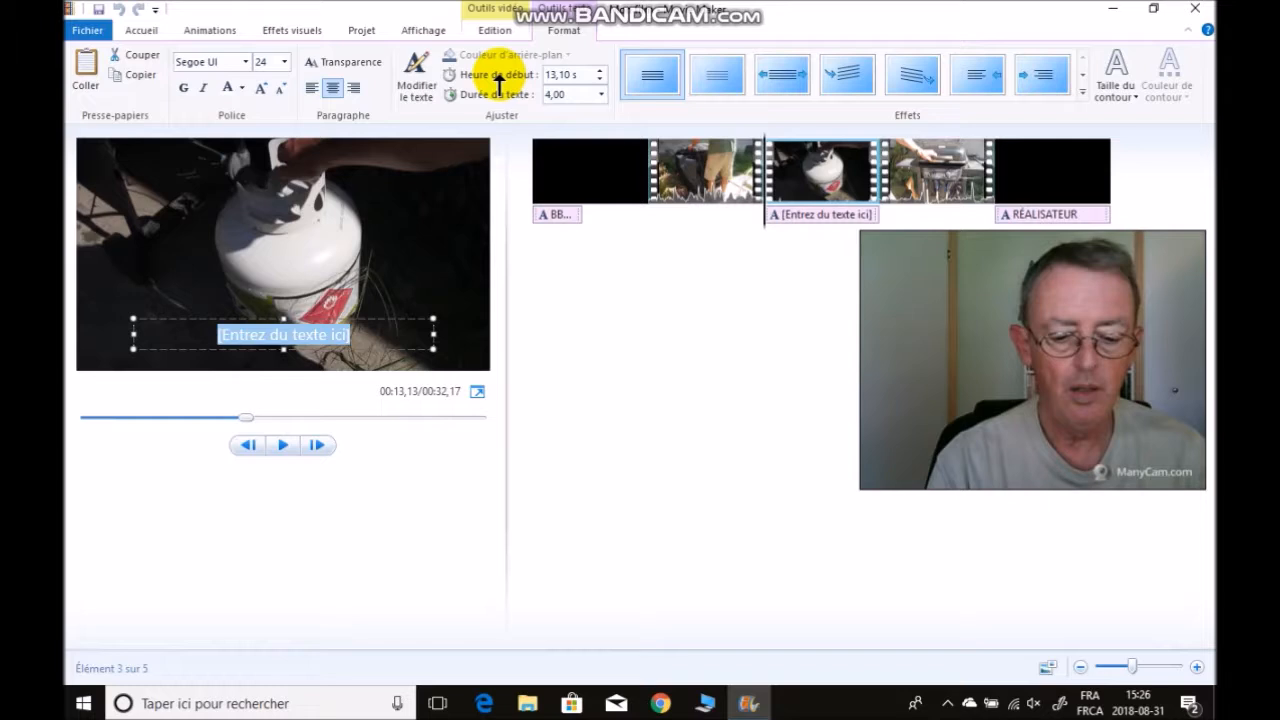
type("Tourn")
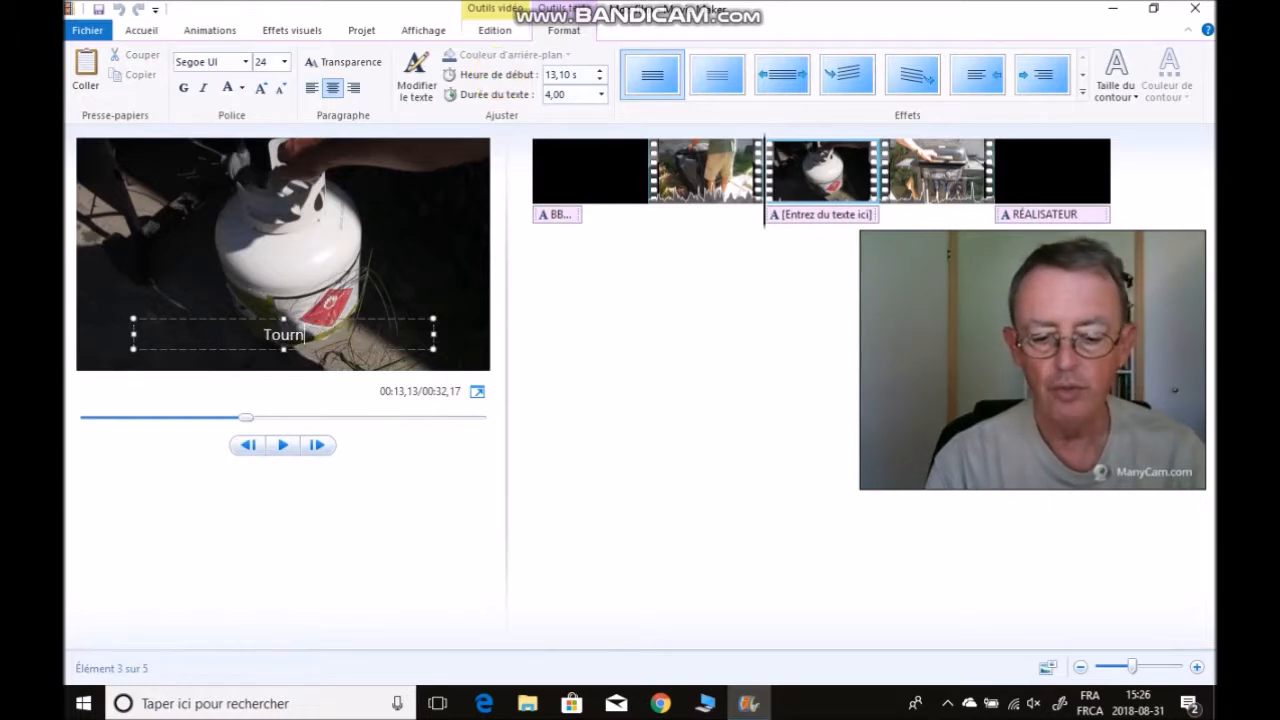
type("ez vers la")
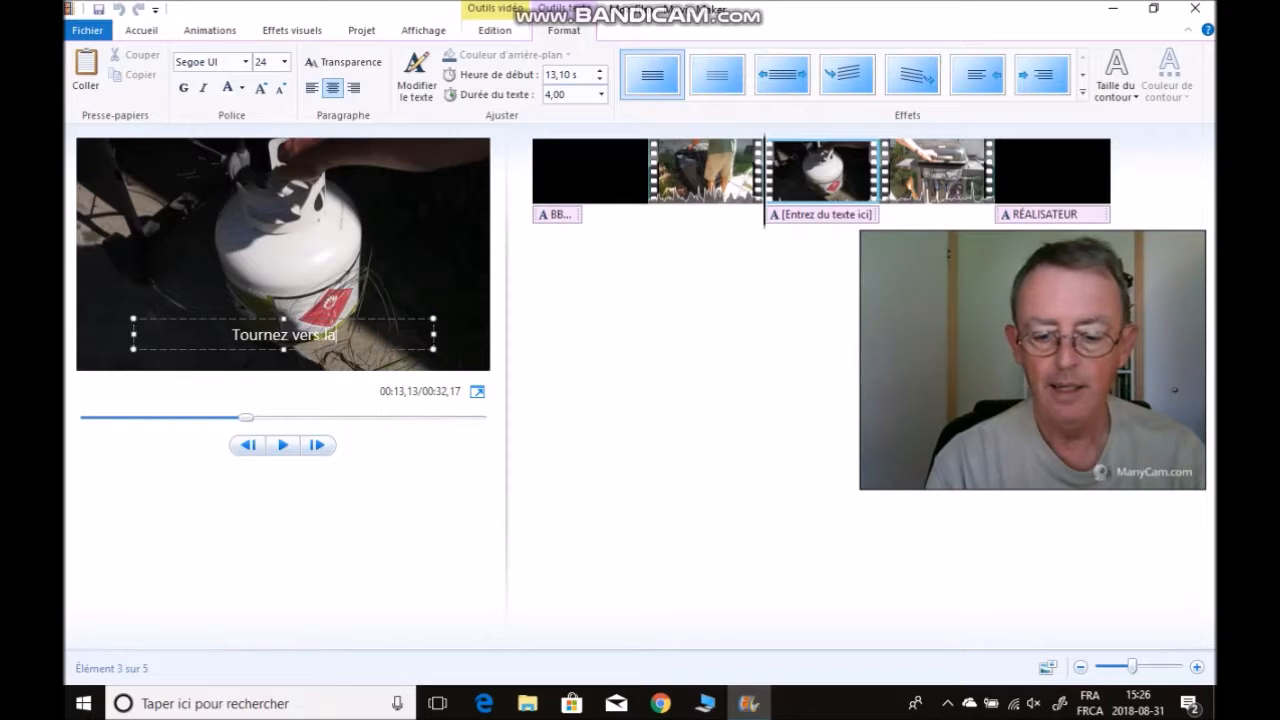
type(" gauche")
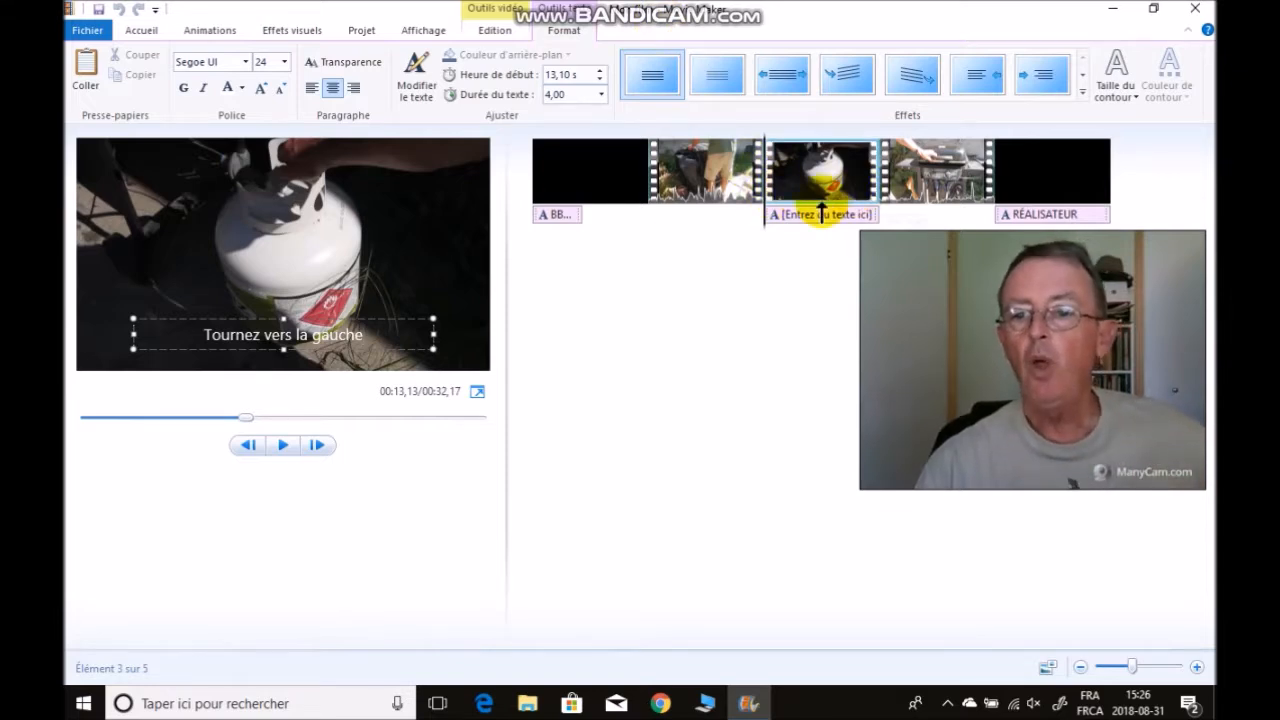
left_click(828, 270)
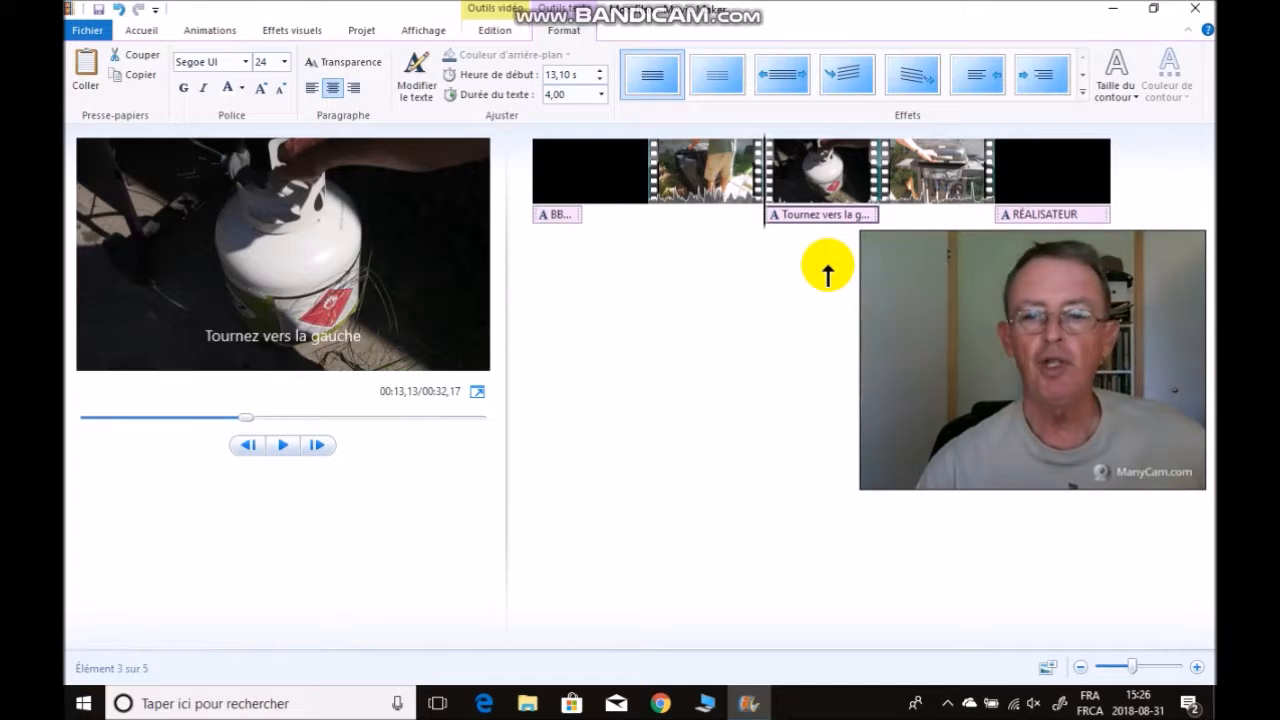
Add the track city_shopping from the PC's Musique folder as the film's background music.
left_click(130, 30)
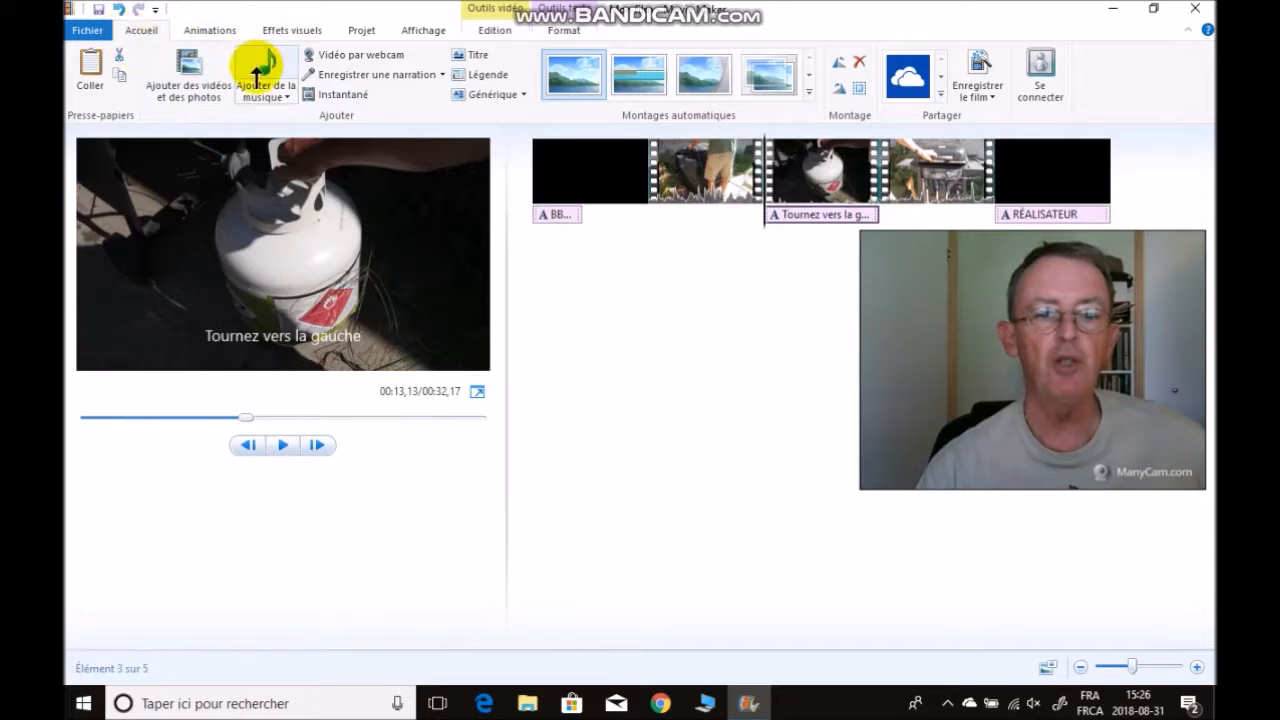
left_click(286, 100)
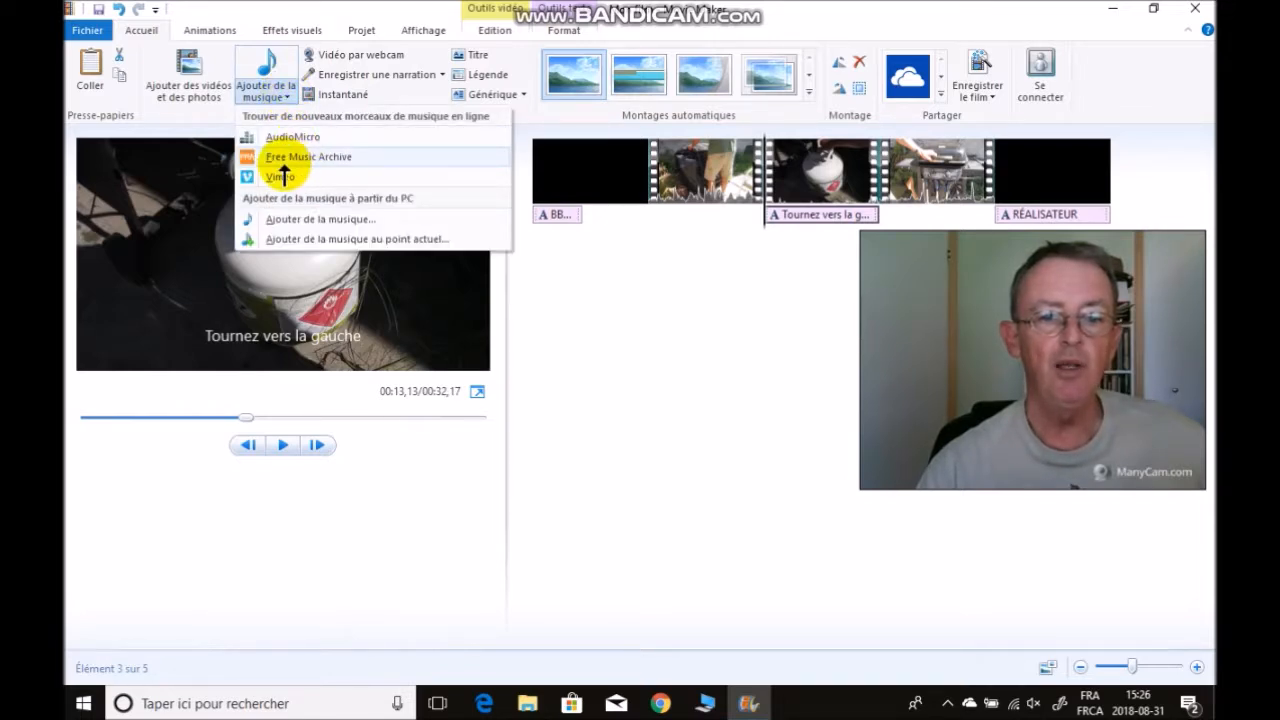
left_click(329, 222)
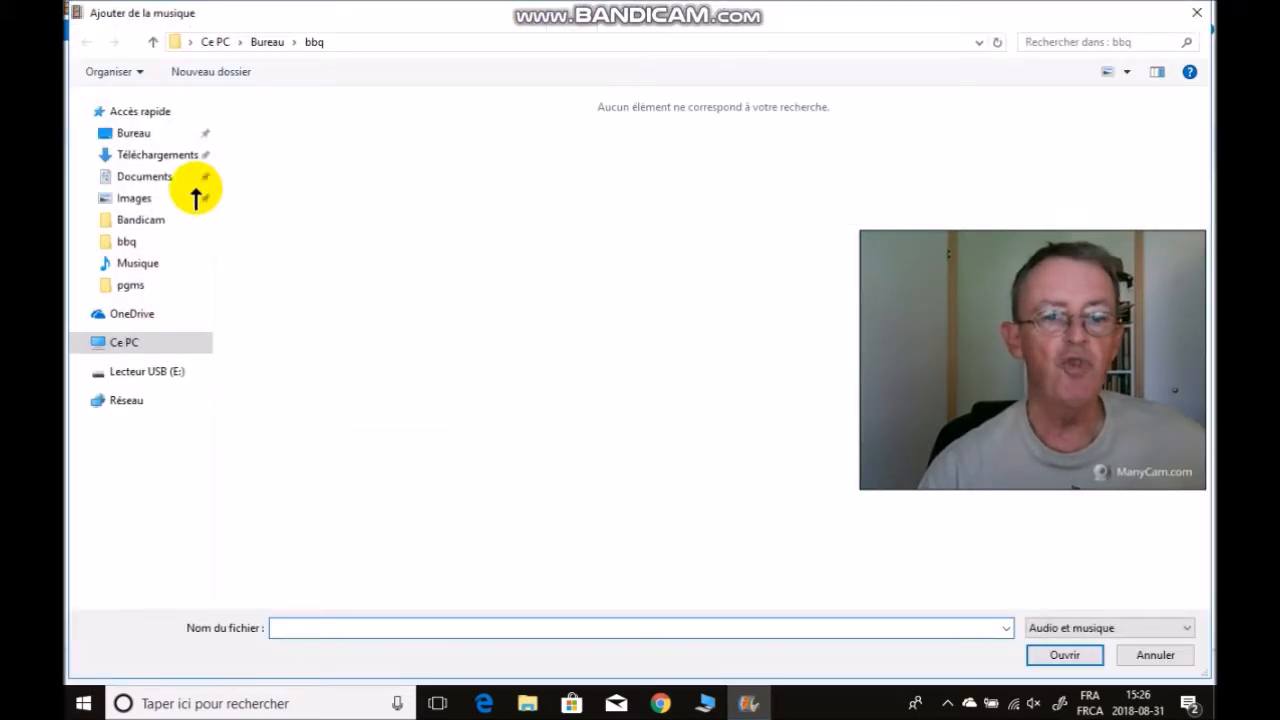
left_click(150, 140)
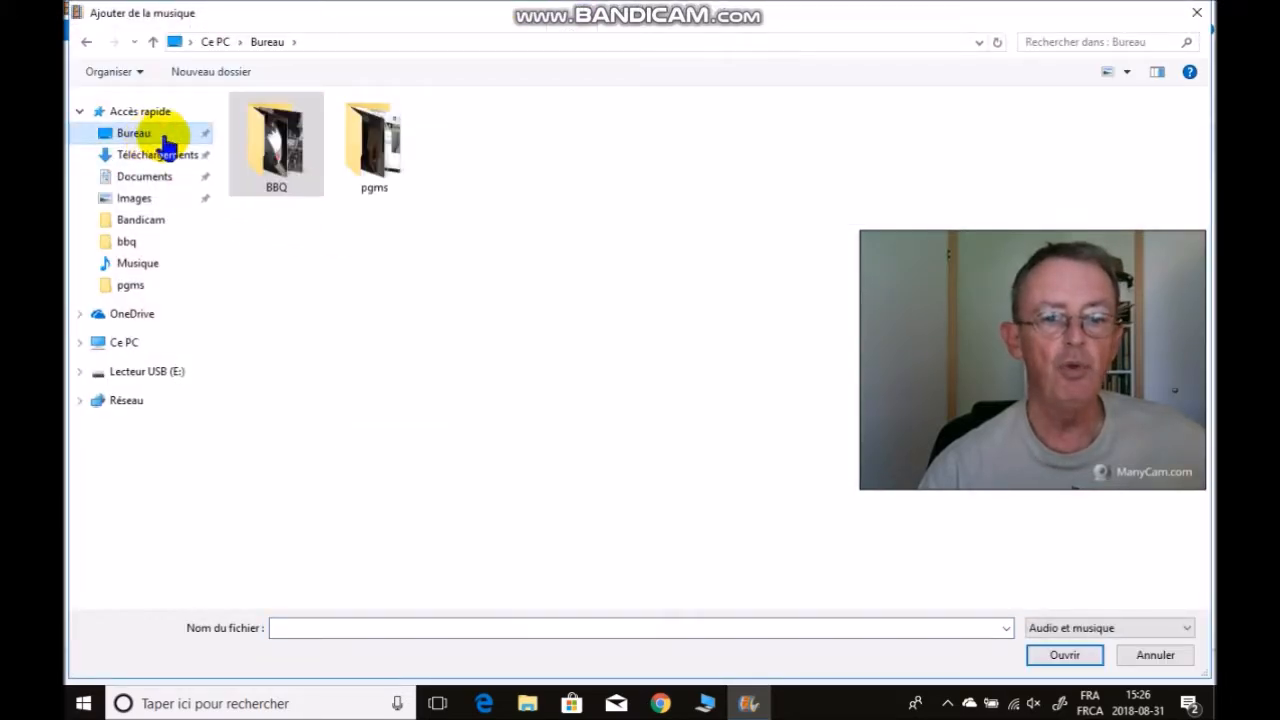
left_click(263, 161)
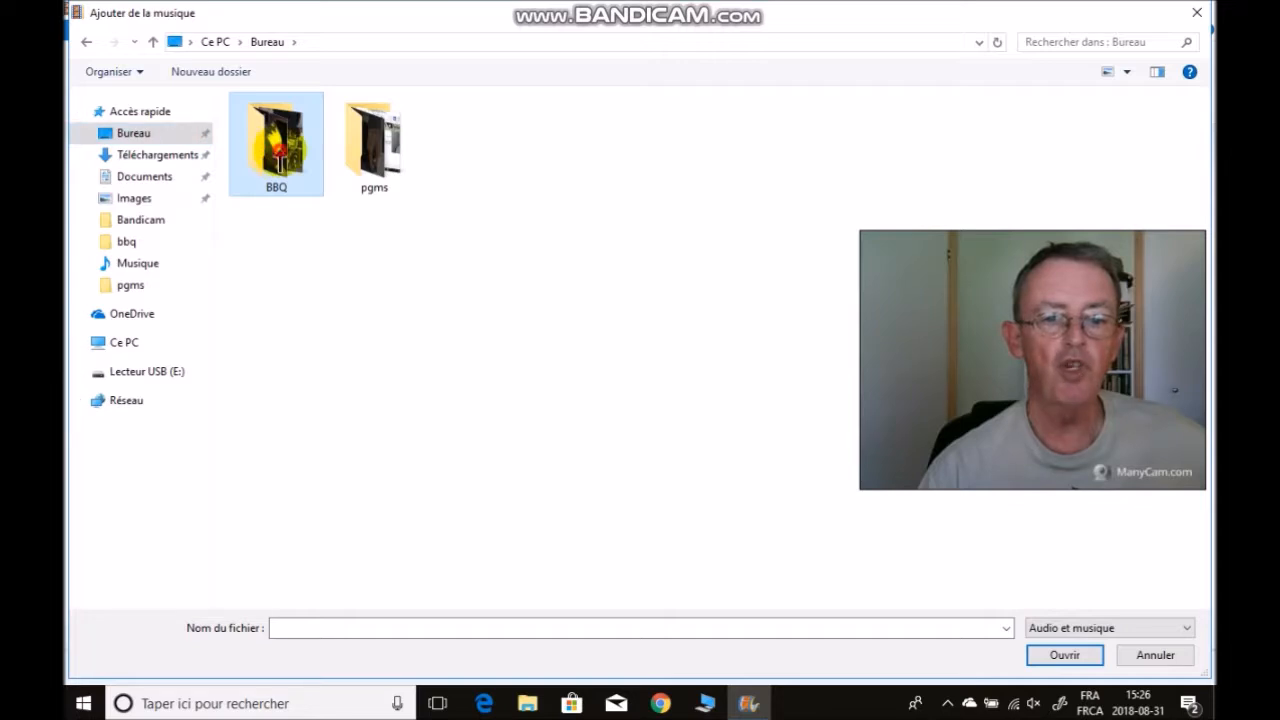
double_click(278, 154)
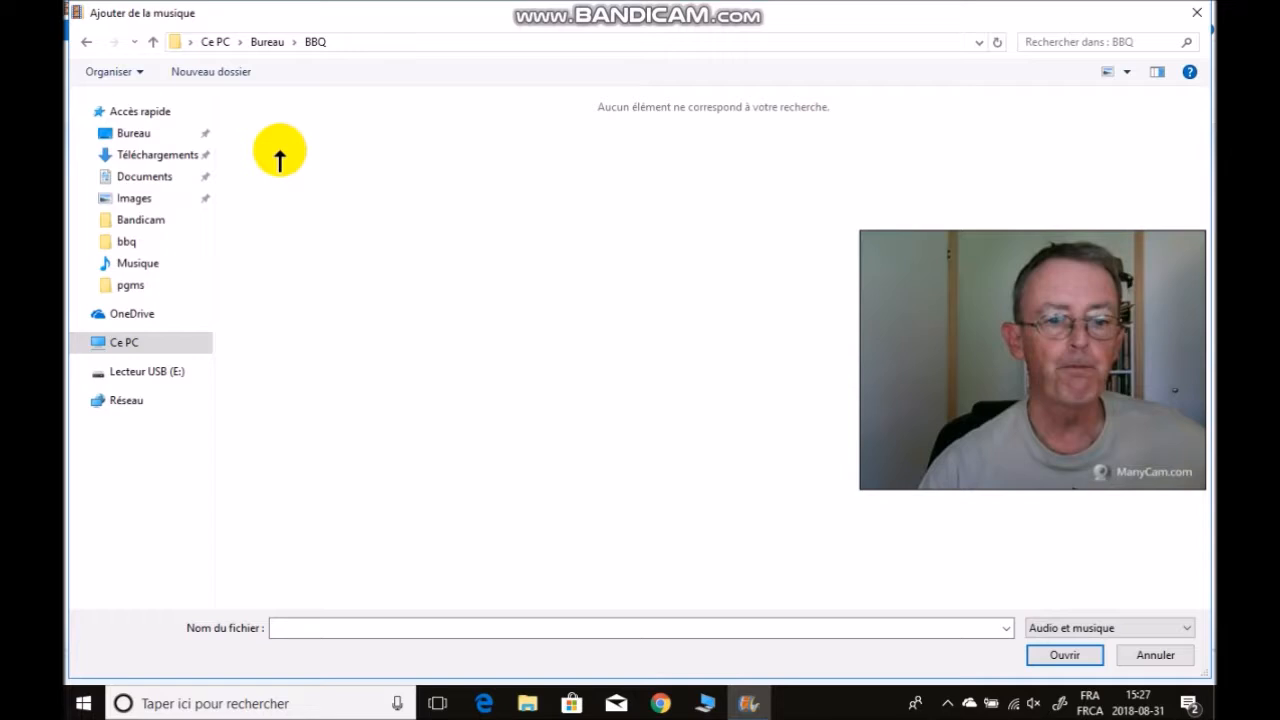
left_click(130, 242)
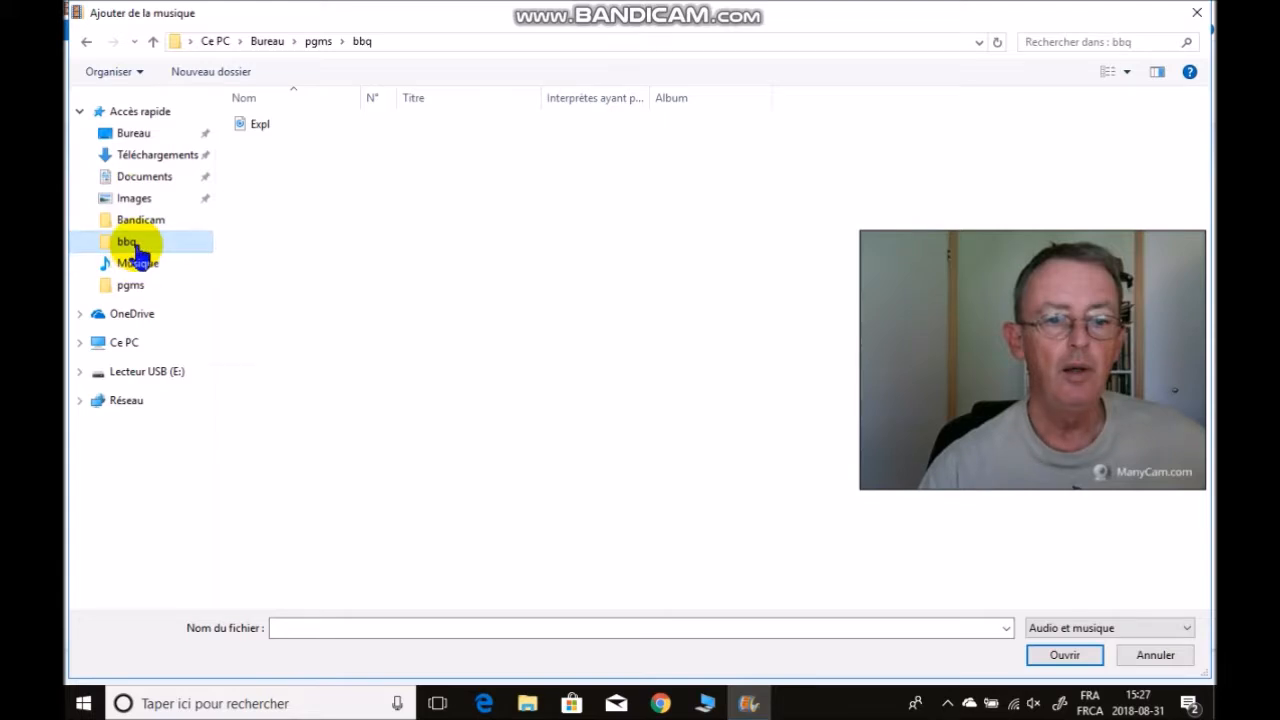
left_click(137, 268)
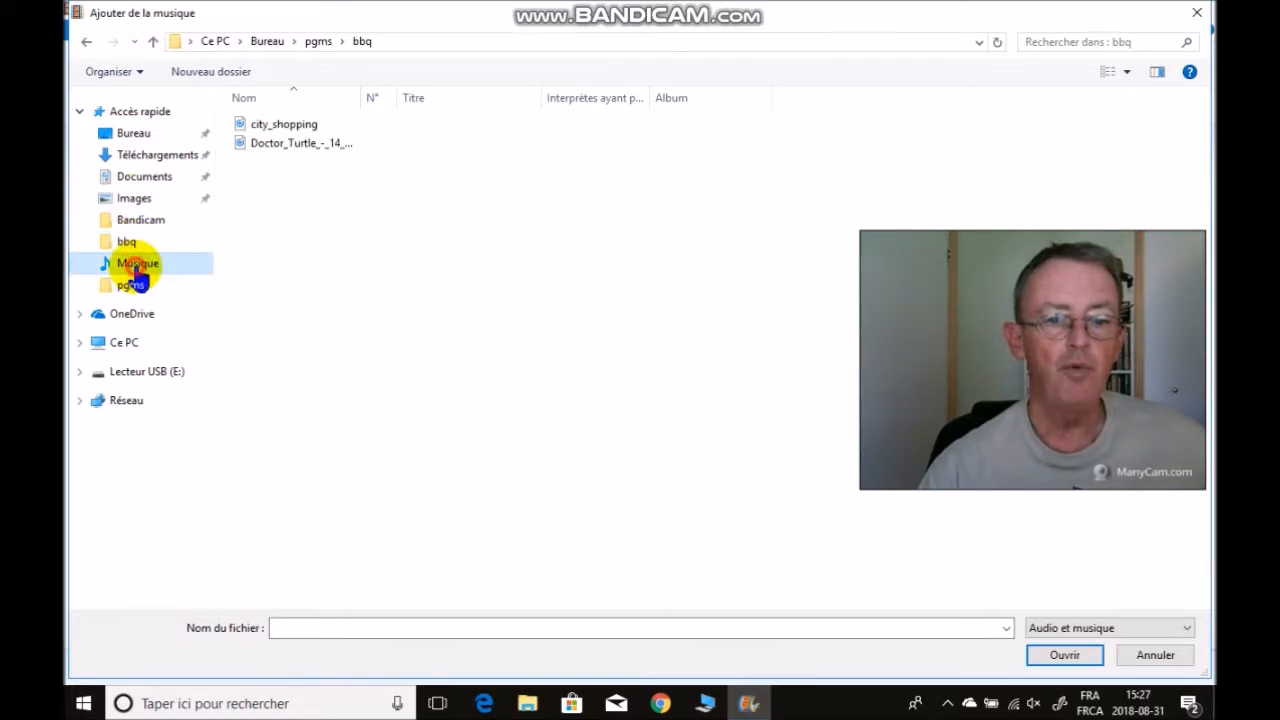
double_click(282, 126)
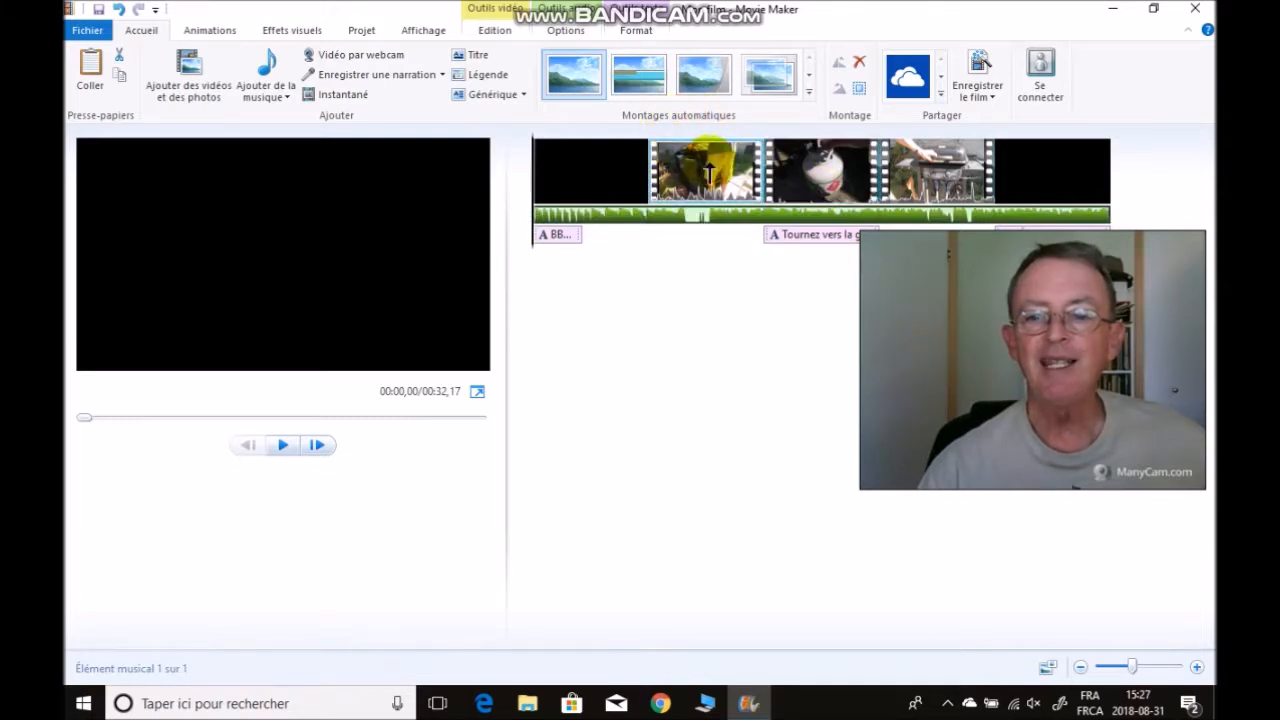
Apply the automatic montage theme "Panoramique et zoom" to the whole film.
left_click(808, 76)
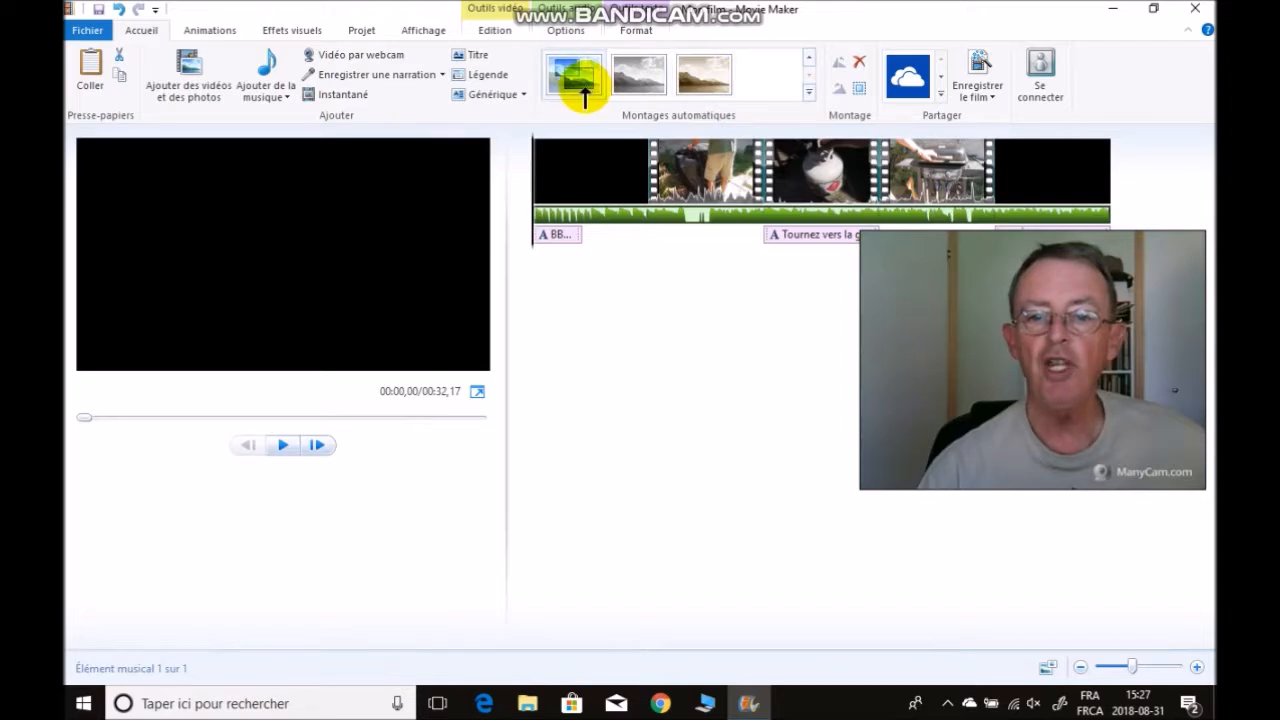
left_click(584, 88)
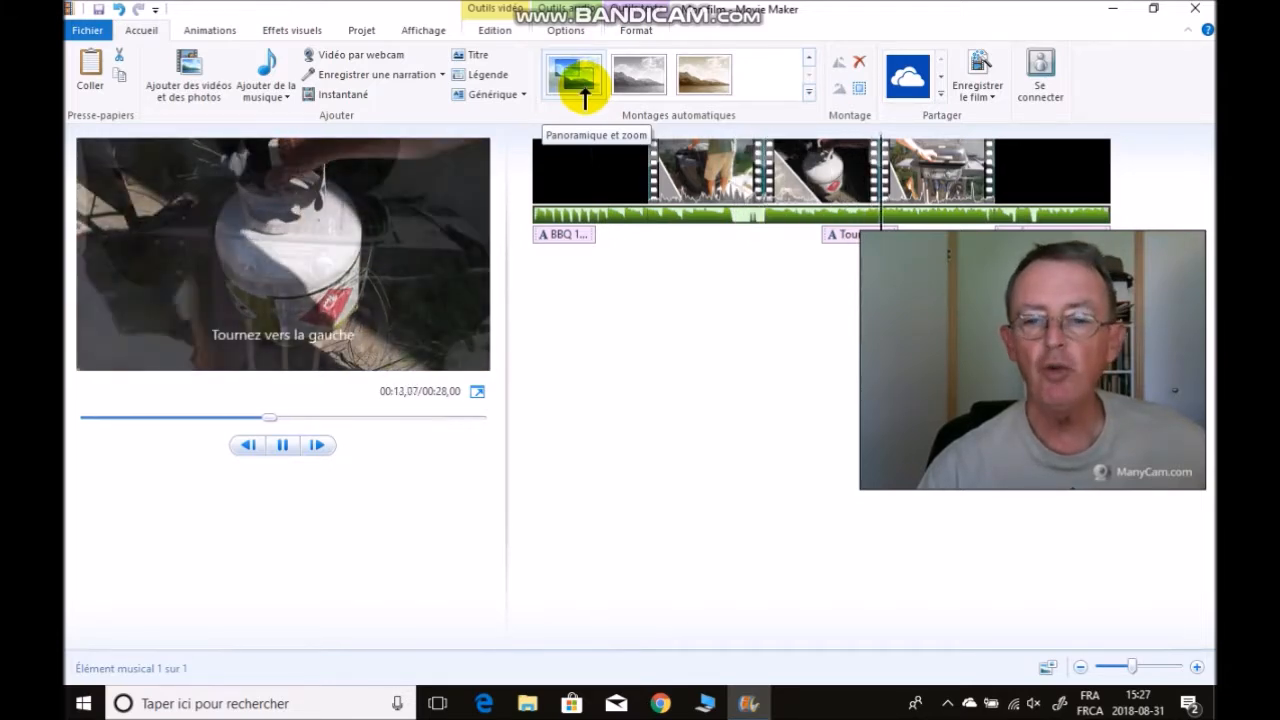
left_click(585, 97)
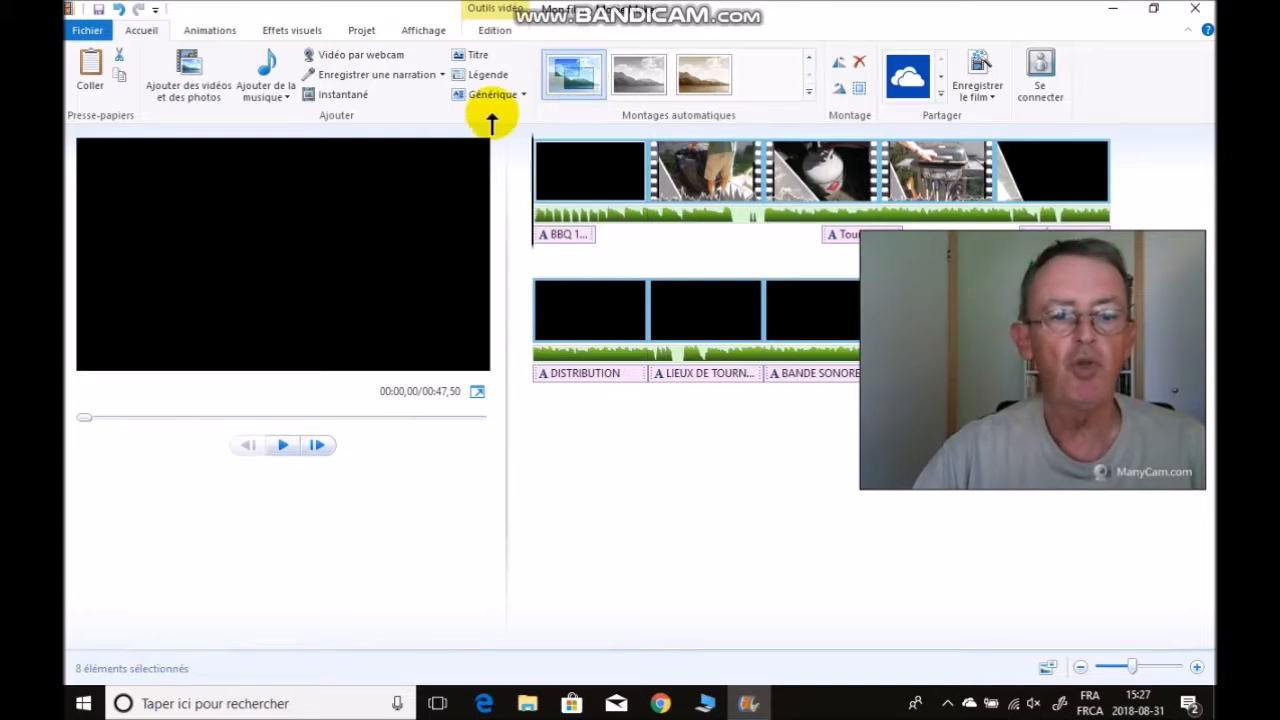
Export the film with the YouTube preset as an MPEG-4/H.264 video named "bbq" on the Bureau.
left_click(86, 30)
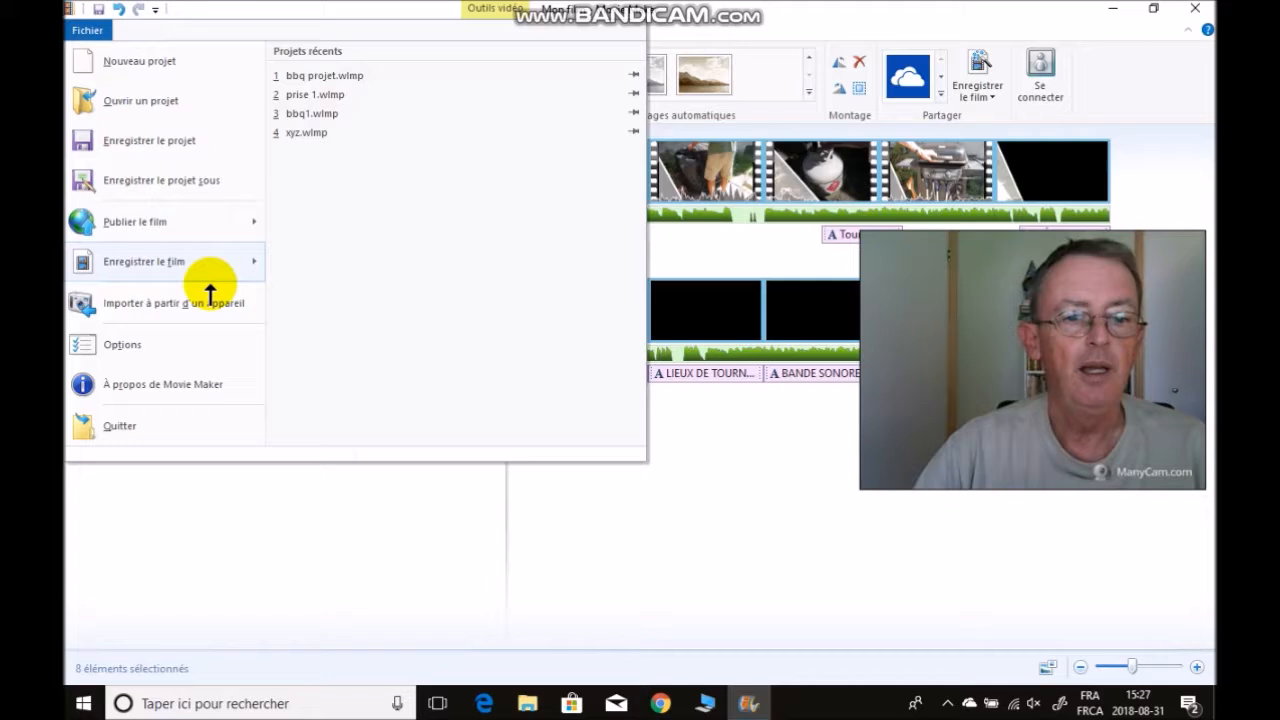
mouse_move(213, 278)
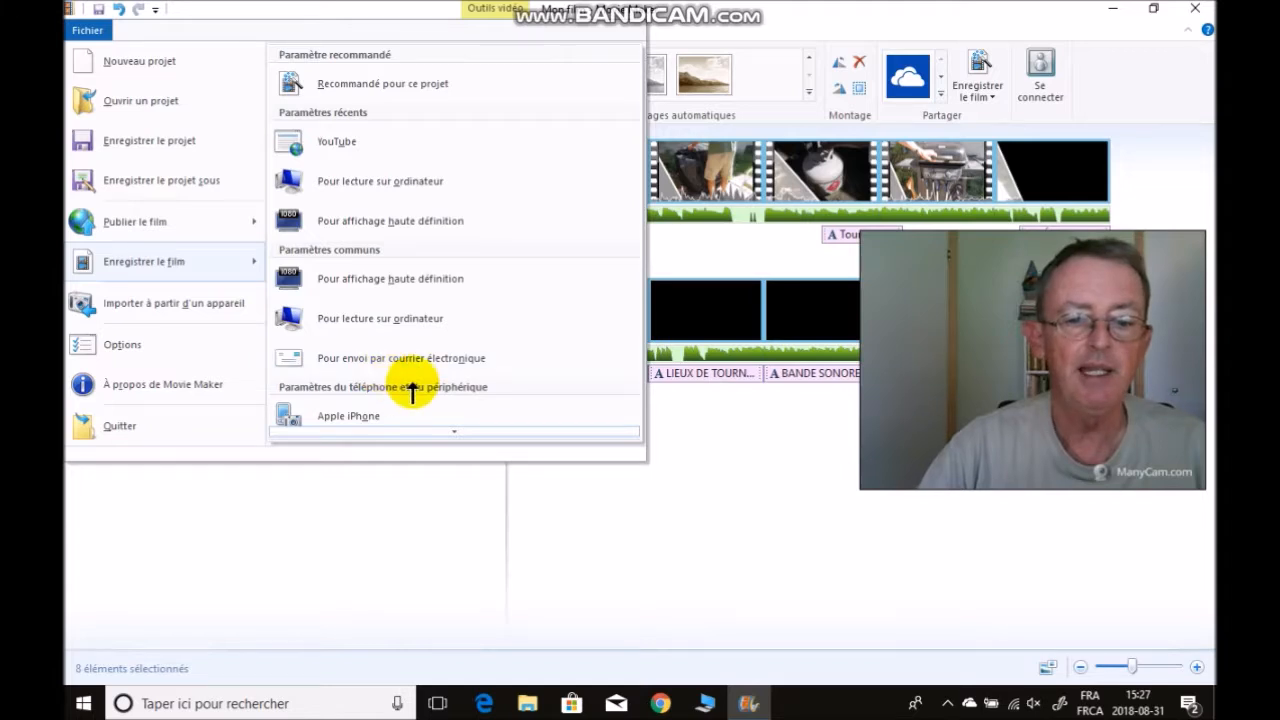
scroll(443, 428, "down", 5)
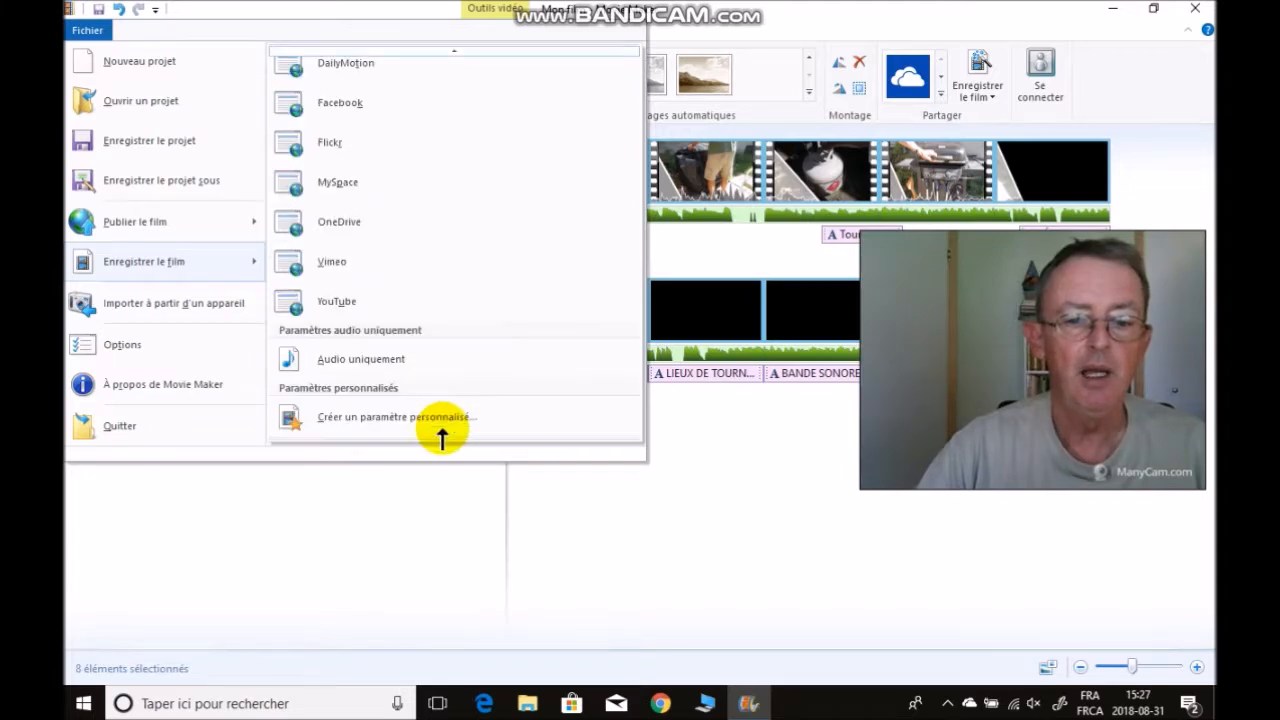
left_click(350, 305)
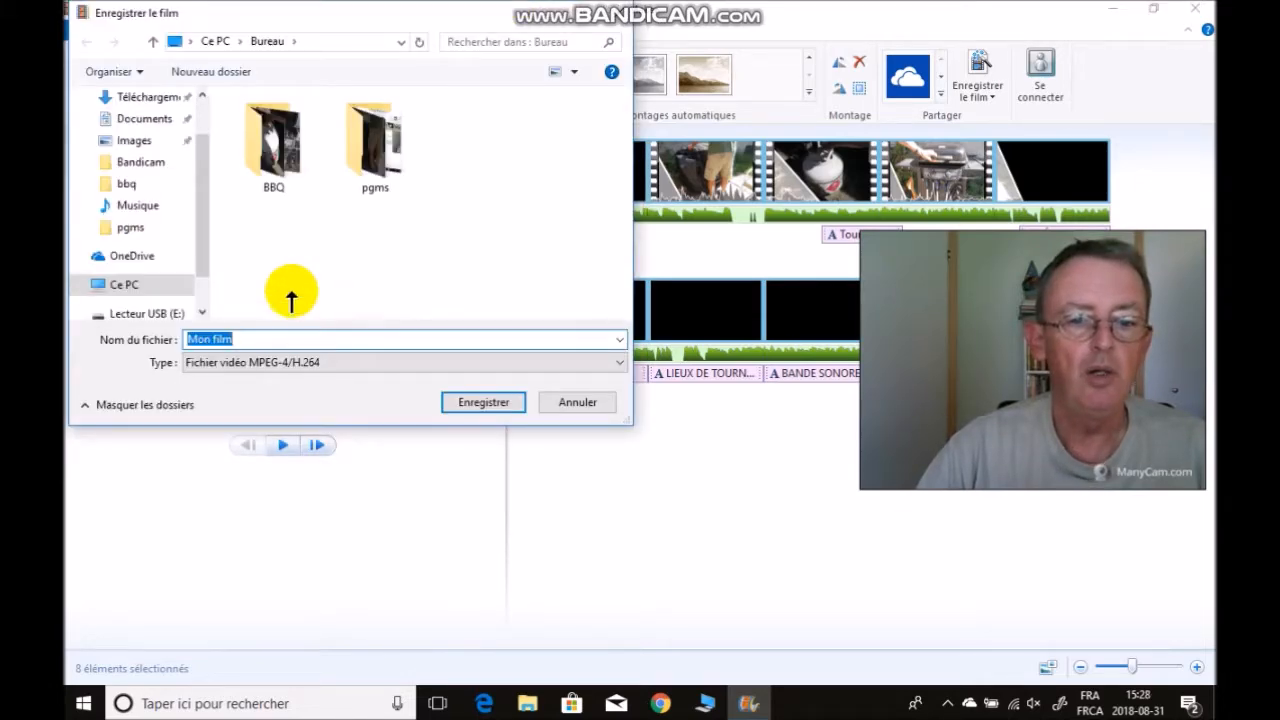
type("bbq")
left_click(246, 329)
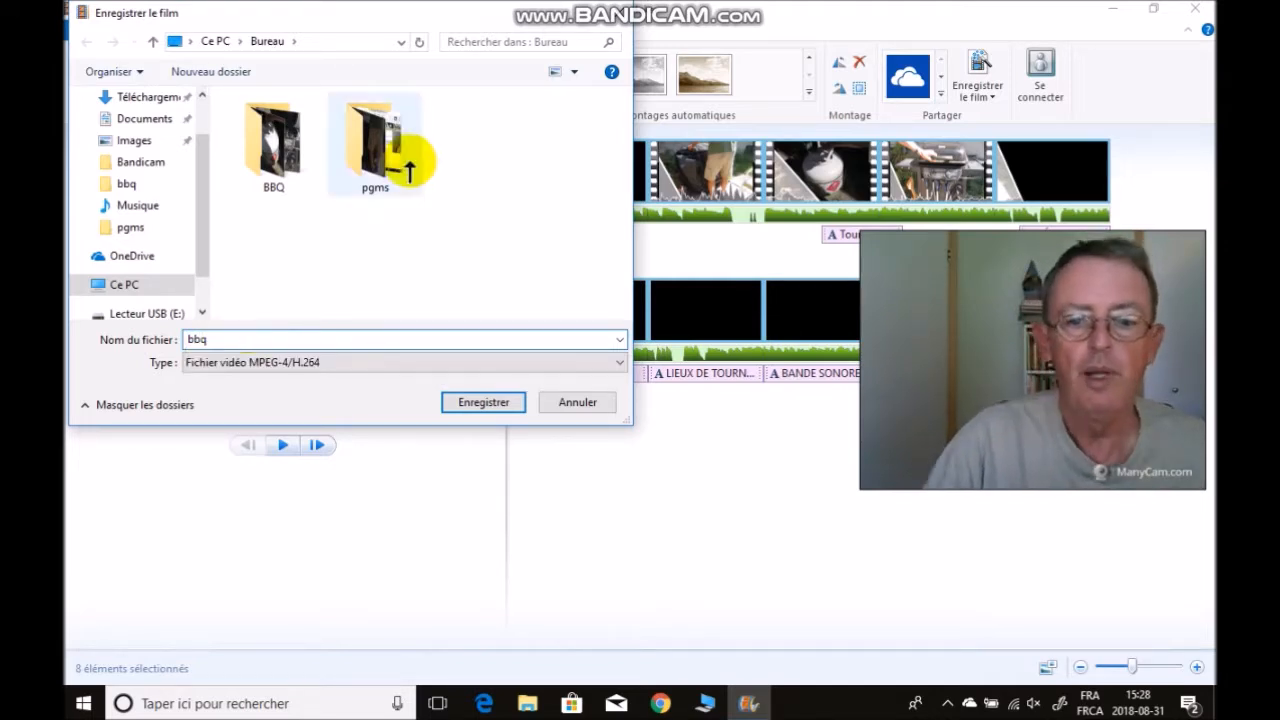
left_click(514, 404)
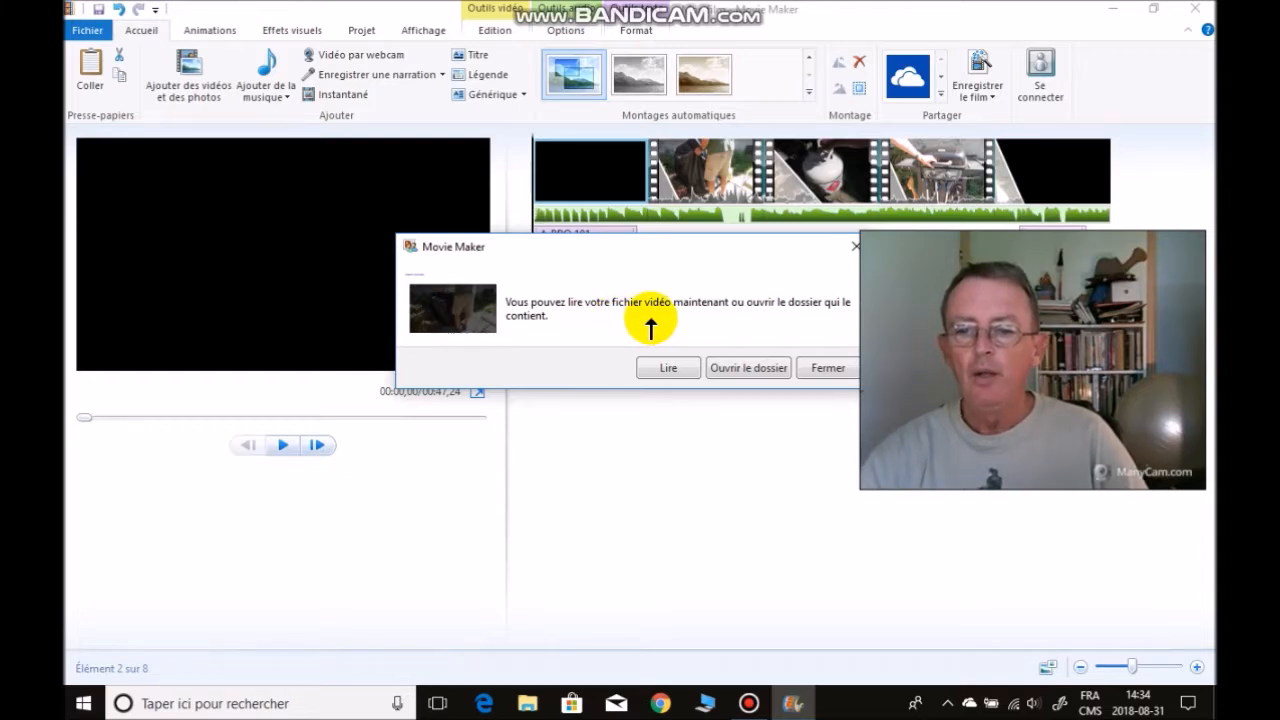
Open the folder containing the exported film, then minimize the editor and folder windows to reach the desktop.
left_click(740, 368)
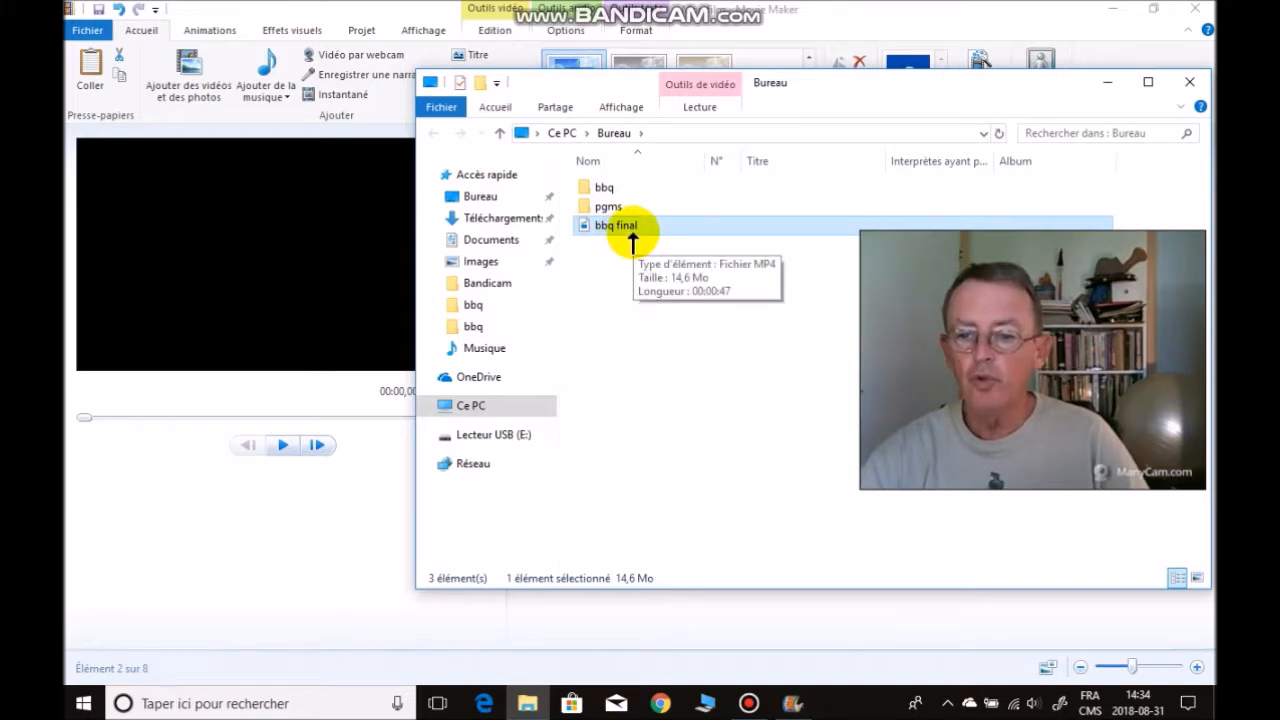
left_click(1112, 15)
left_click(1112, 15)
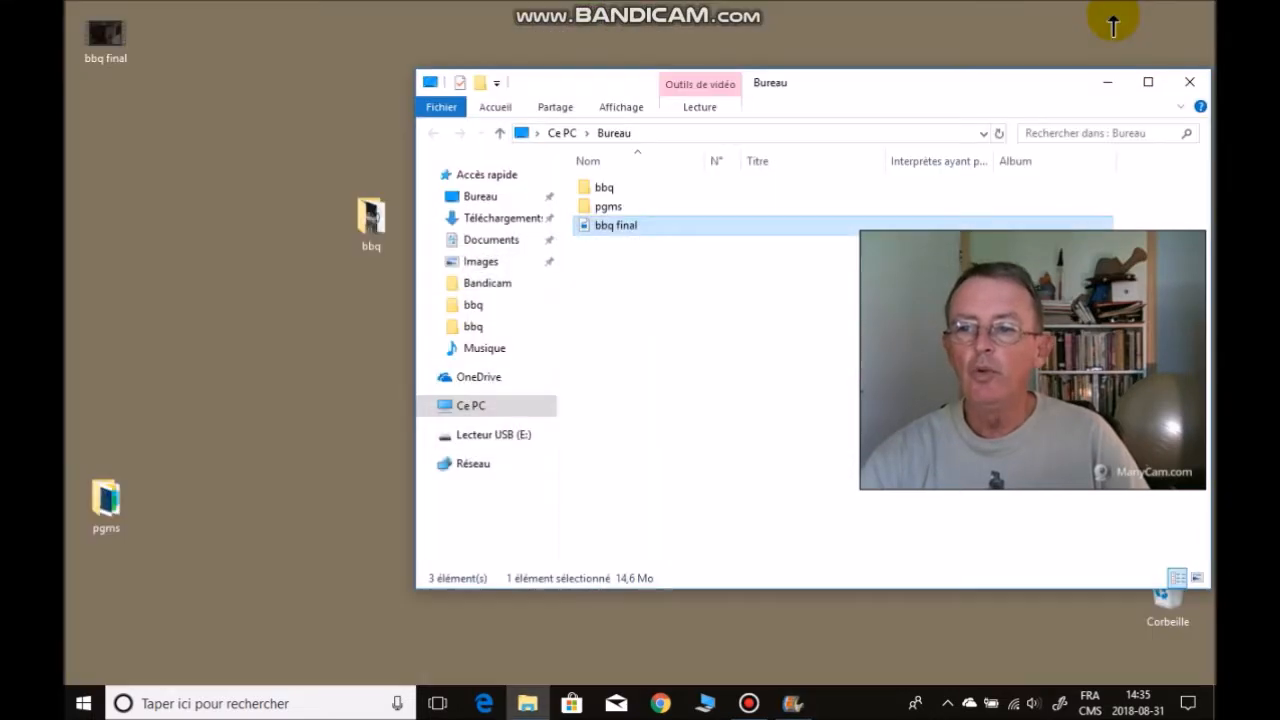
left_click(1107, 82)
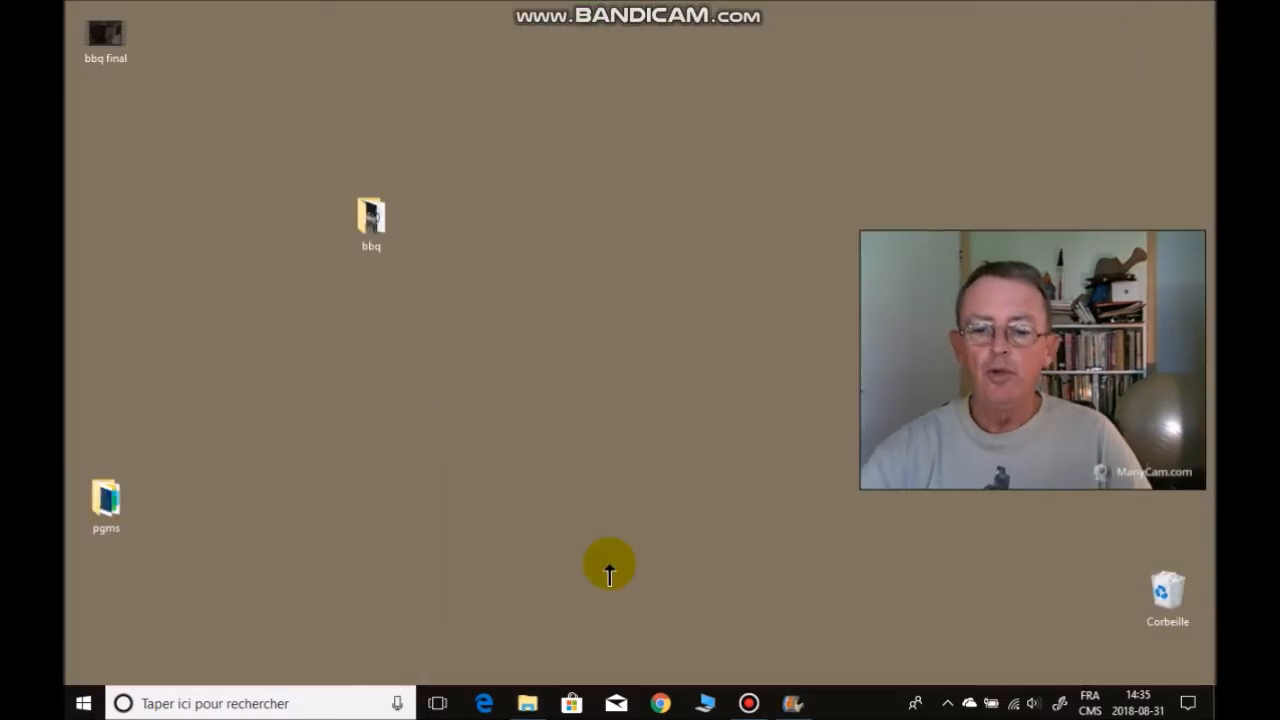
left_click(662, 705)
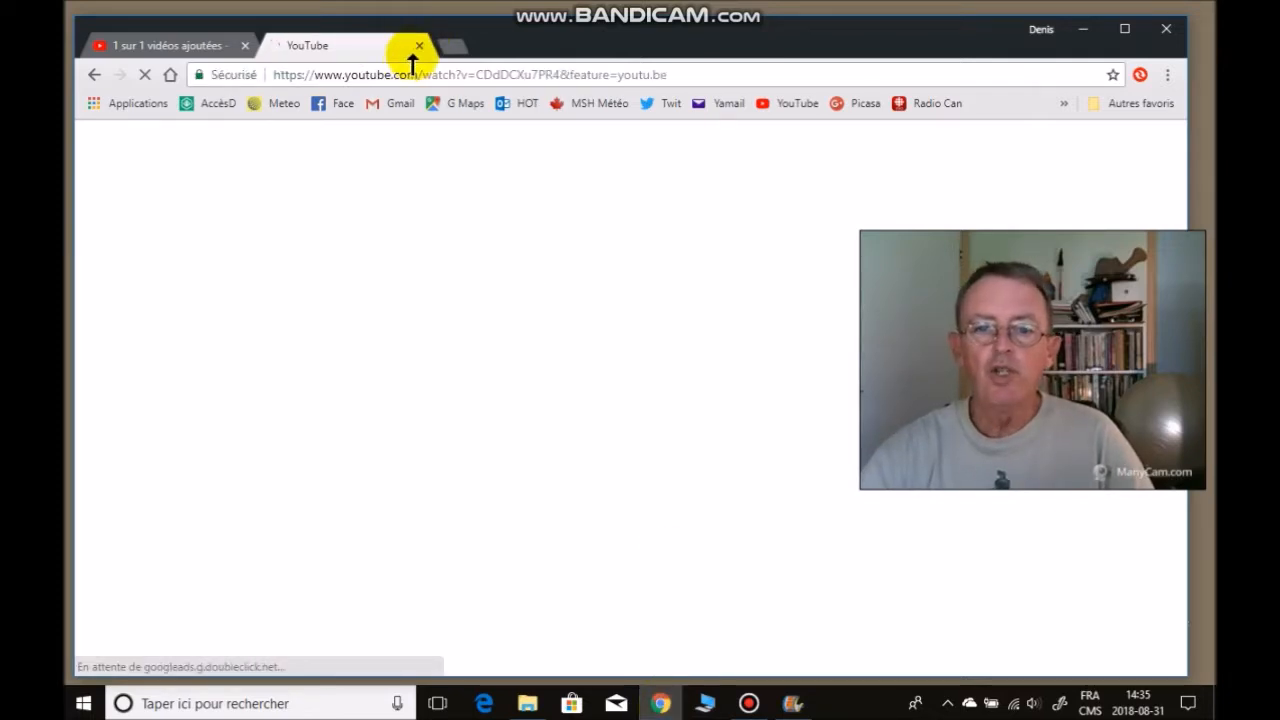
left_click(418, 46)
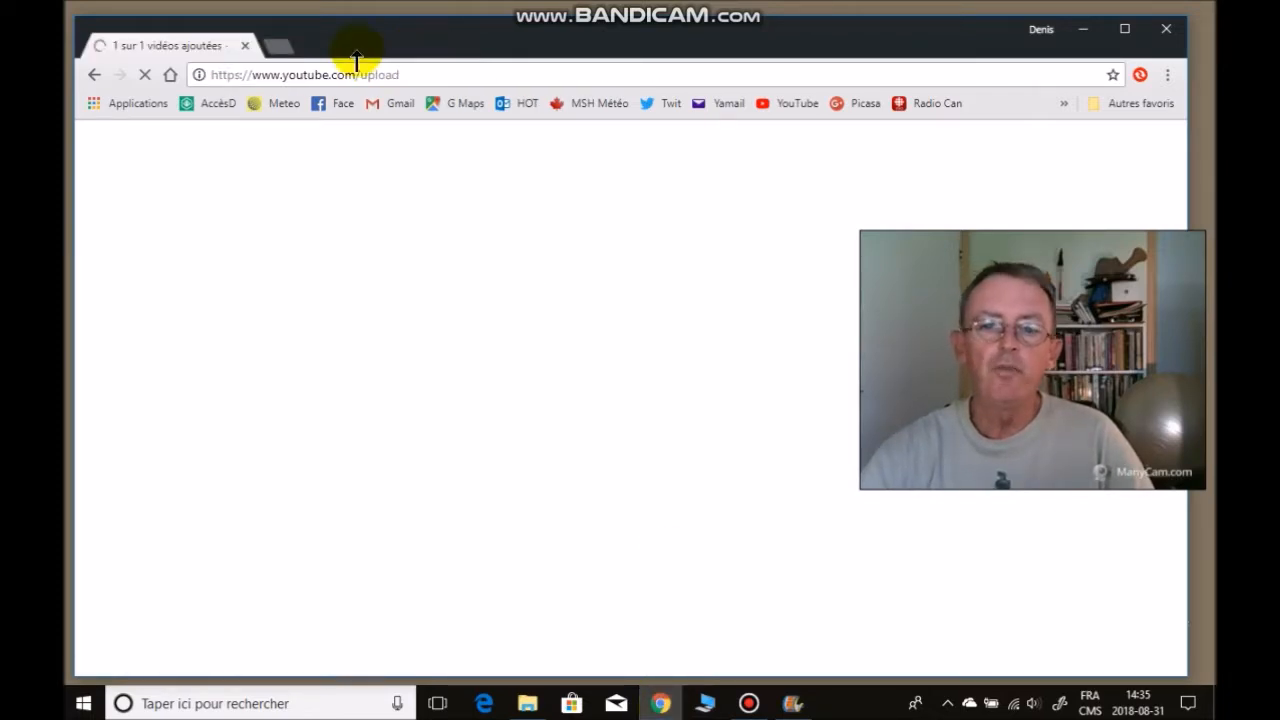
left_click(244, 46)
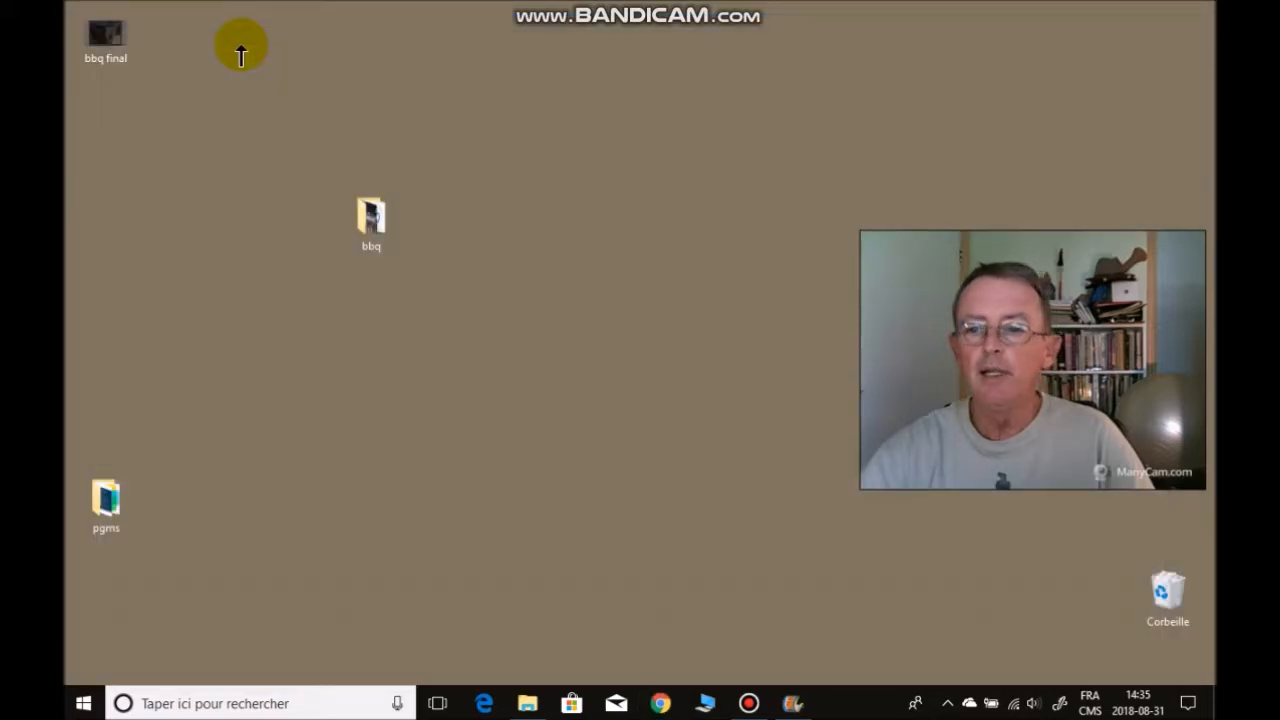
Switch to Chrome, go to YouTube and open its page for uploading a video.
left_click(660, 705)
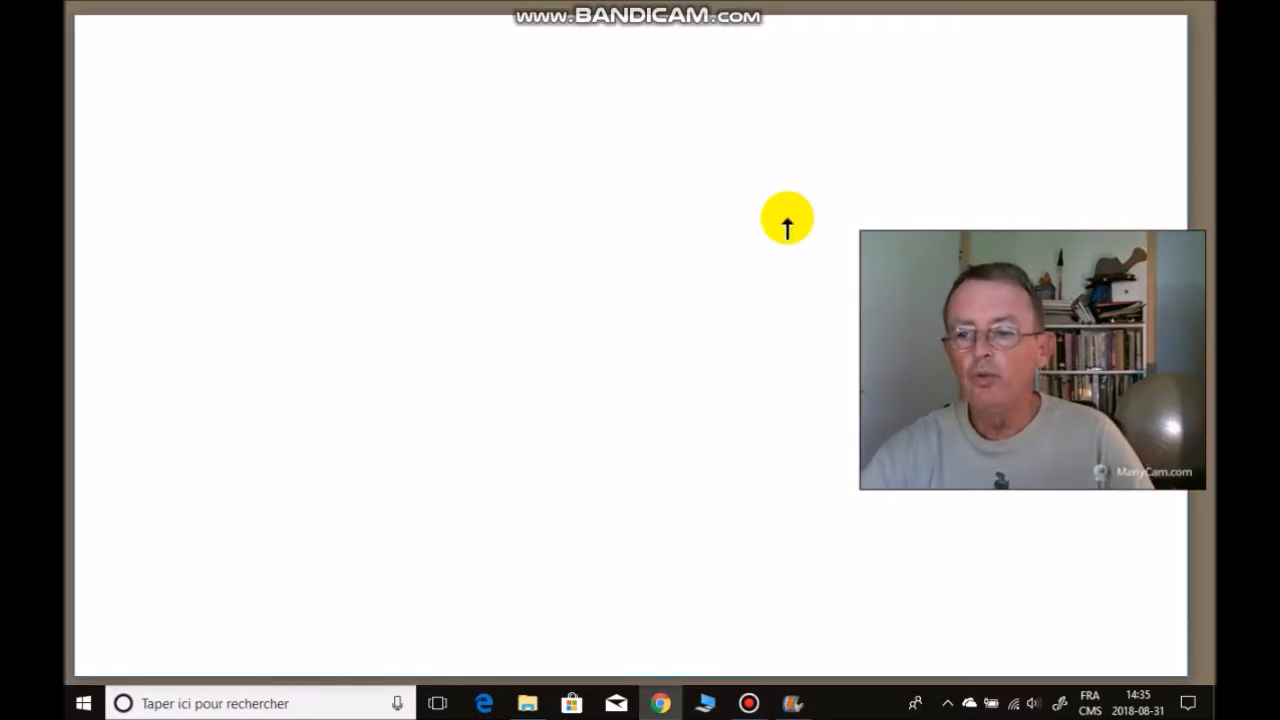
left_click(790, 108)
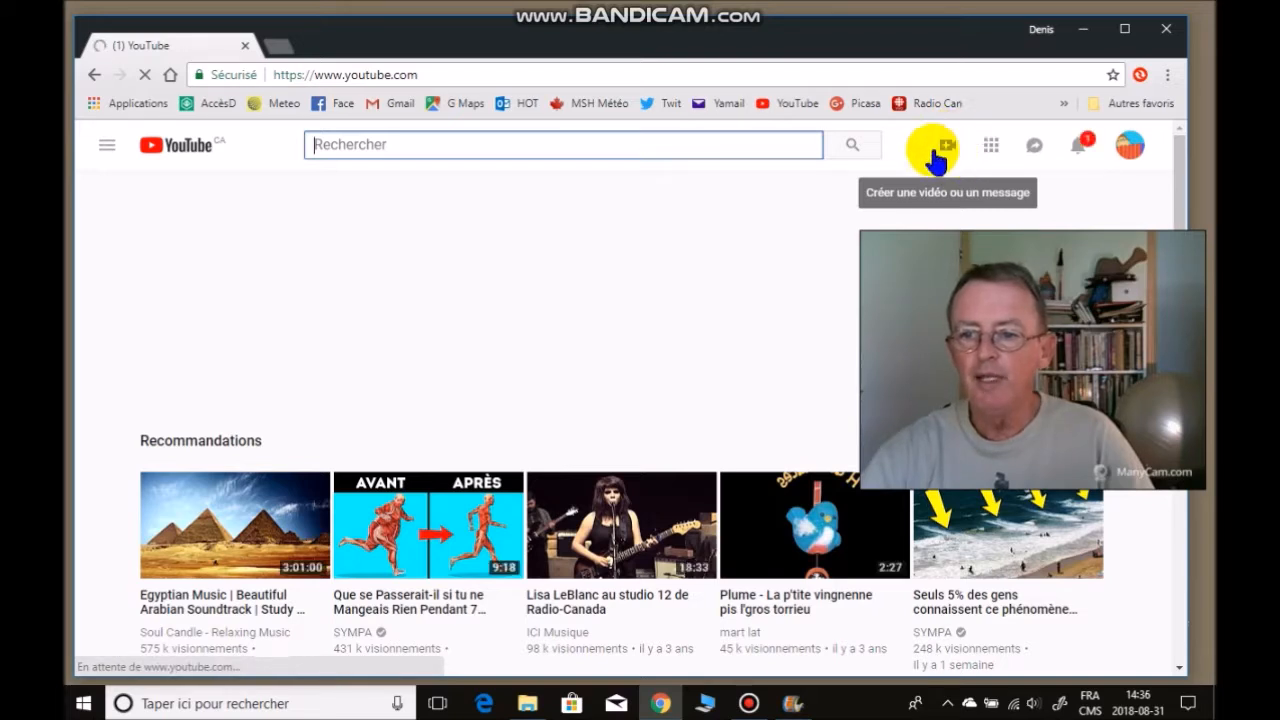
left_click(945, 157)
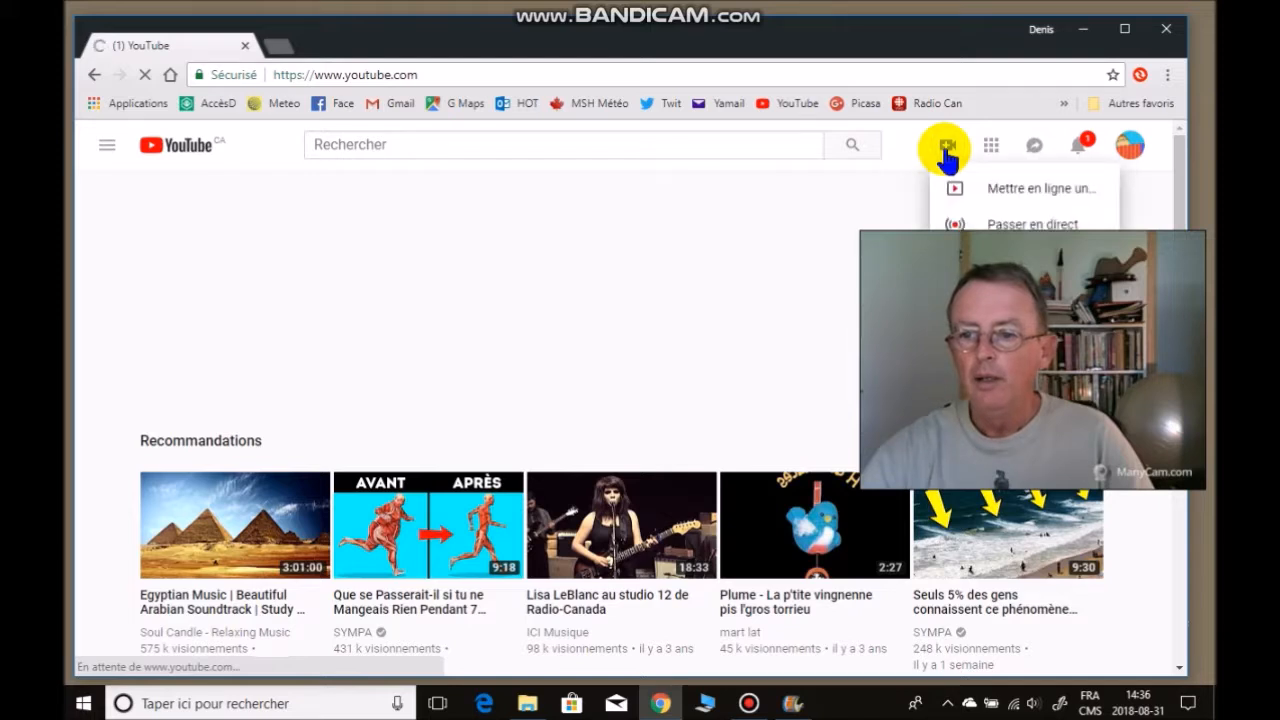
left_click(989, 203)
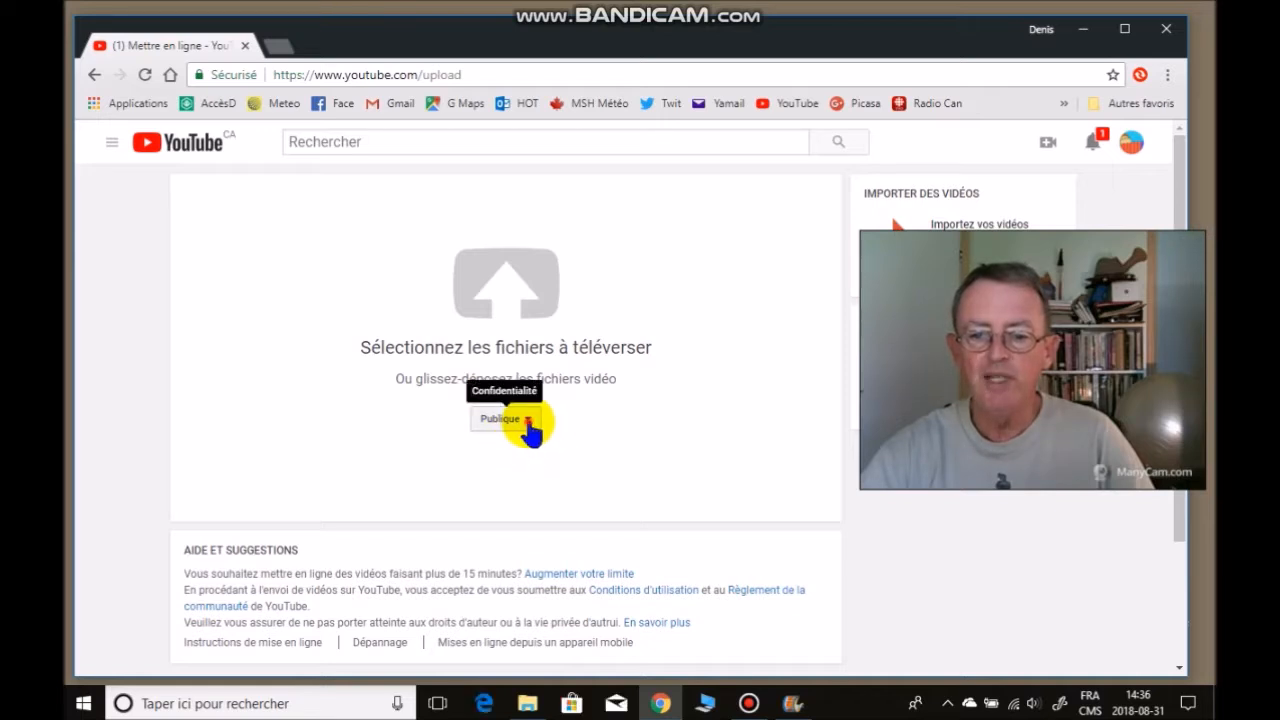
Keep the upload's privacy as Publique and upload the "bbq final" video from the desktop.
left_click(527, 422)
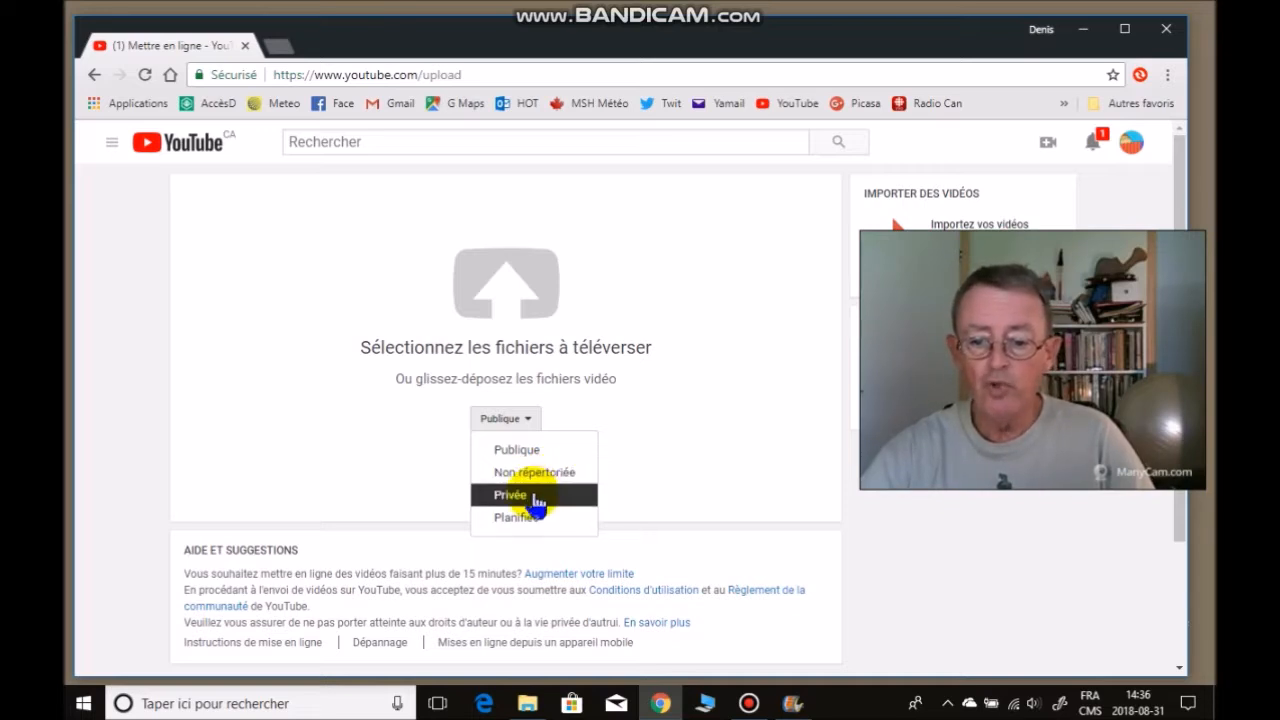
left_click(533, 449)
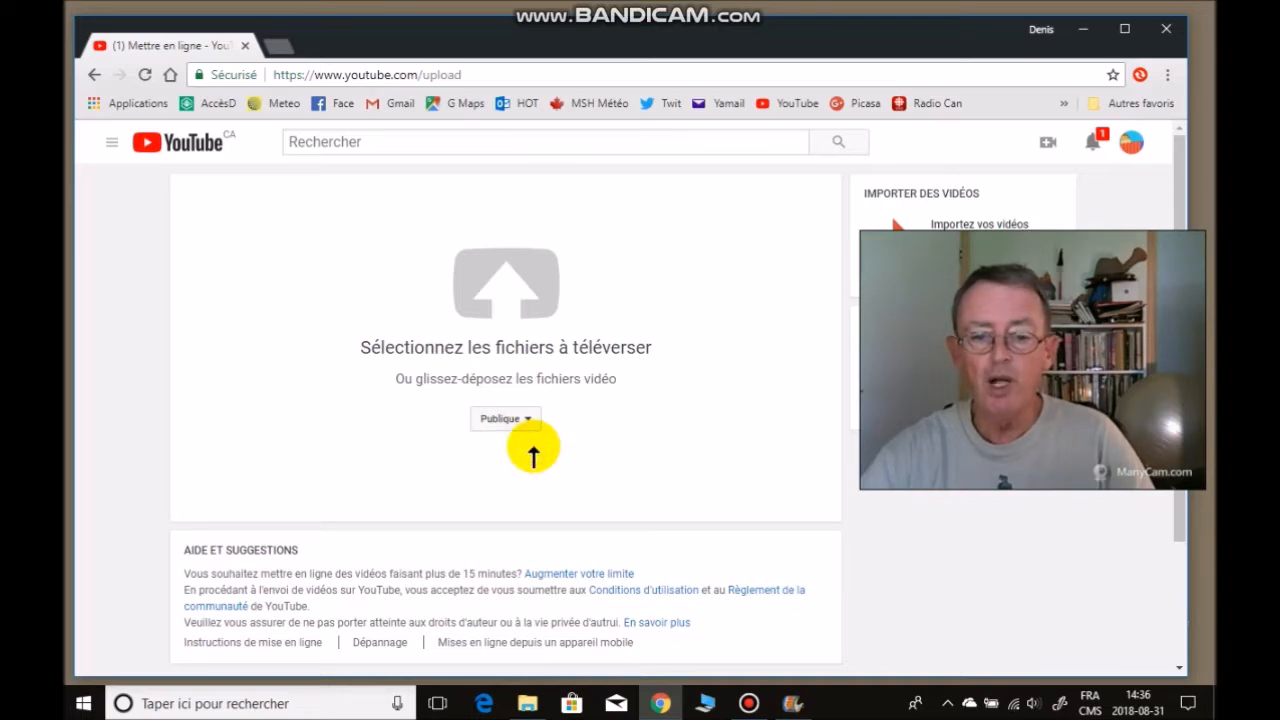
left_click_drag(329, 42, 533, 289)
left_click_drag(504, 196, 453, 21)
left_click_drag(119, 47, 627, 335)
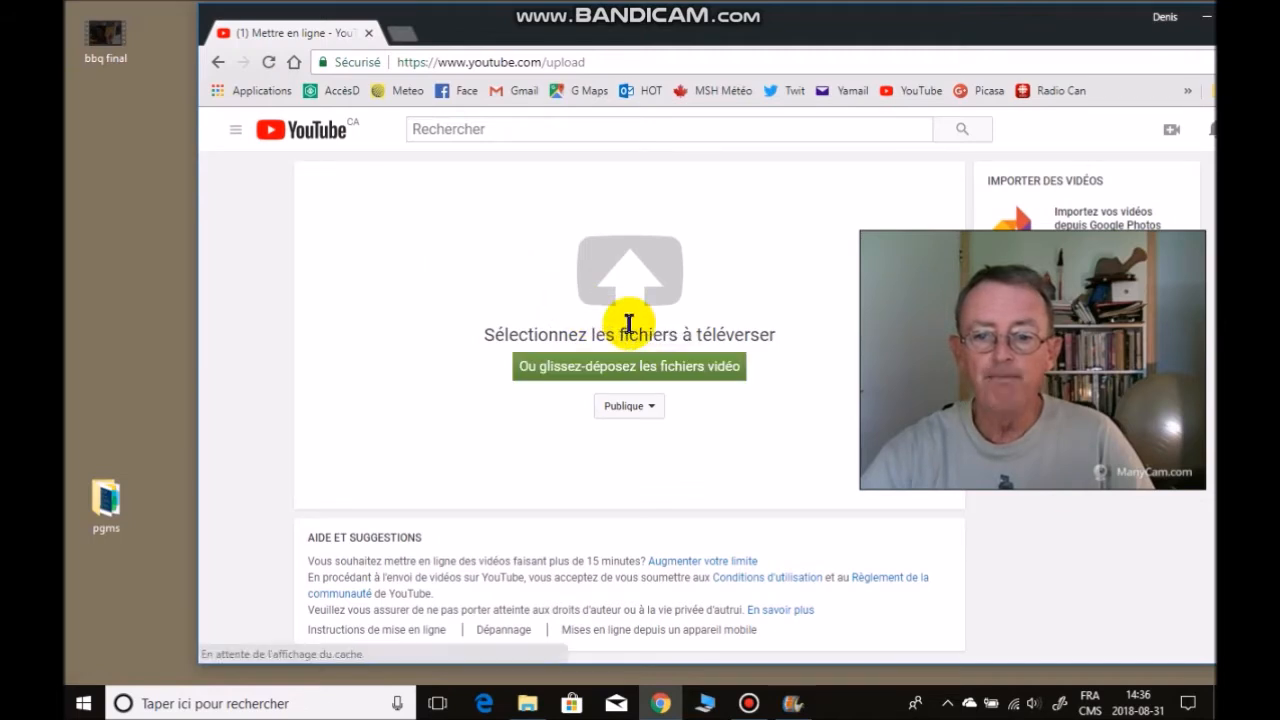
left_click_drag(622, 38, 491, 31)
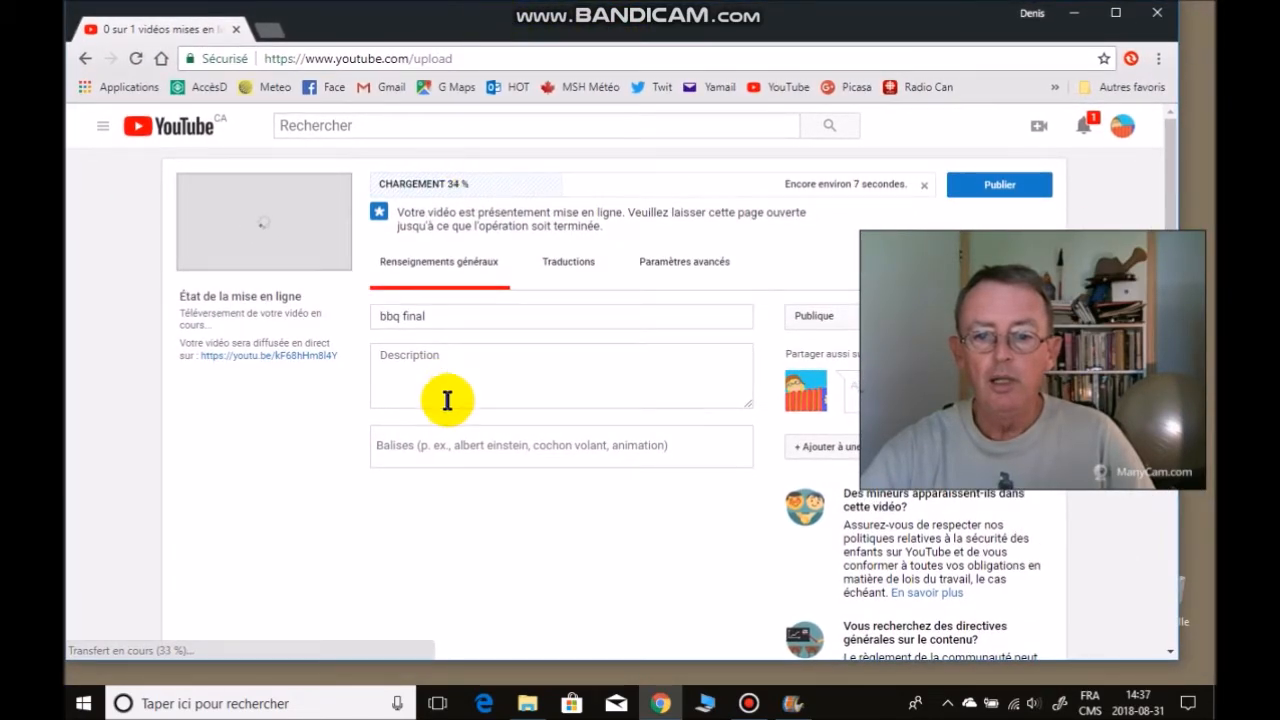
Enter "Allumage d'un BBQ" as the description of the uploading video.
left_click(463, 376)
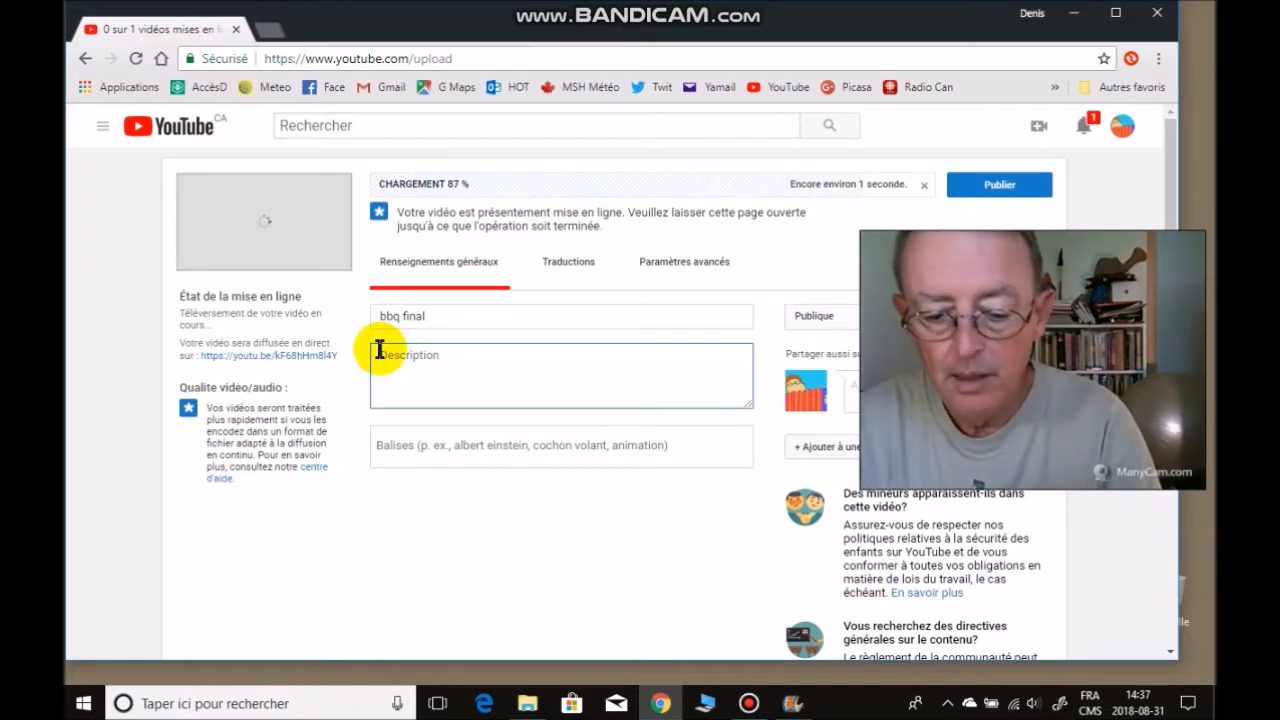
type("Alluma")
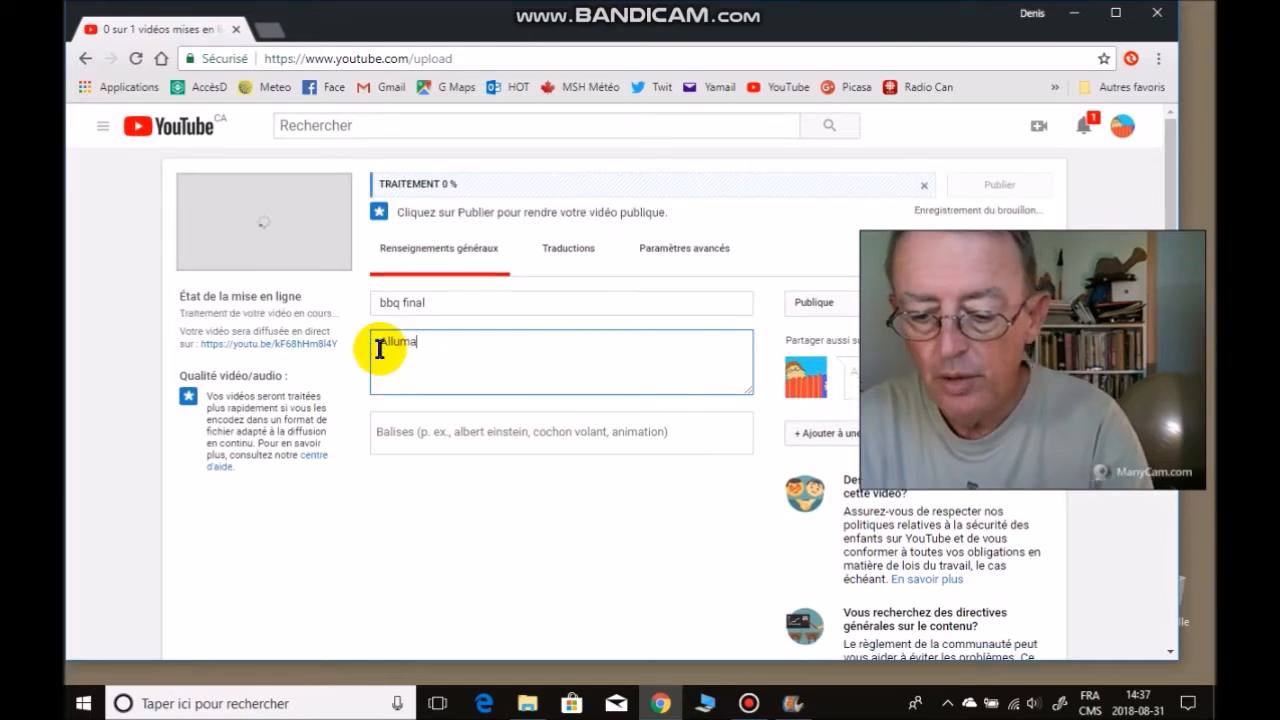
type("ge d'un")
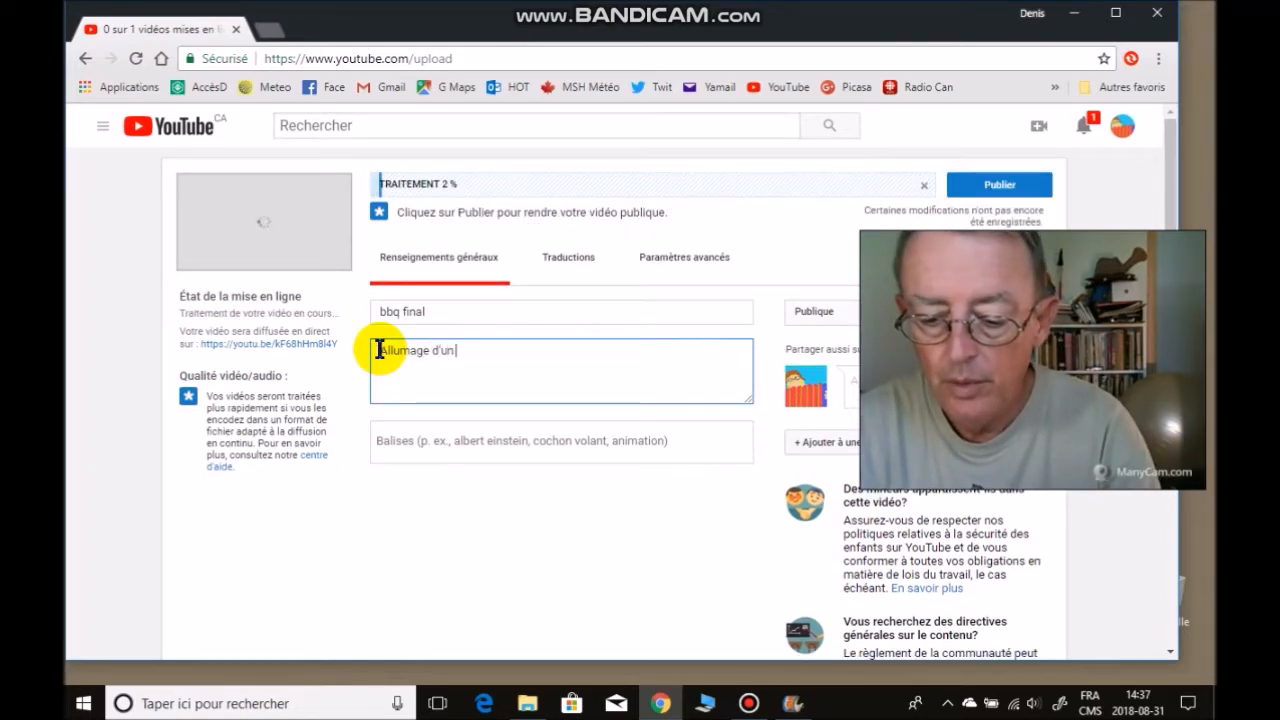
type(" BBQ")
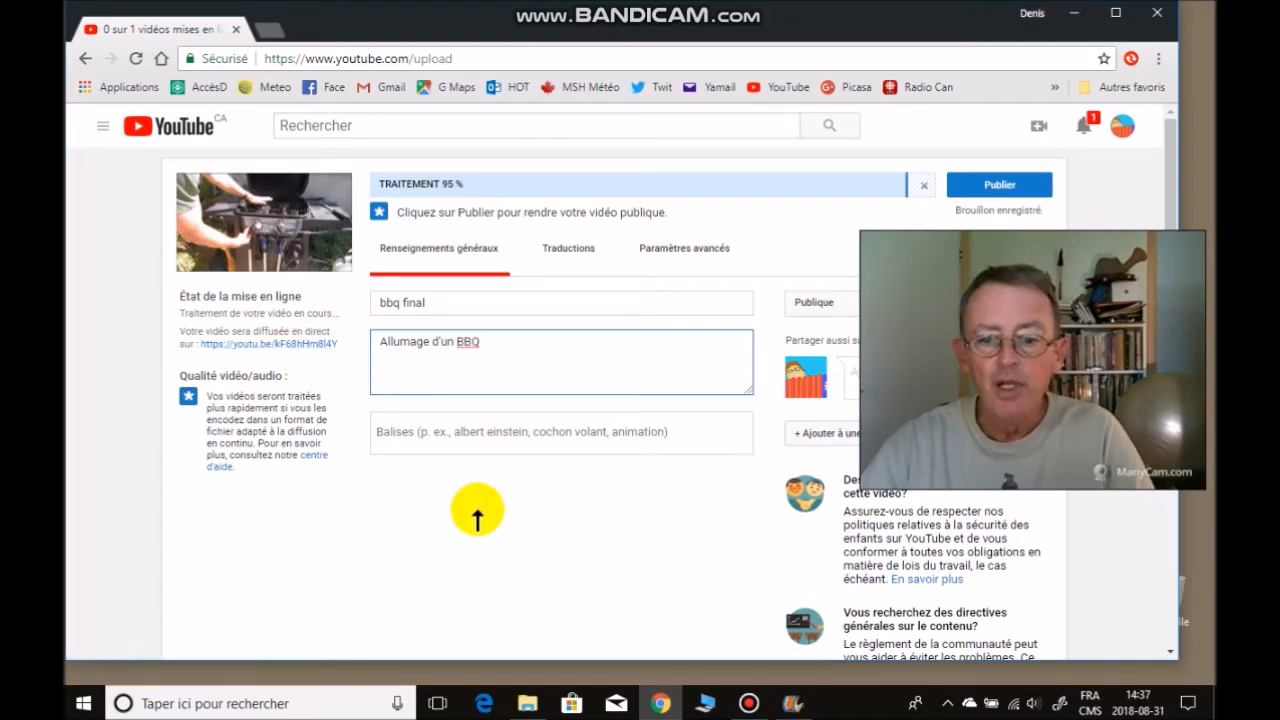
Set the middle suggested image, showing hands at the barbecue grill, as the video's thumbnail.
scroll(477, 515, "down", 4)
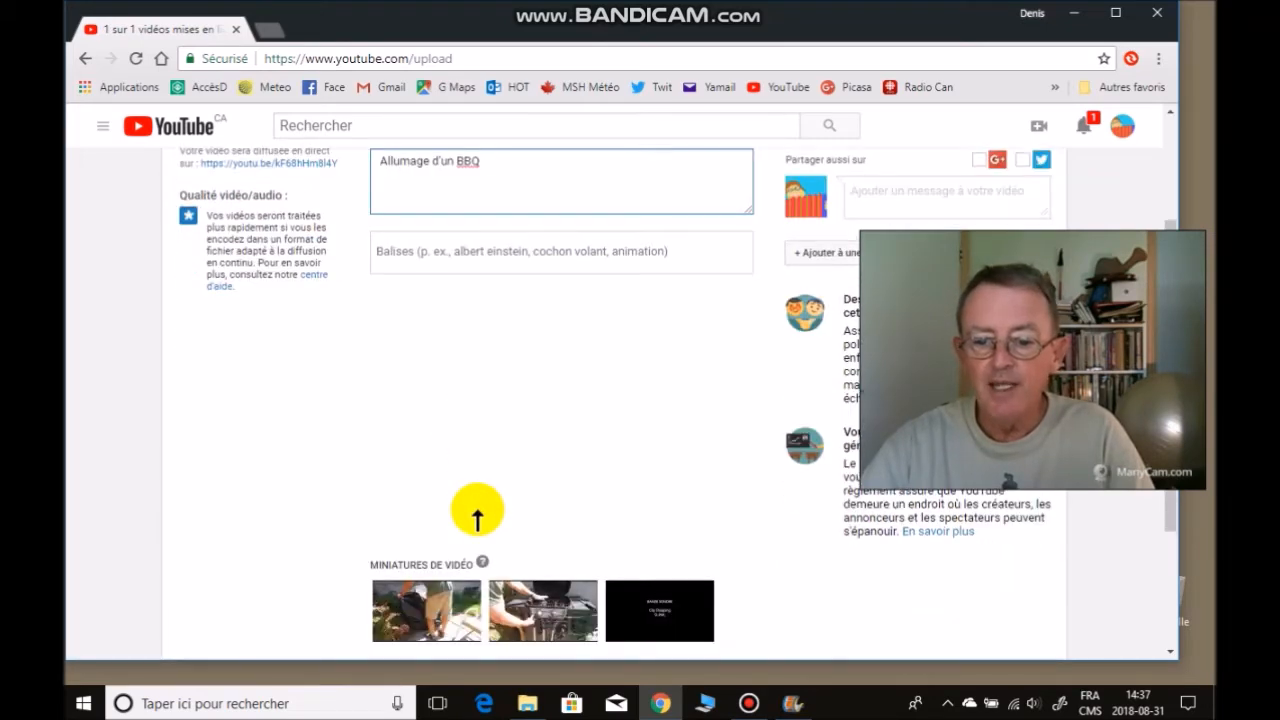
scroll(477, 515, "up", 2)
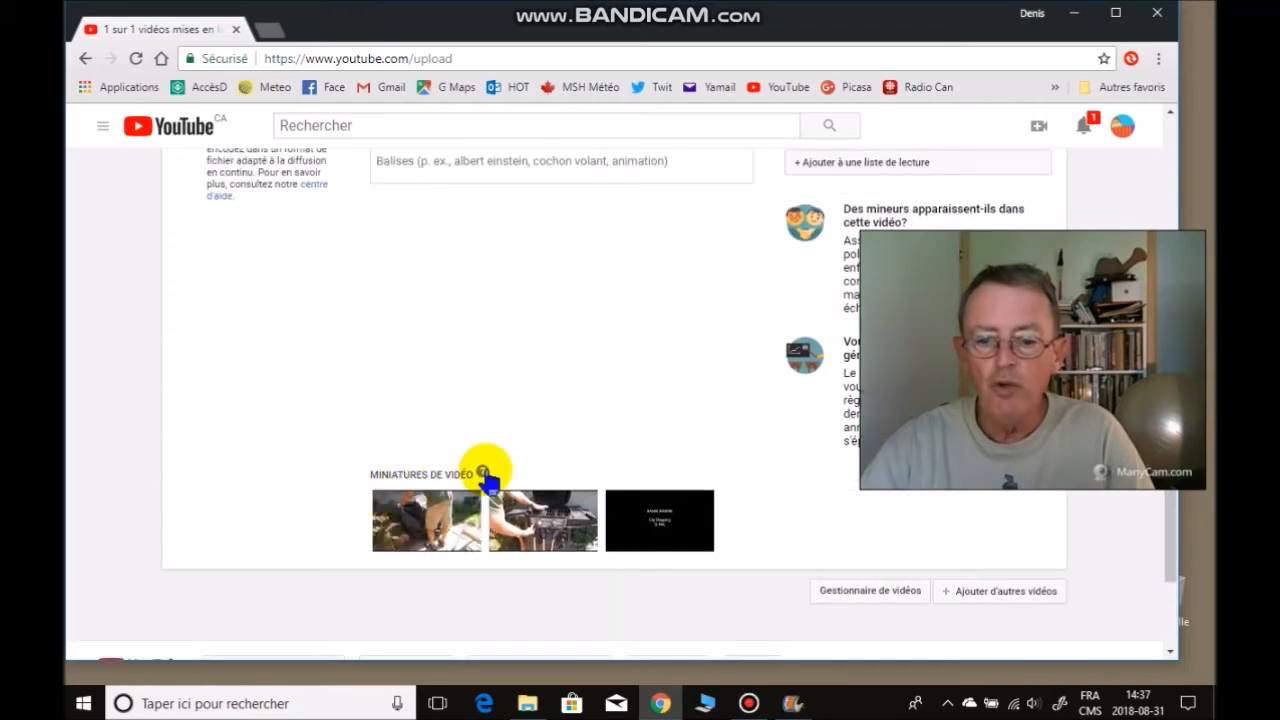
mouse_move(548, 538)
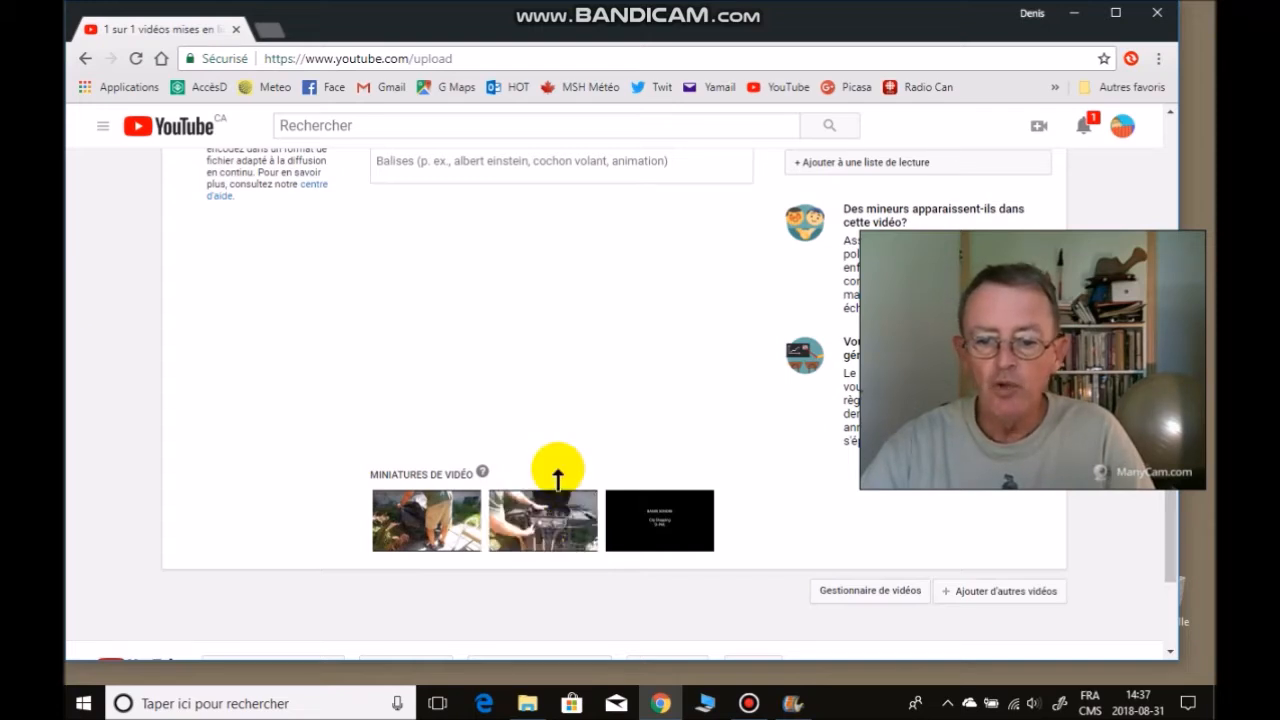
mouse_move(505, 515)
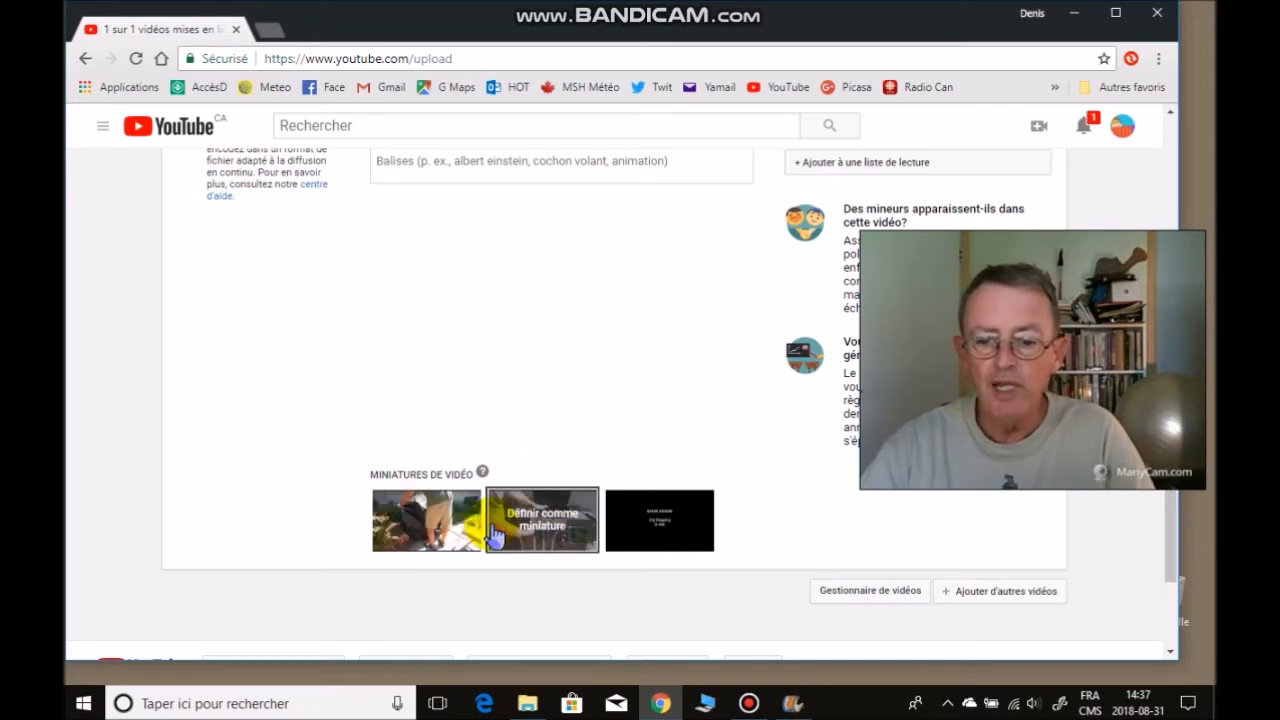
left_click(555, 540)
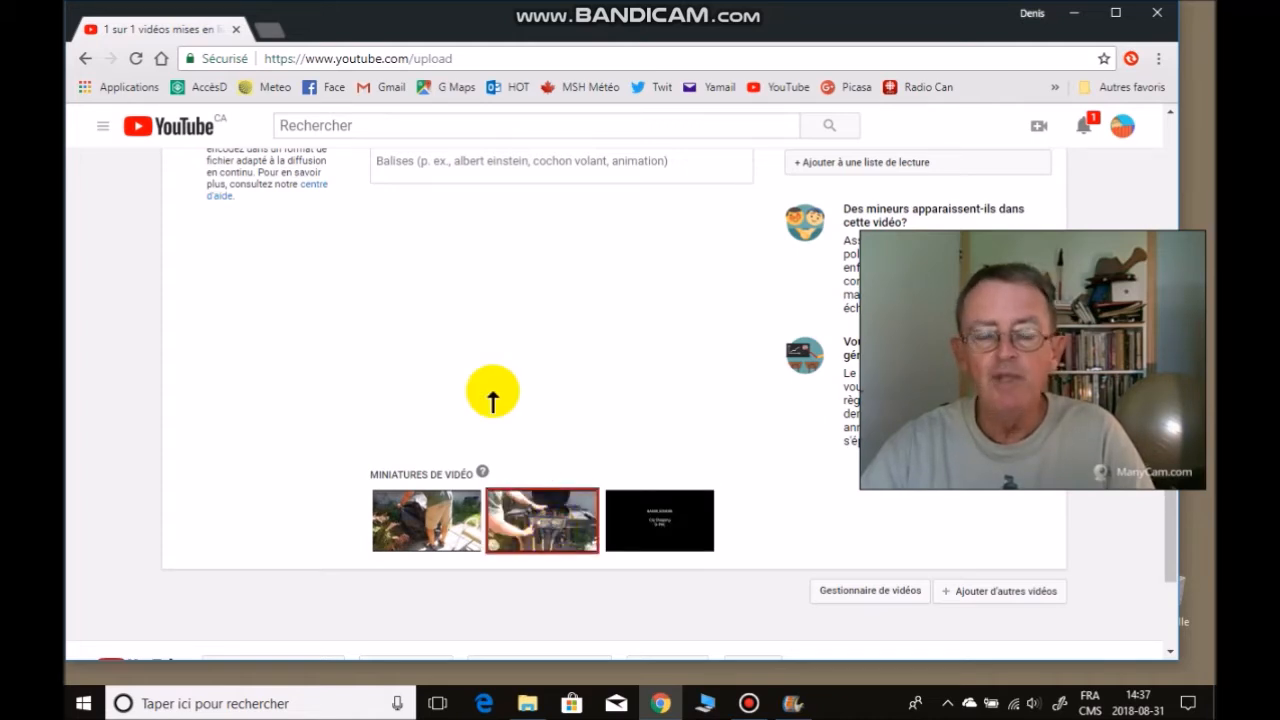
Change the video's title to "BBQ 101" and publish it.
scroll(493, 398, "down", 1)
scroll(493, 398, "up", 3)
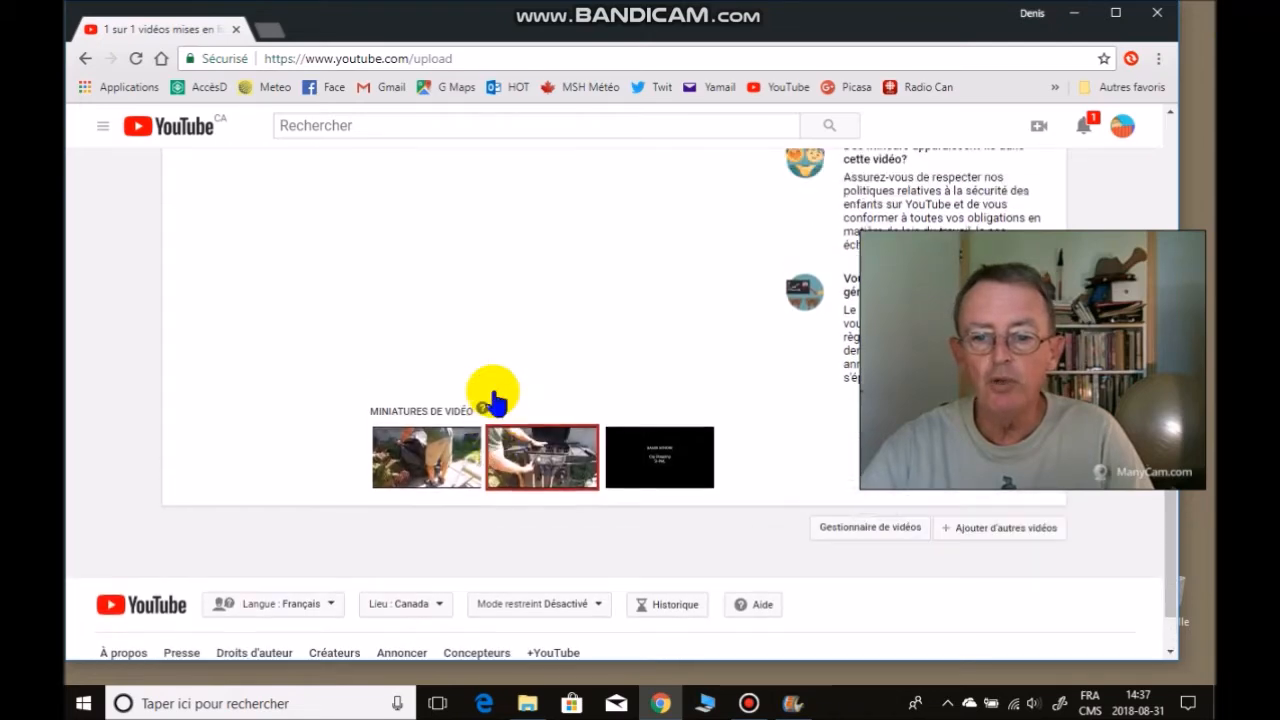
scroll(493, 398, "up", 1)
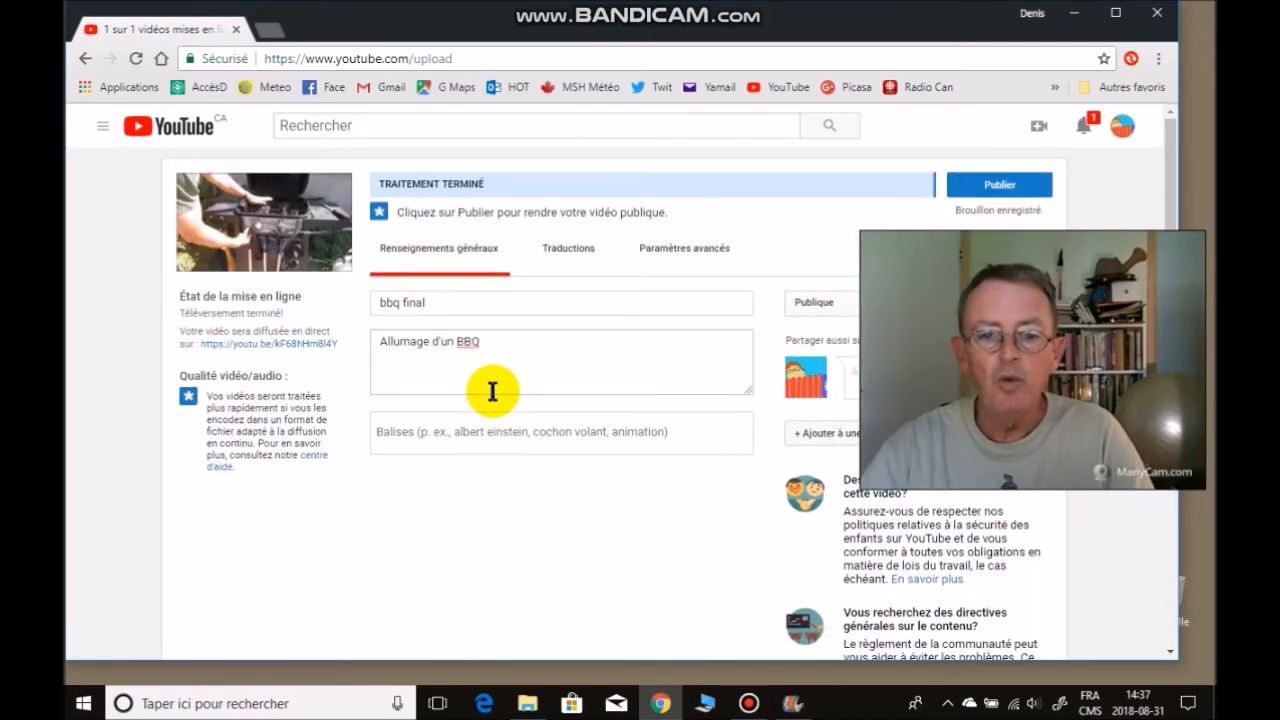
left_click(424, 301)
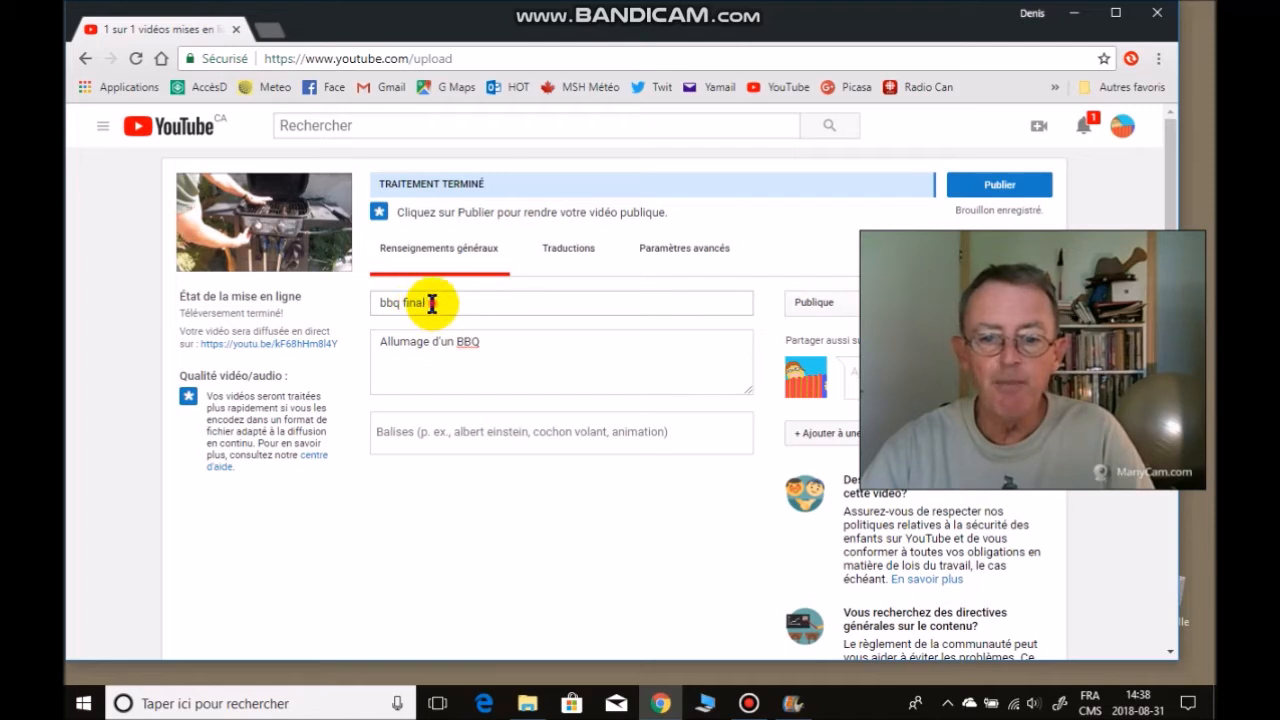
left_click_drag(432, 304, 355, 318)
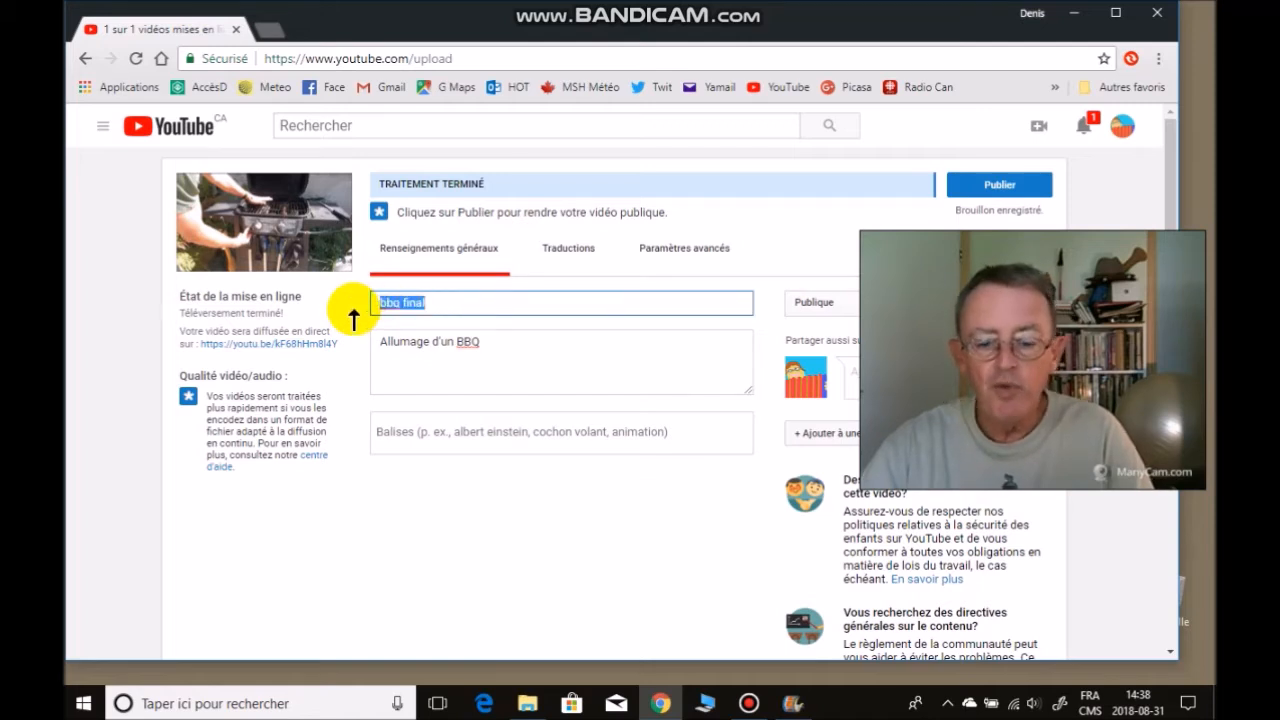
type("BBQ")
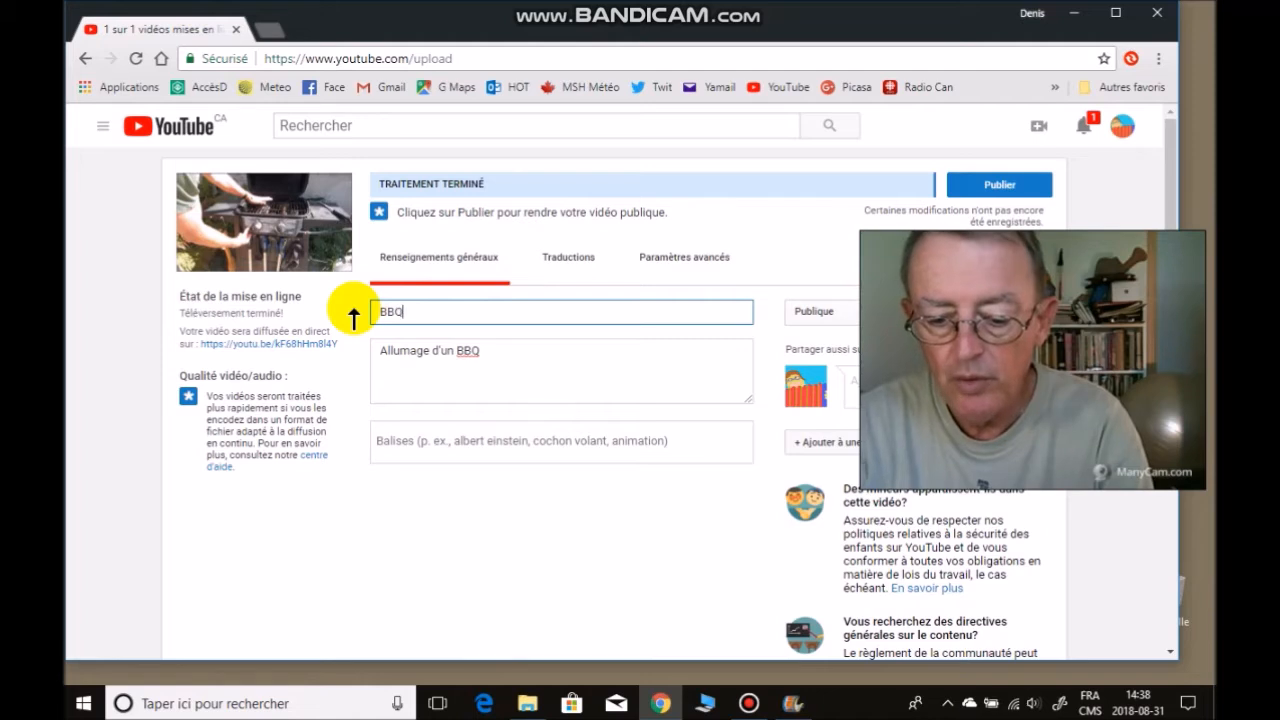
type(" 101")
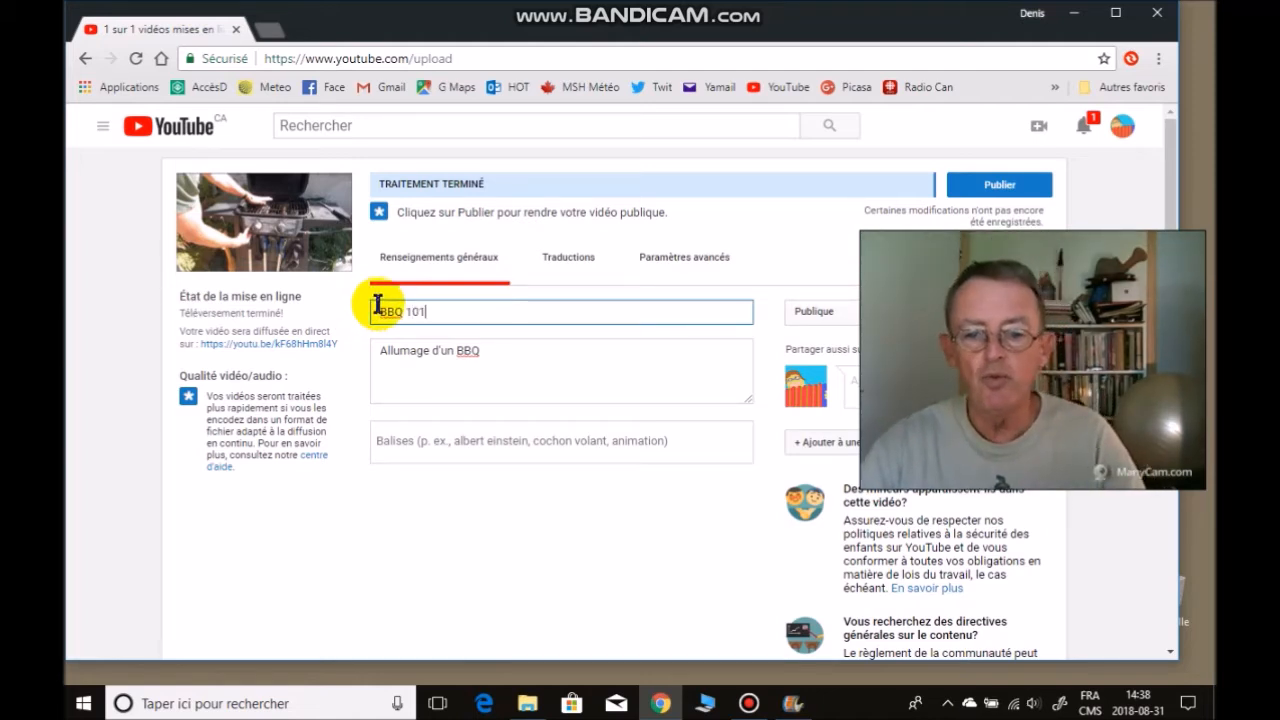
left_click(989, 188)
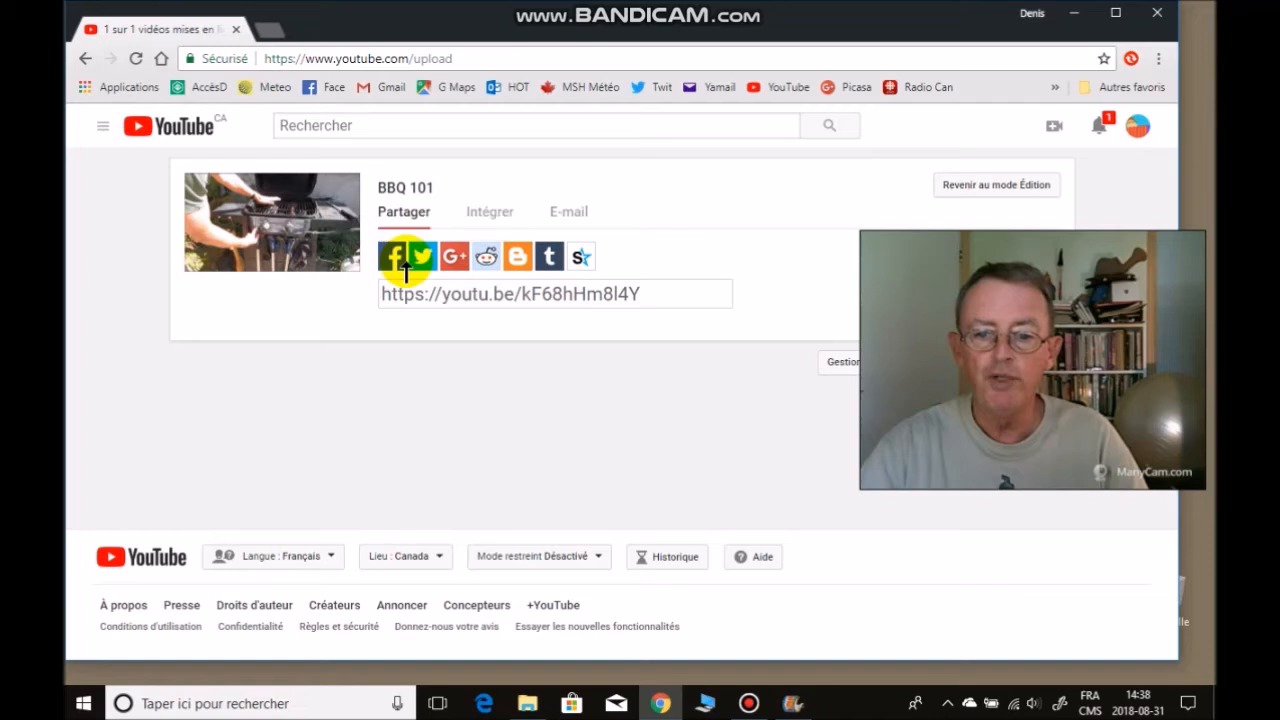
Copy the published video's share link and open it in a new browser tab.
left_click_drag(668, 295, 366, 283)
key("ctrl+c")
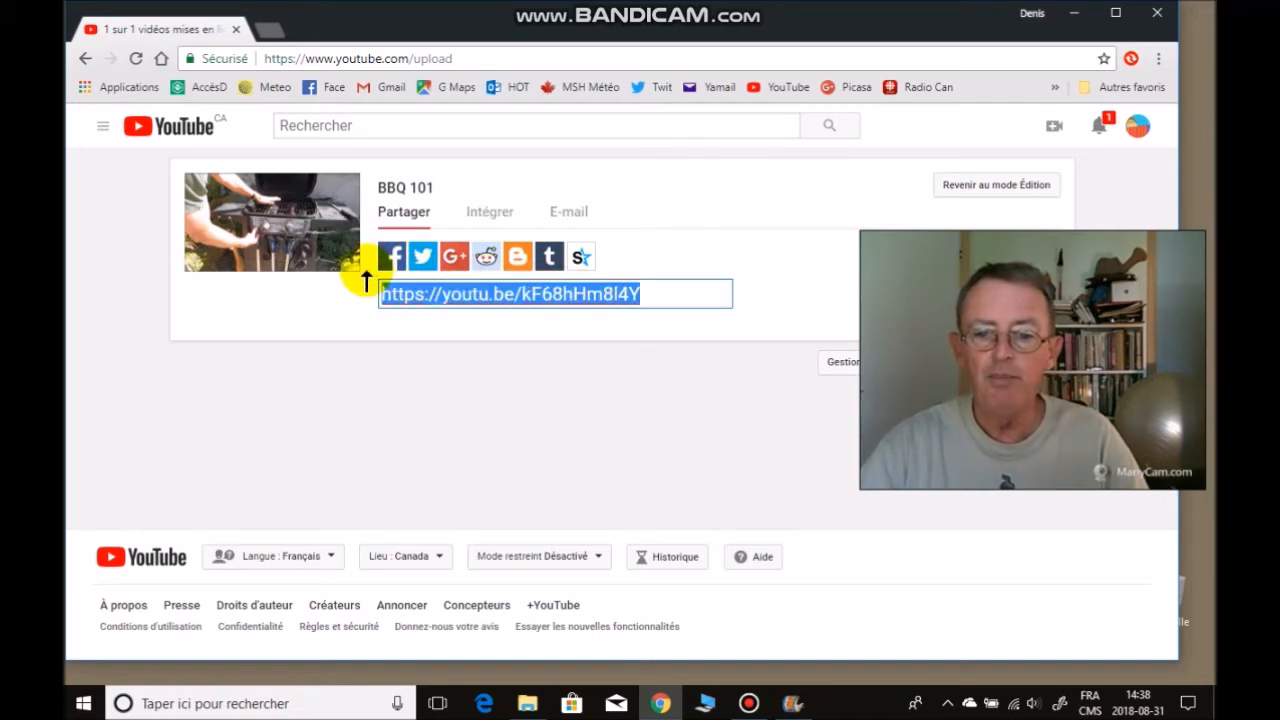
left_click(270, 30)
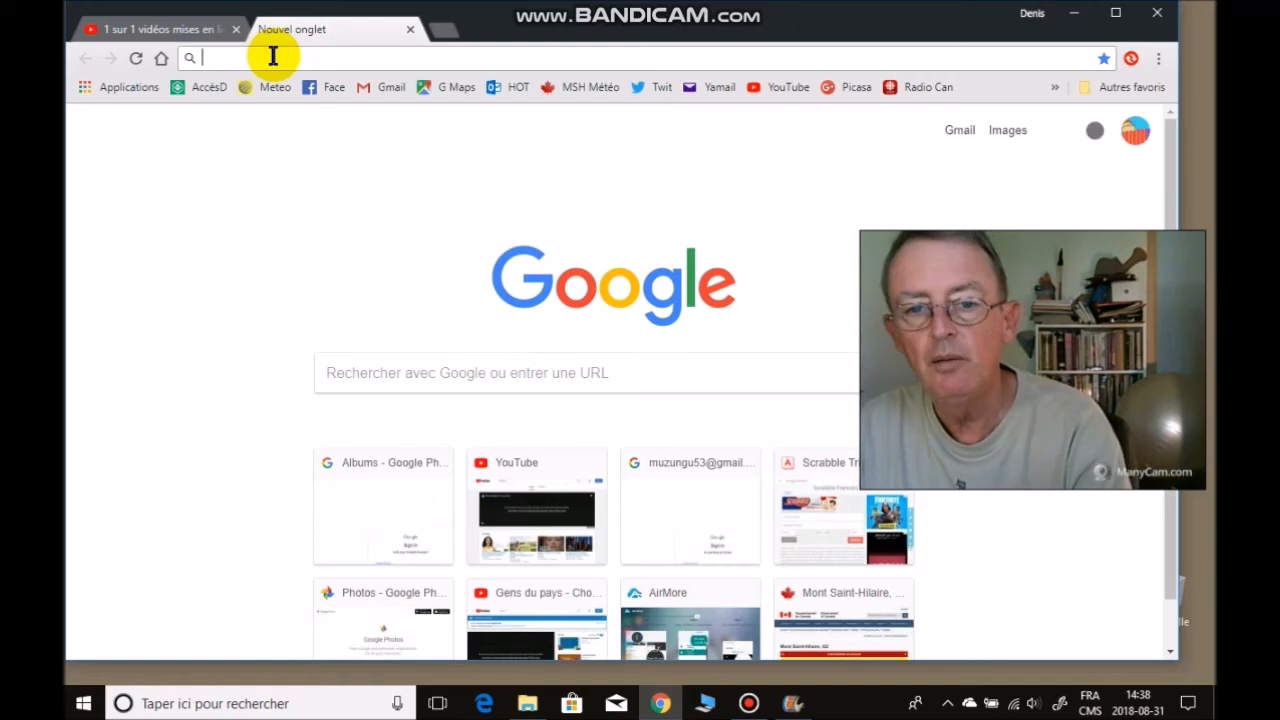
key("ctrl+v")
key("Return")
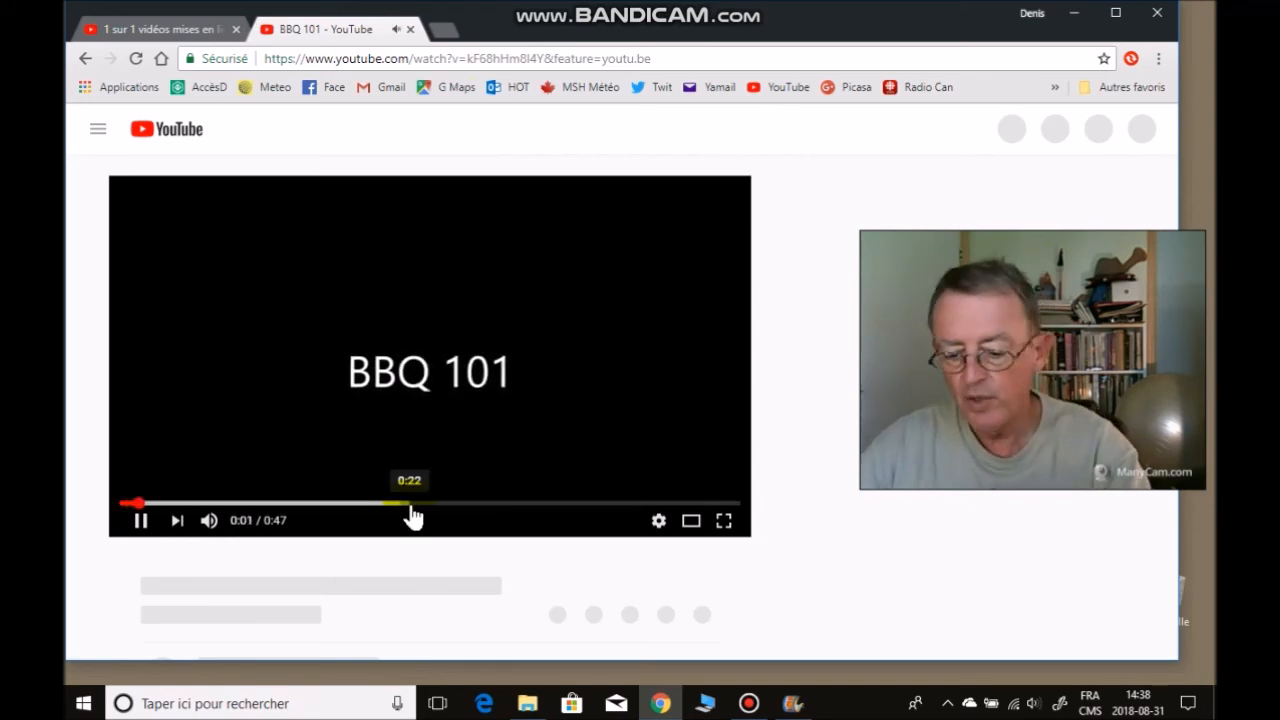
Lower the system volume to 34 while the published video plays.
key("XF86AudioLowerVolume")
key("XF86AudioLowerVolume")
key("XF86AudioLowerVolume")
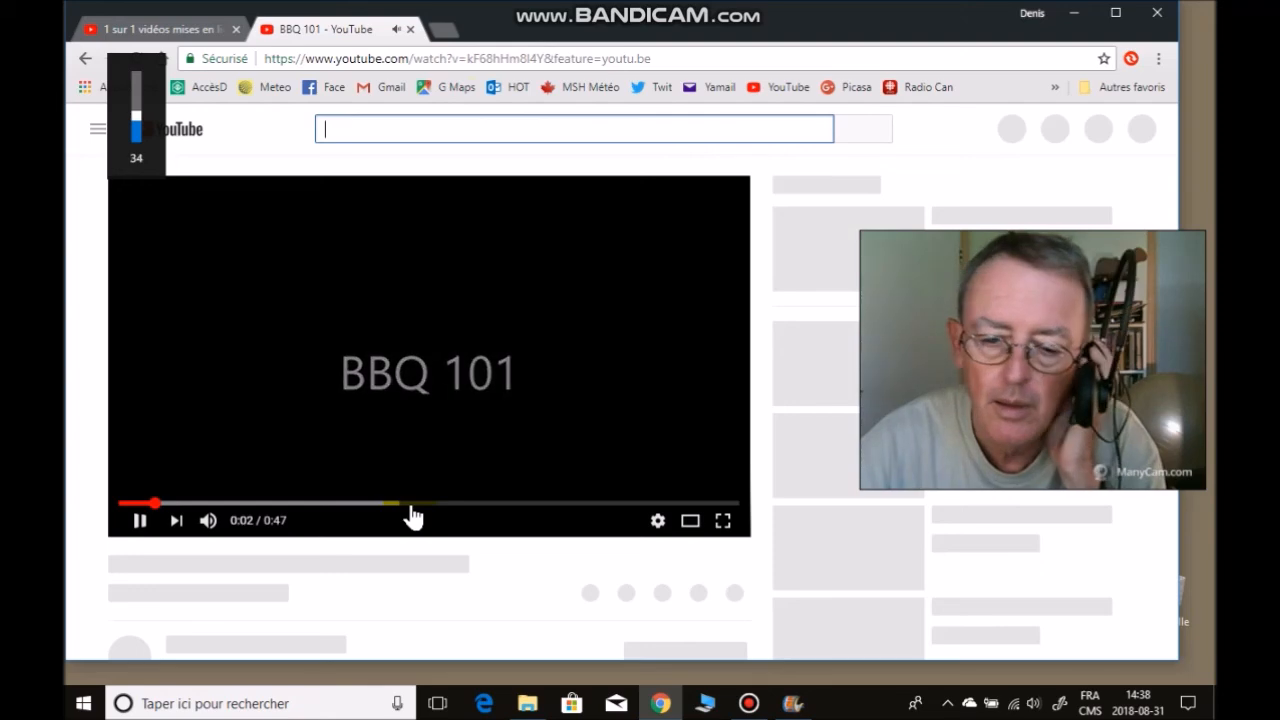